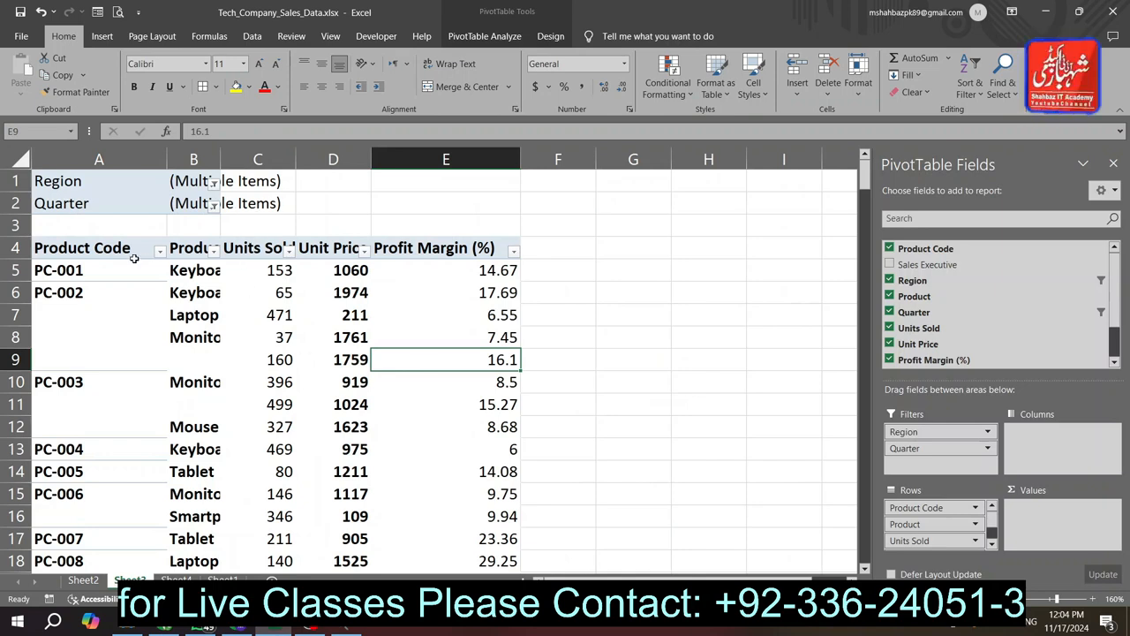
# Insert a PivotTable on a new worksheet from the sales data on Sheet1
pyautogui.click(201, 182)
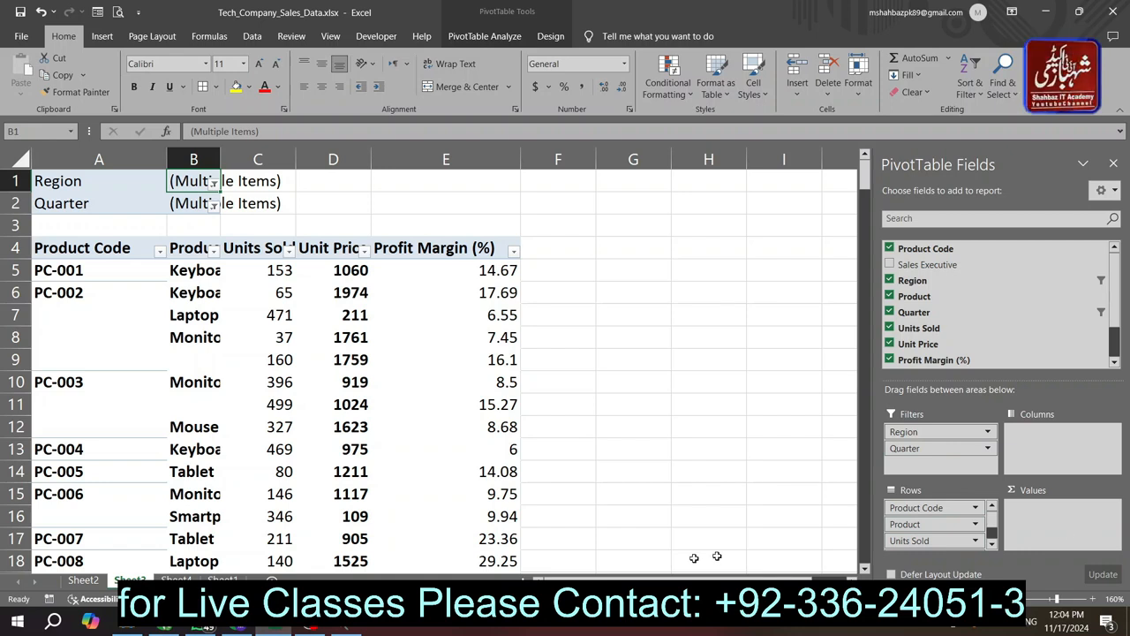
pyautogui.click(223, 581)
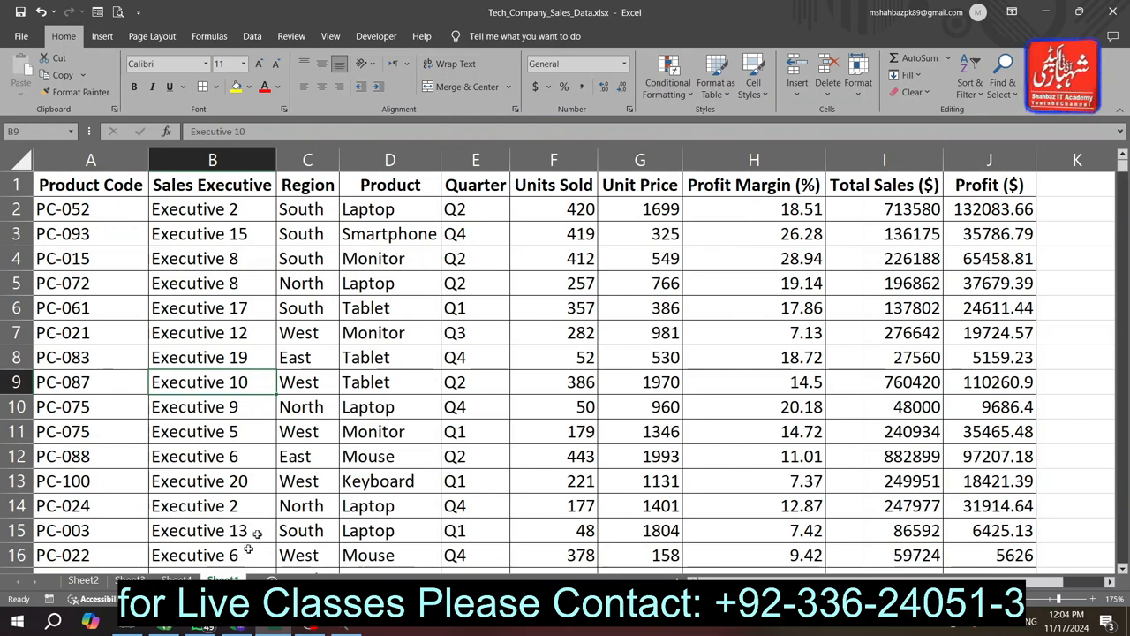
pyautogui.click(406, 318)
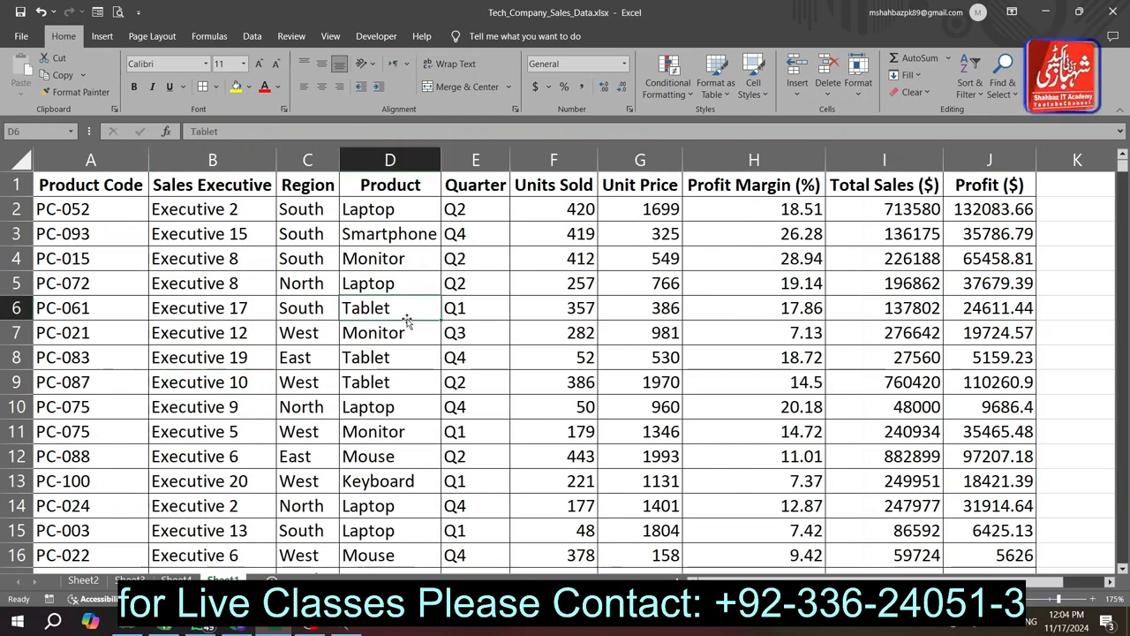
pyautogui.click(101, 37)
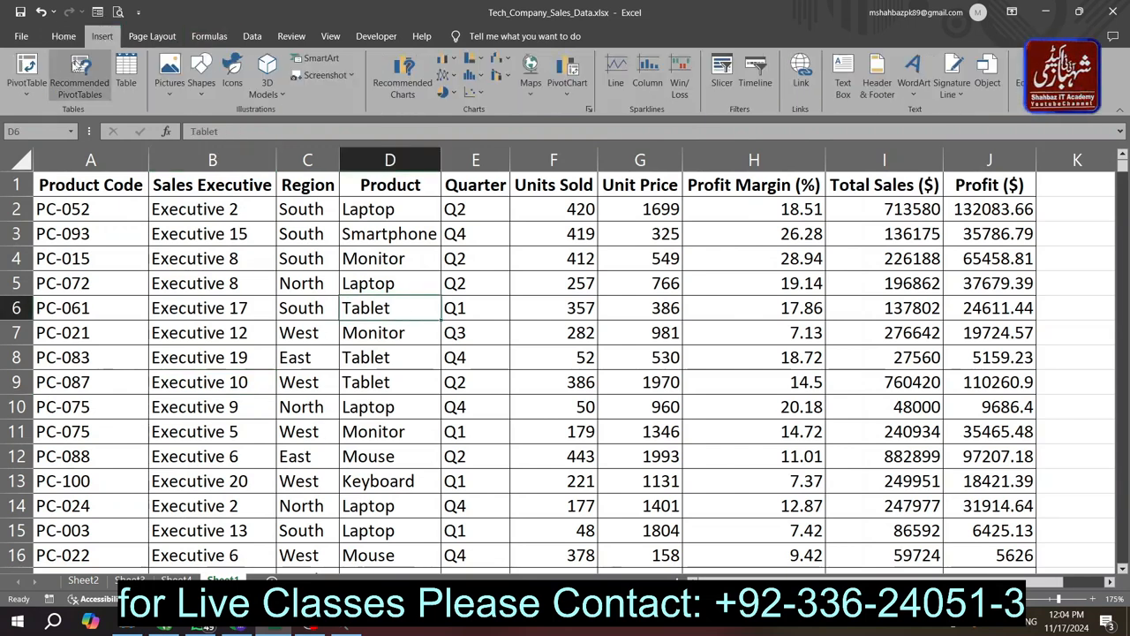
pyautogui.click(27, 84)
pyautogui.click(34, 113)
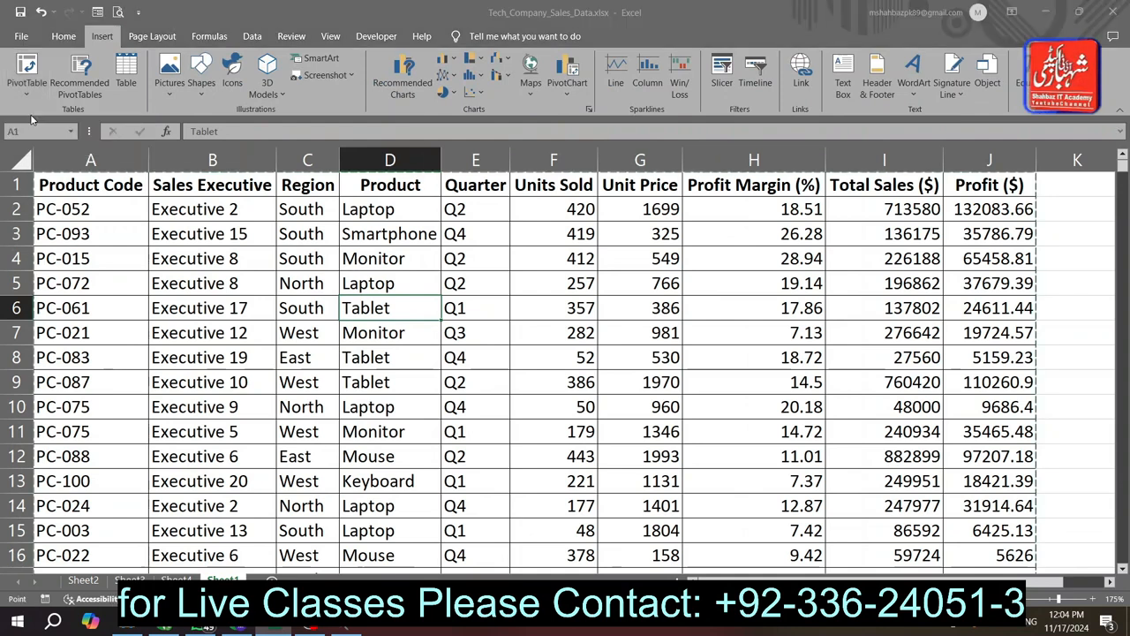
pyautogui.click(613, 290)
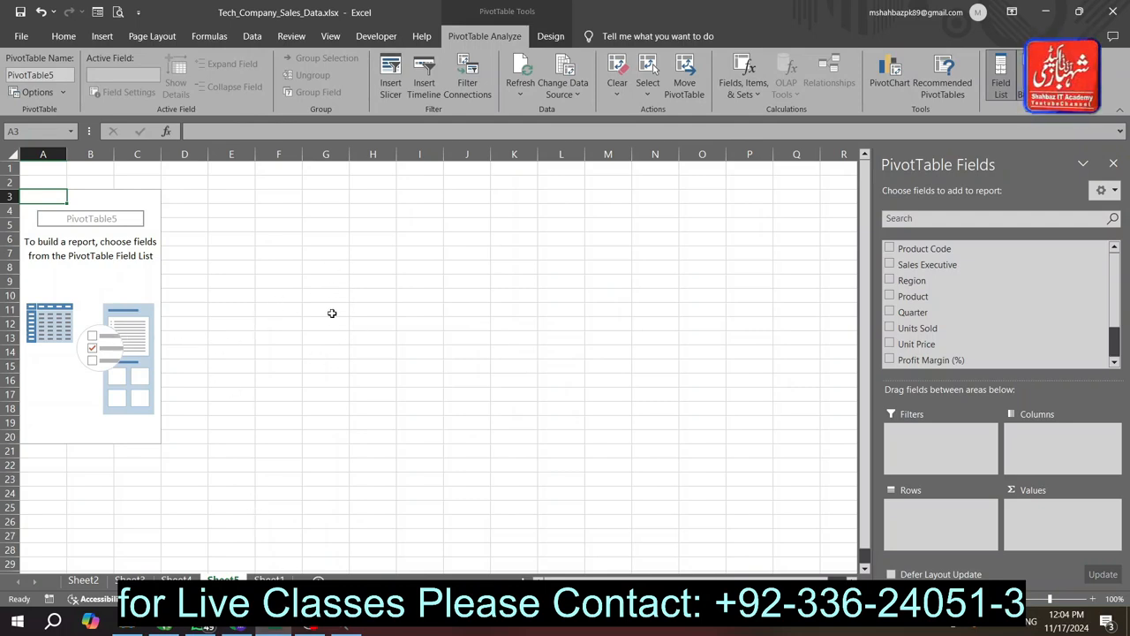
# Run the Cursor Highlighter 2.2 script from the desktop's Cursor Highlighter folder, and return to the Excel workbook
pyautogui.press('super+d')
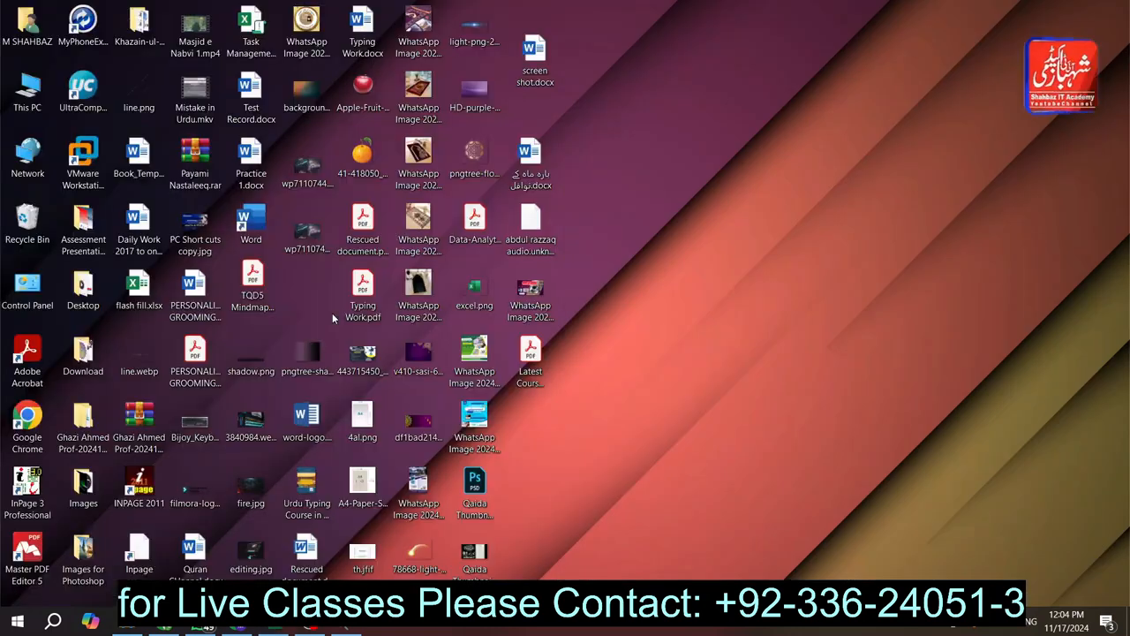
pyautogui.press('d')
pyautogui.press('Return')
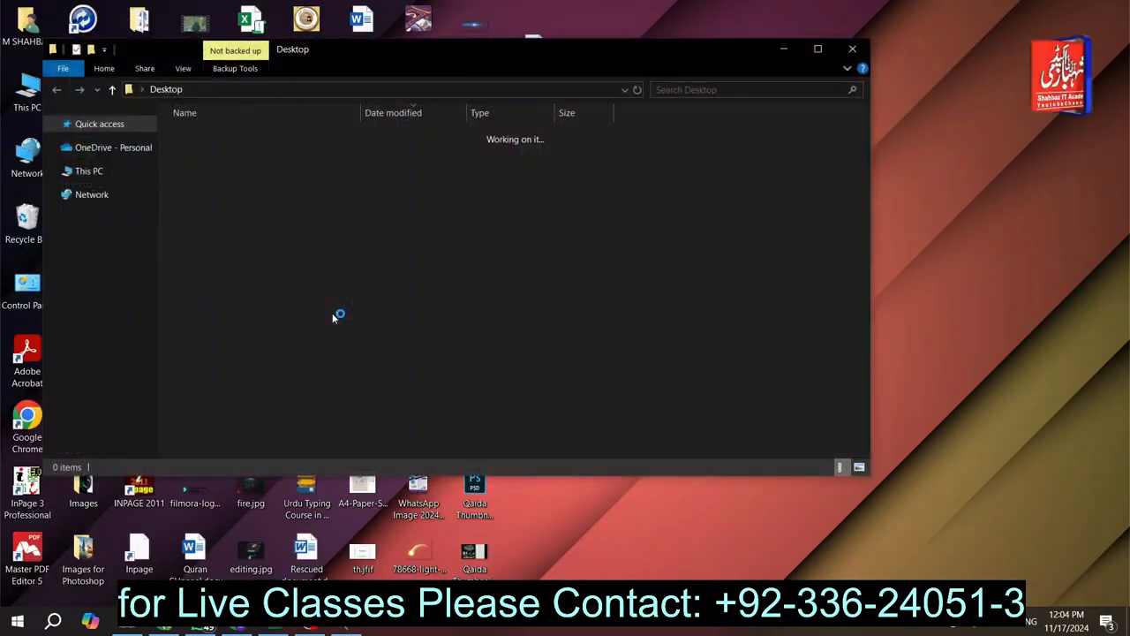
pyautogui.write('cu')
pyautogui.press('Return')
pyautogui.write('cu')
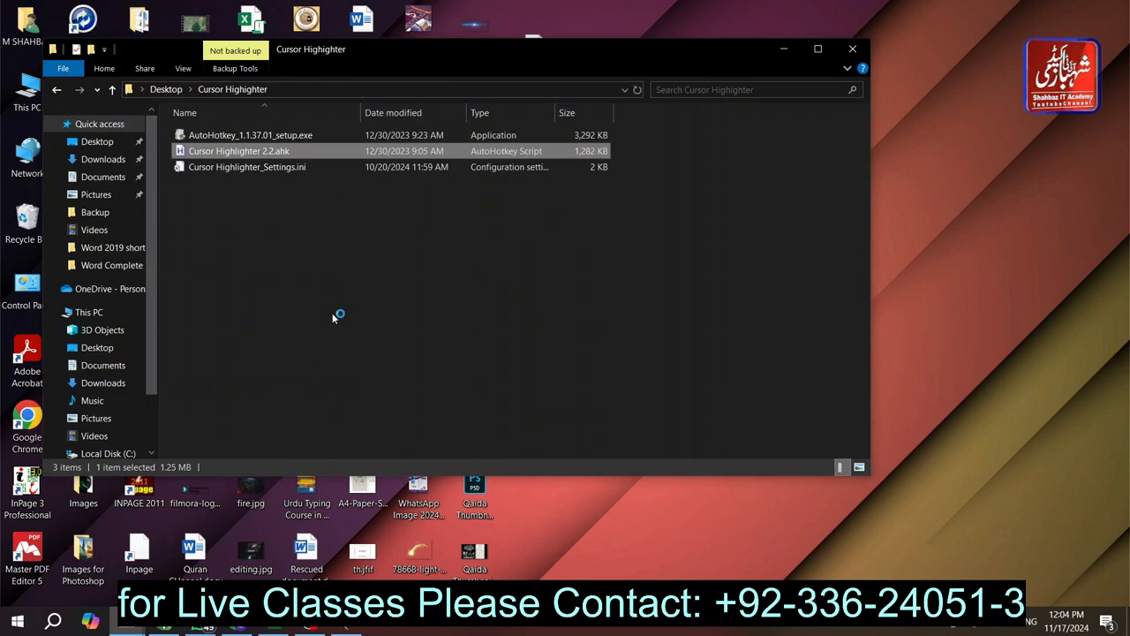
pyautogui.press('super+d')
pyautogui.hotkey('alt', 'Tab')
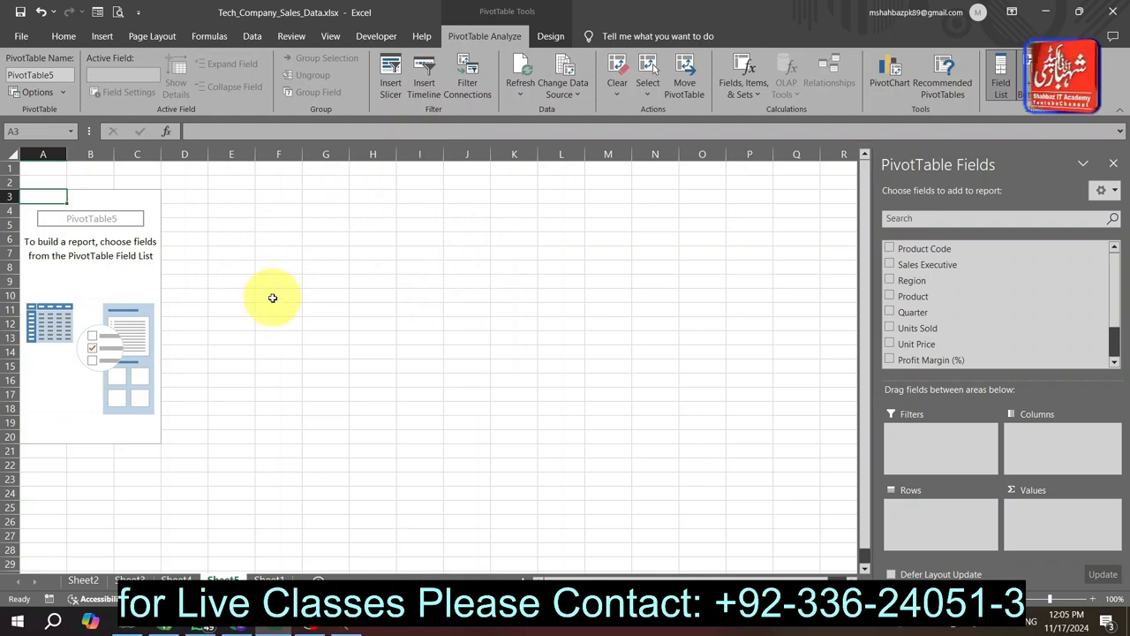
pyautogui.hotkey('alt', 'Tab')
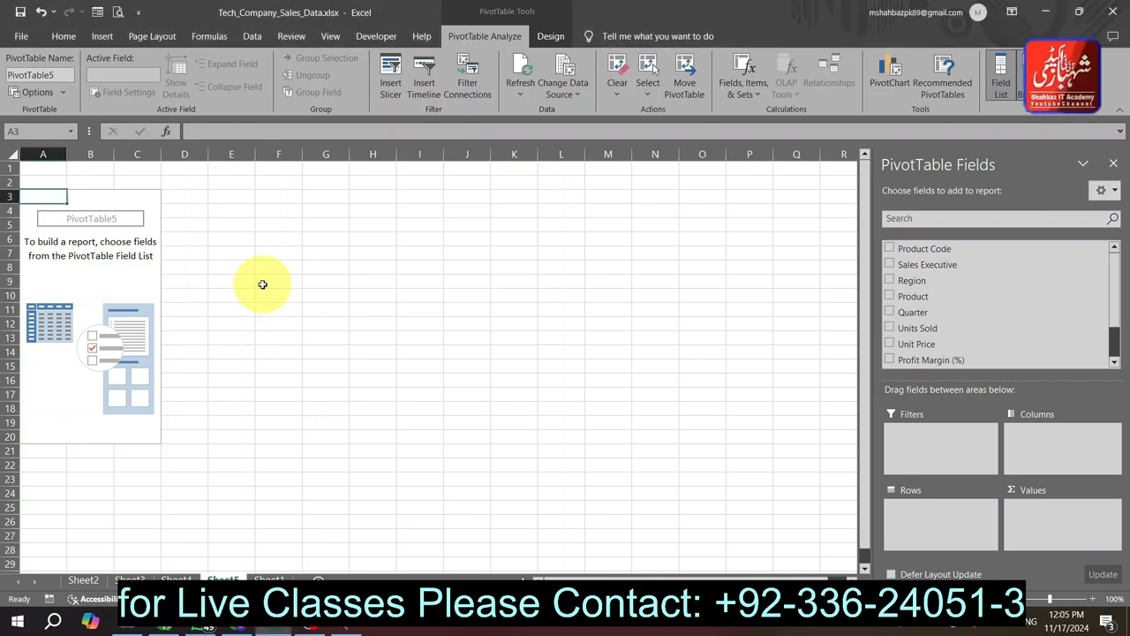
pyautogui.hotkey('ctrl', 'F2')
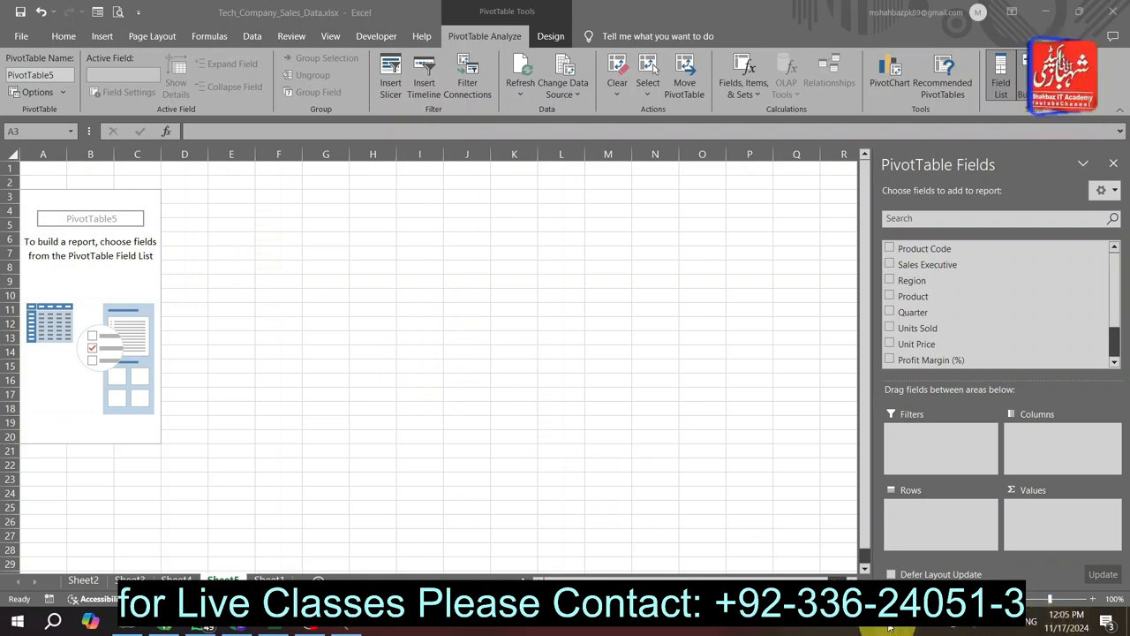
# Switch Cursor Highlighter to the picture cursor and try it on a few empty cells
pyautogui.click(889, 627)
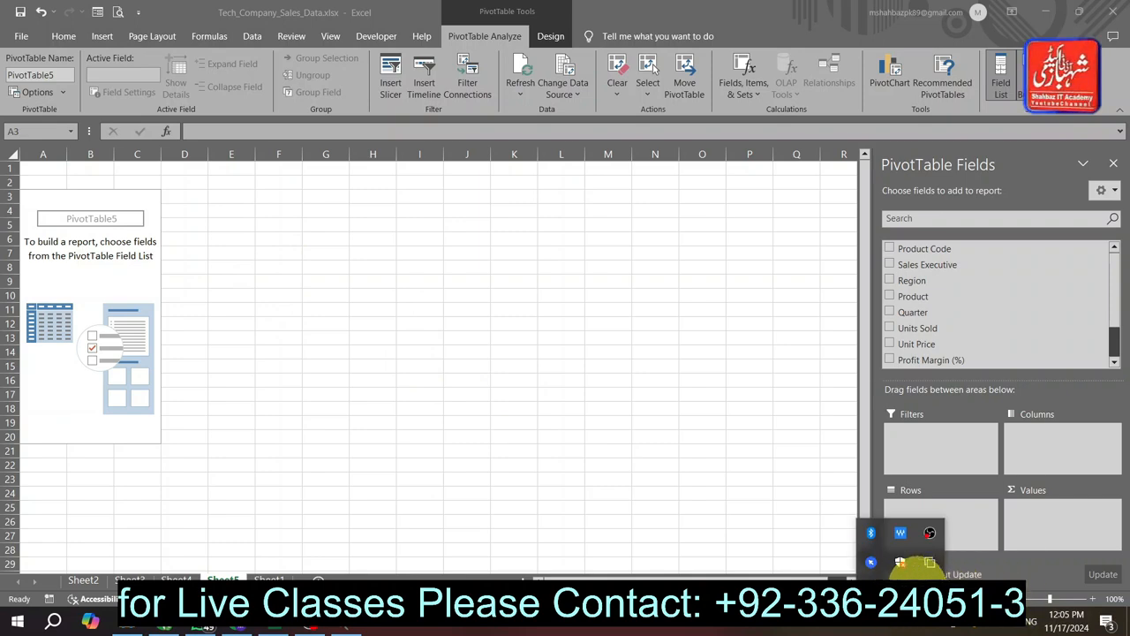
pyautogui.rightClick(870, 562)
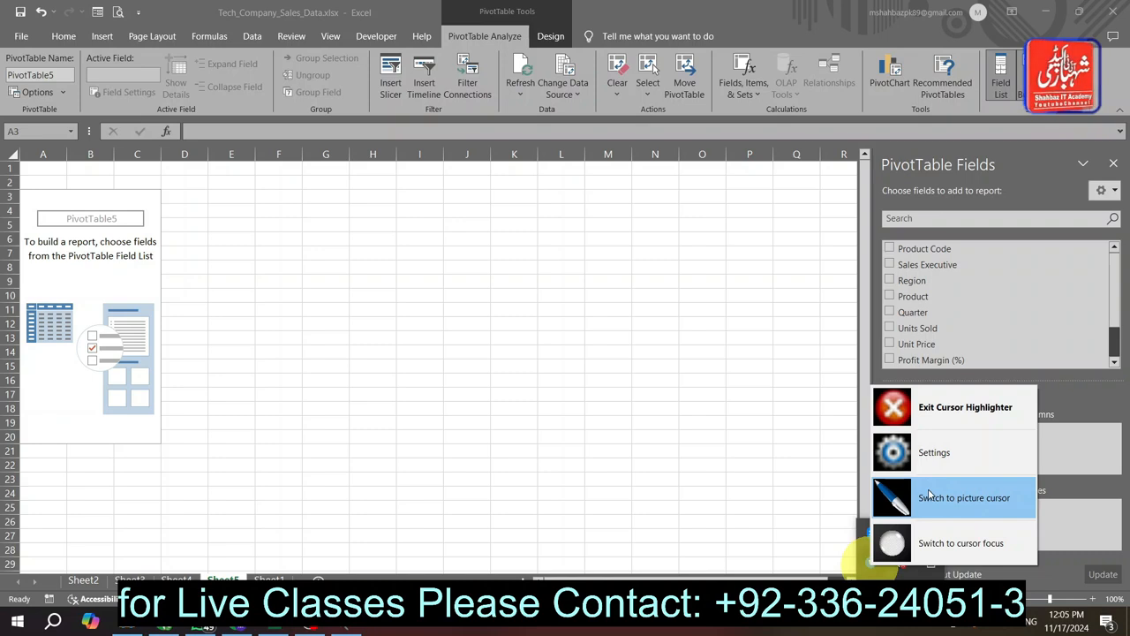
pyautogui.click(929, 496)
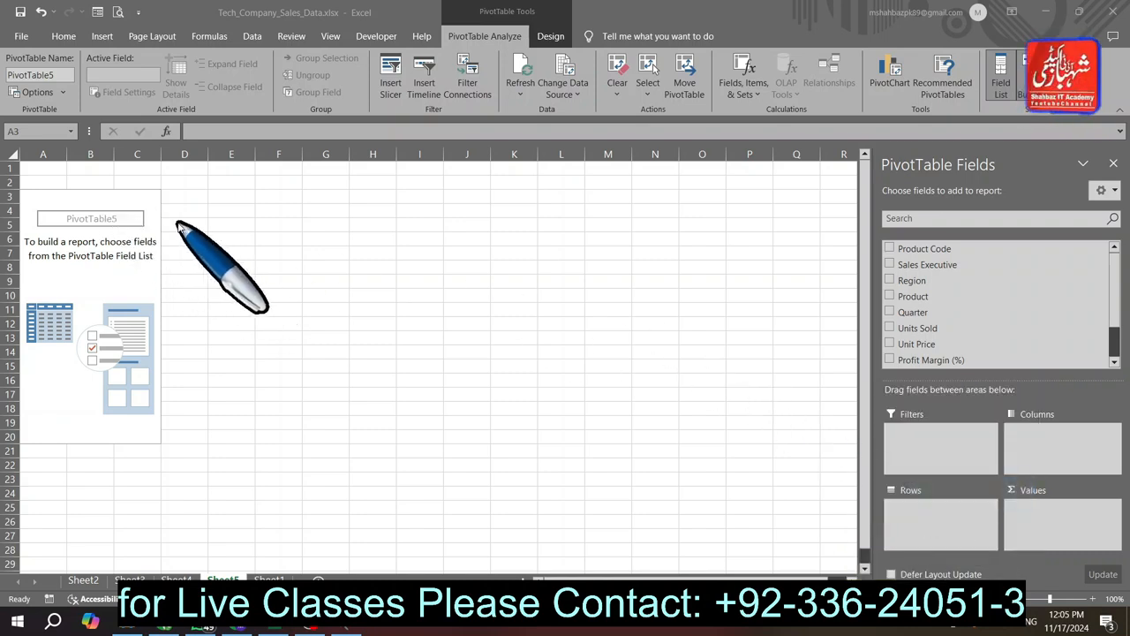
pyautogui.click(215, 209)
pyautogui.click(280, 309)
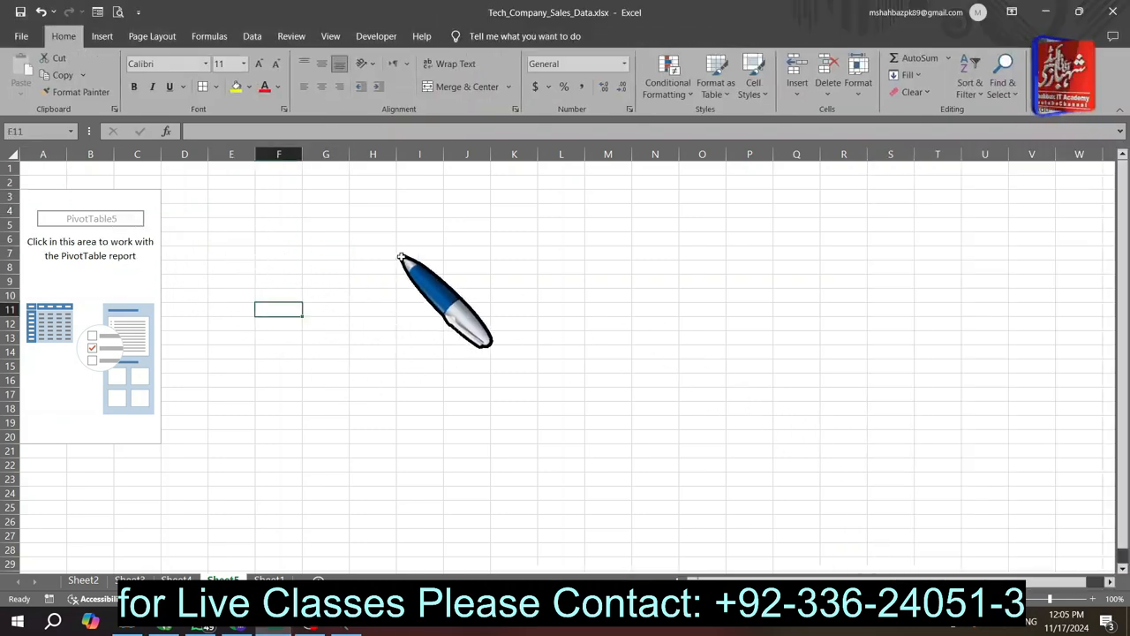
pyautogui.click(402, 258)
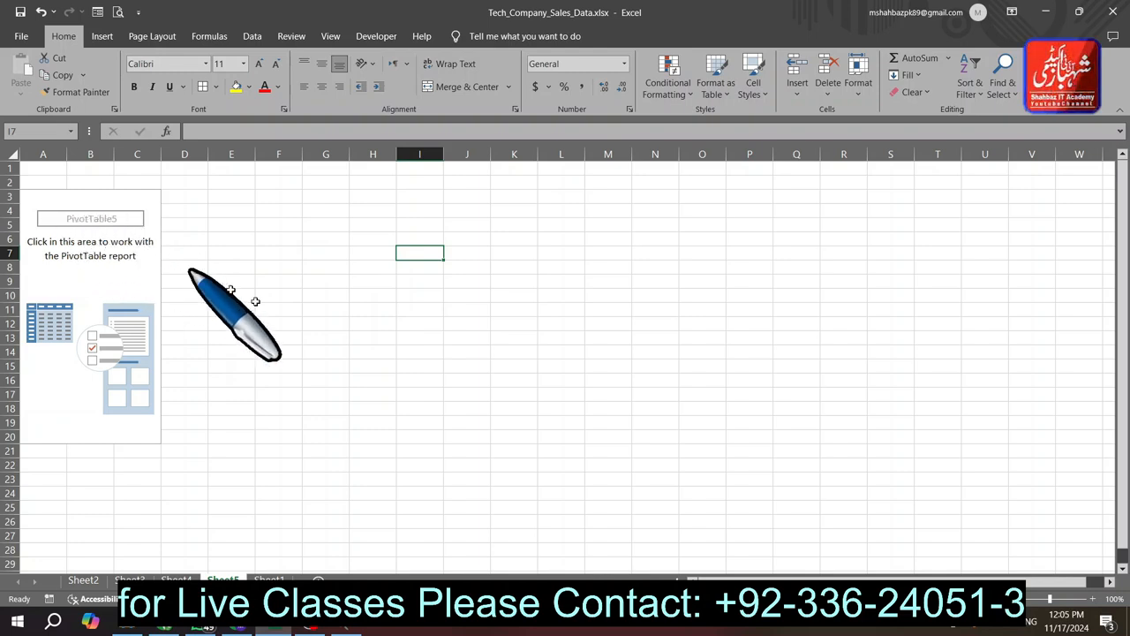
# Switch Cursor Highlighter back to the highlight cursor
pyautogui.click(903, 625)
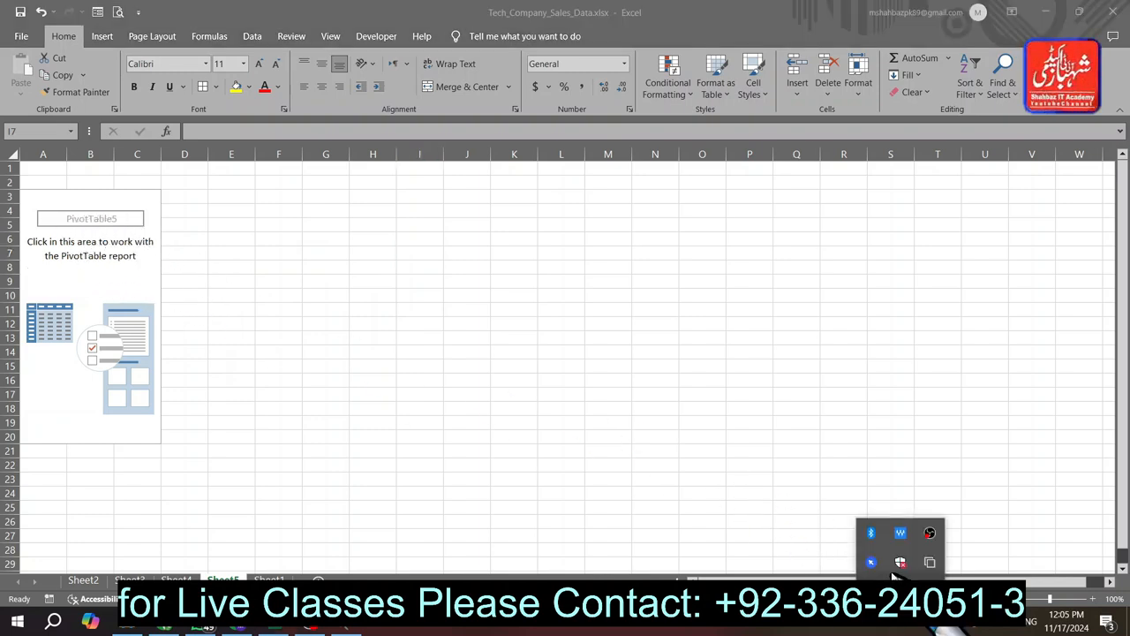
pyautogui.rightClick(872, 562)
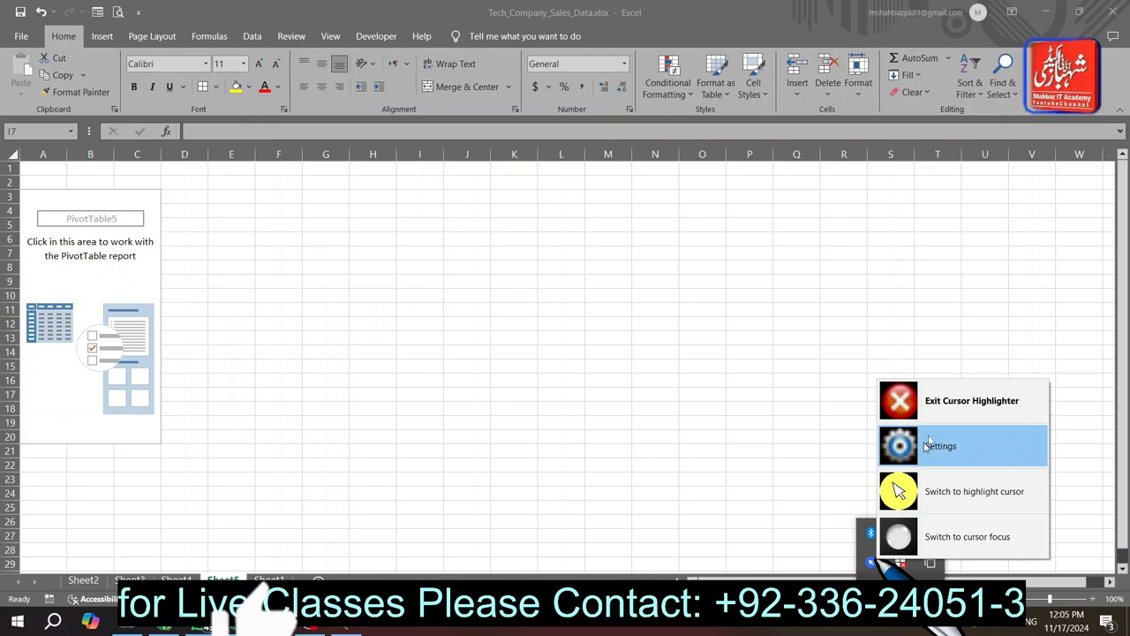
pyautogui.click(971, 491)
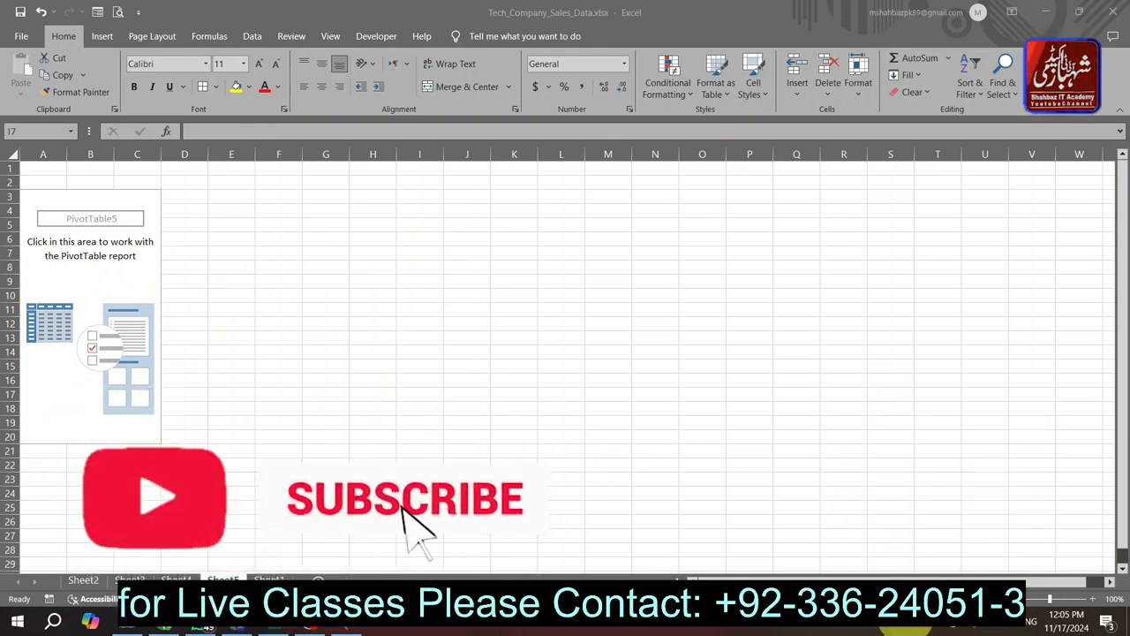
pyautogui.click(904, 625)
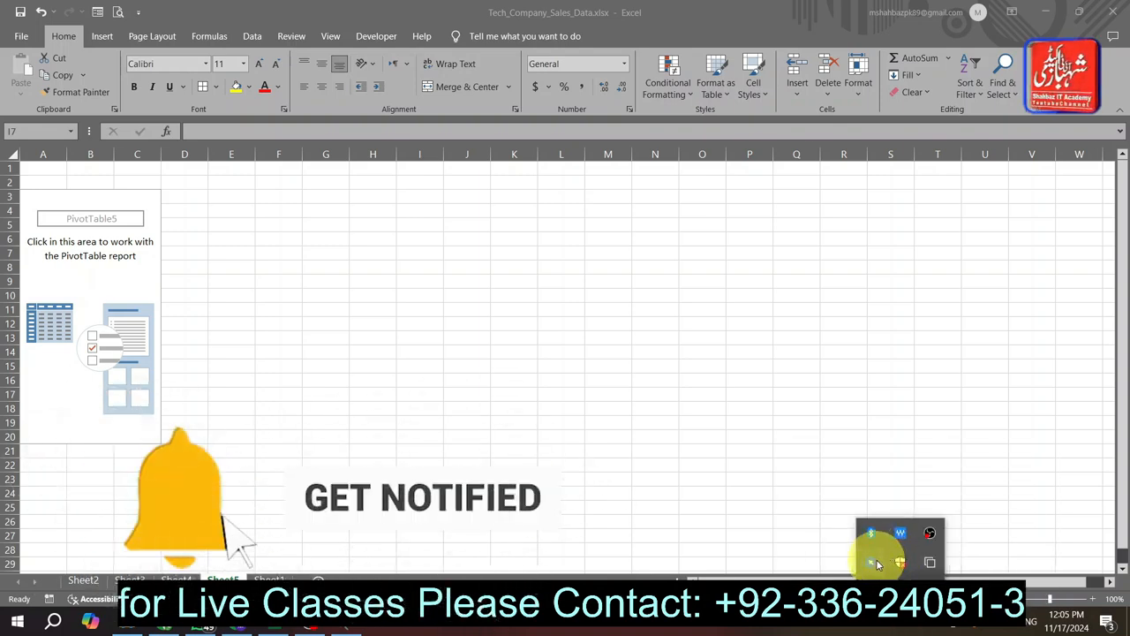
pyautogui.rightClick(896, 560)
pyautogui.click(971, 537)
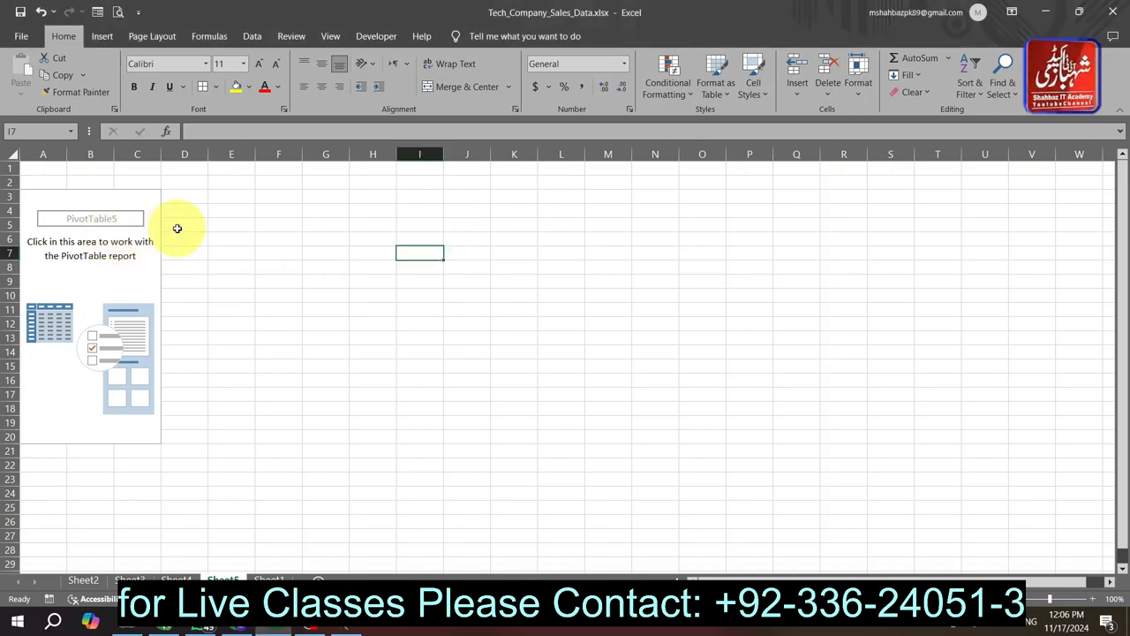
# Build the new PivotTable with Sales Executive as rows and the count of Quarter as values
pyautogui.click(105, 295)
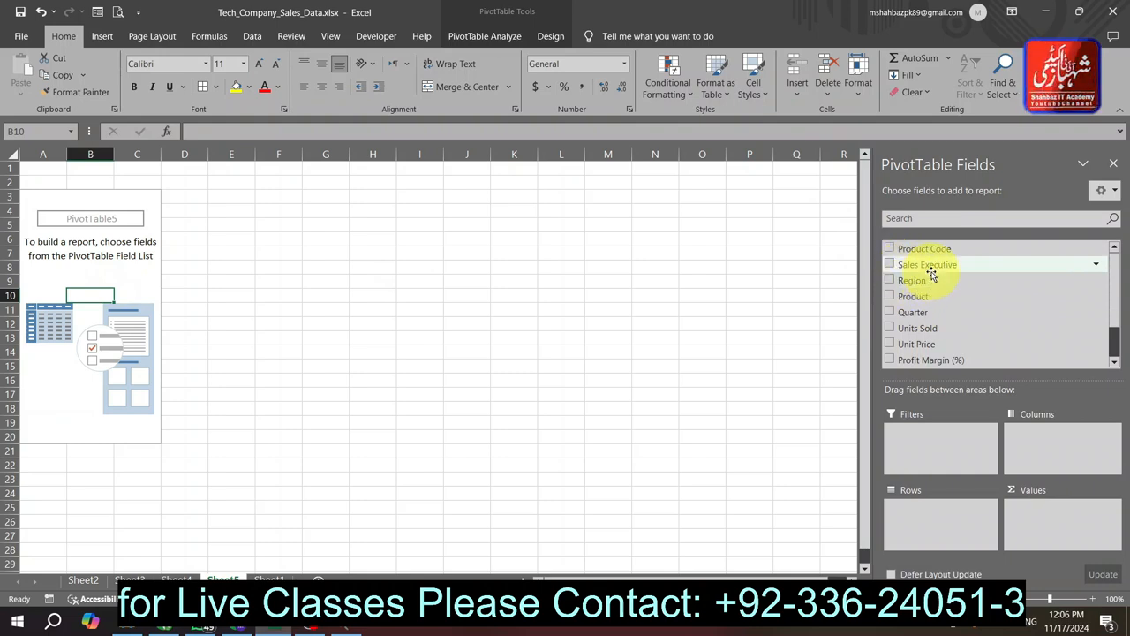
pyautogui.moveTo(962, 274); pyautogui.dragTo(942, 530)
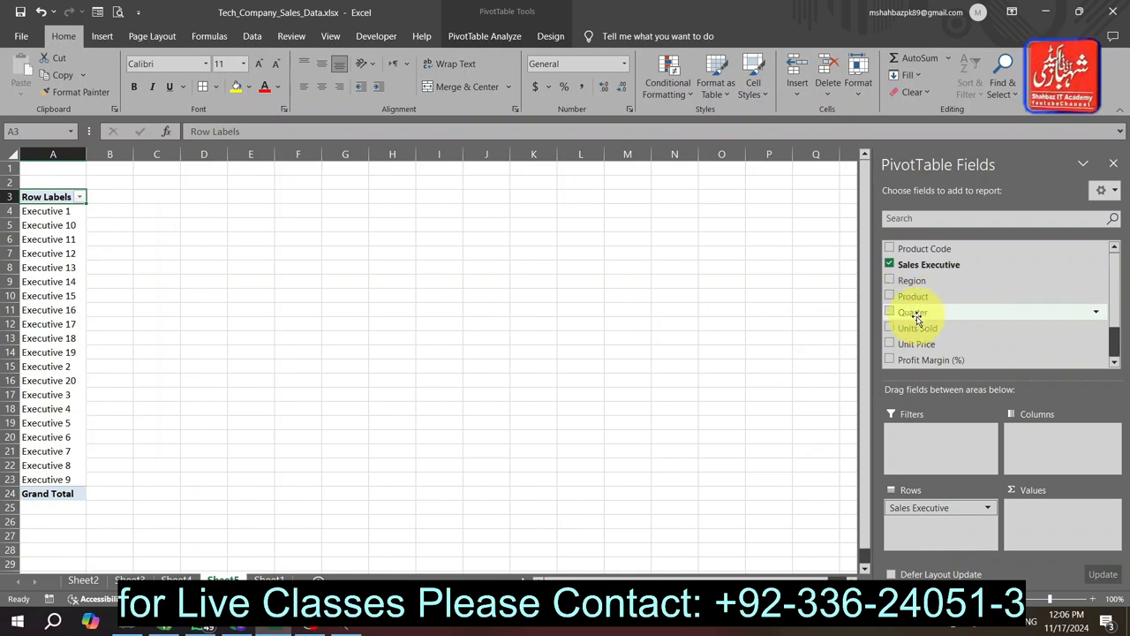
pyautogui.moveTo(918, 317); pyautogui.dragTo(1049, 537)
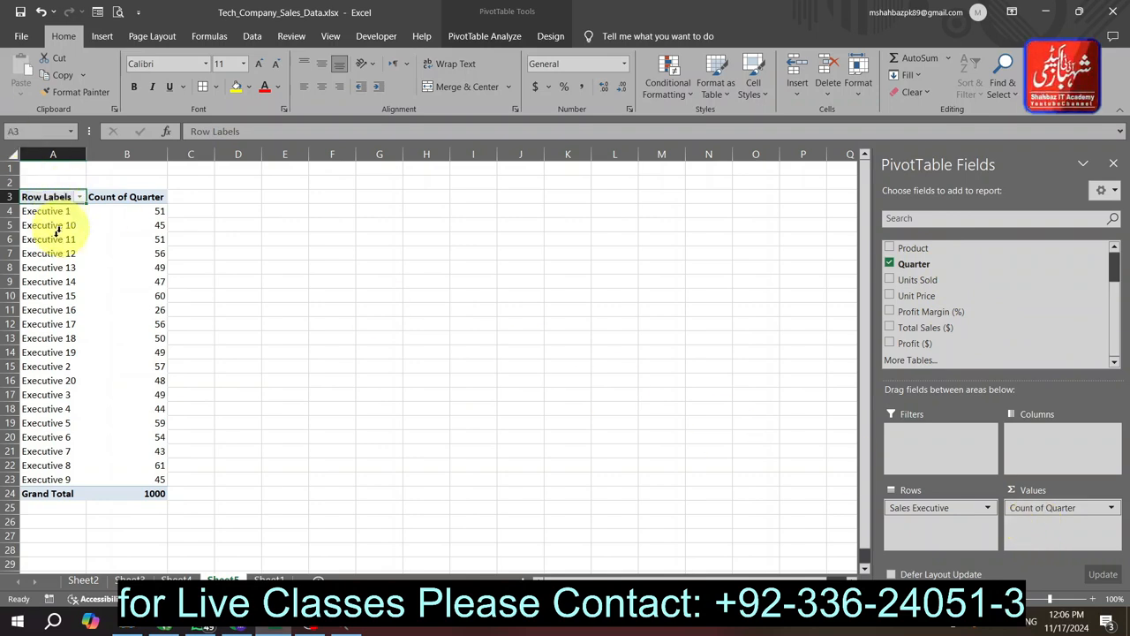
# Add the Product field to the PivotTable rows beneath Sales Executive
pyautogui.click(119, 230)
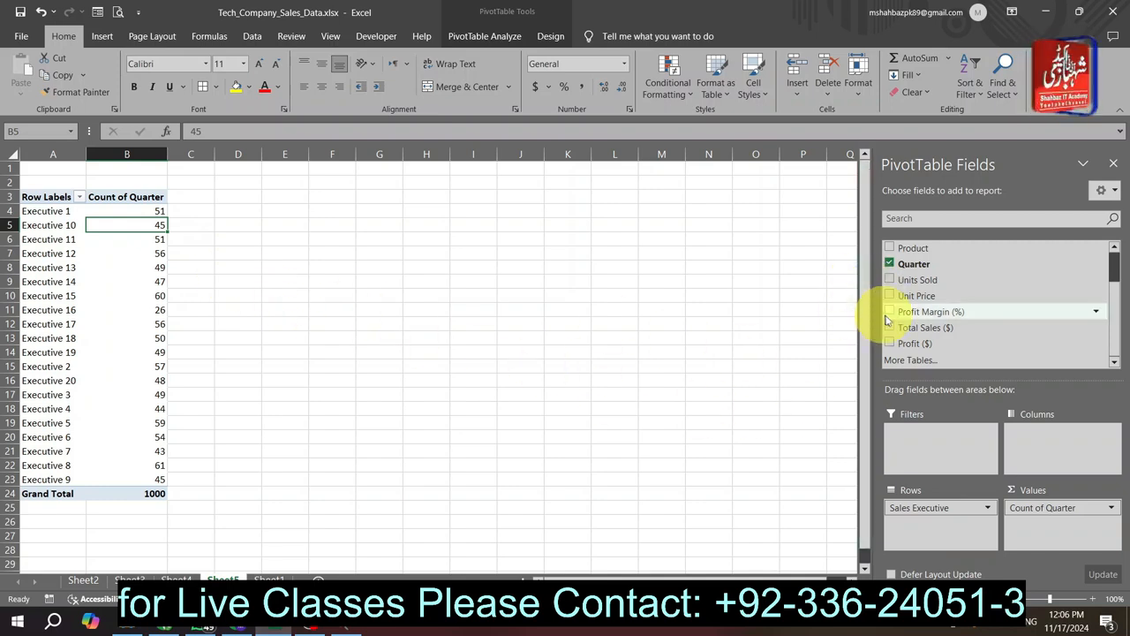
pyautogui.scroll(1, 919, 318)
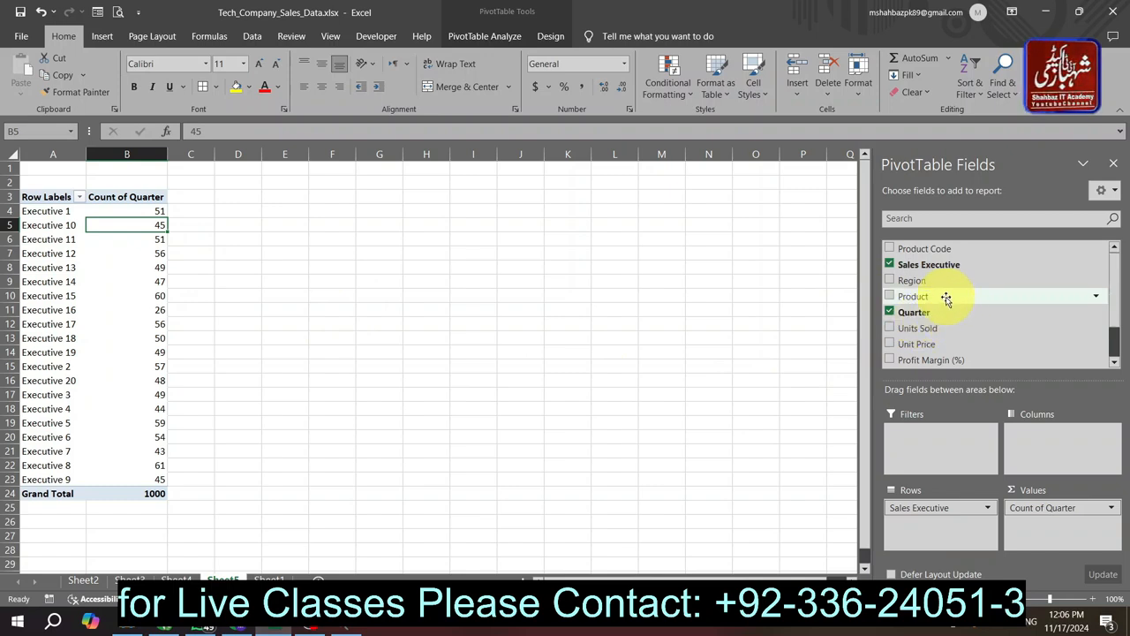
pyautogui.moveTo(942, 298); pyautogui.dragTo(944, 516)
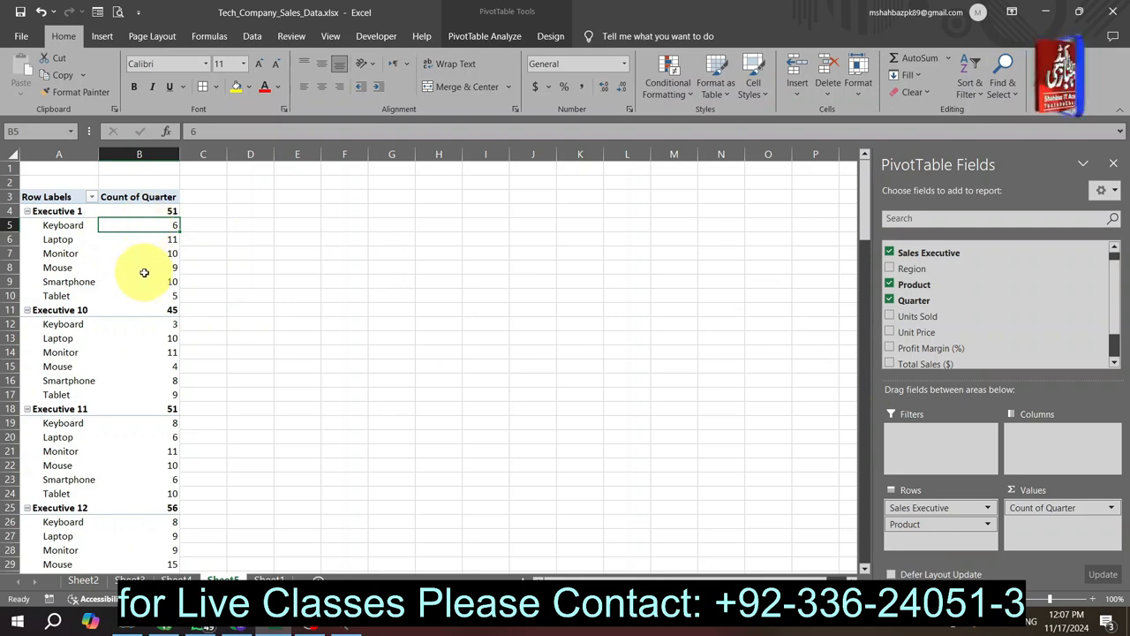
# Collapse the product details of Executive 1, Executive 10 and Executive 11 in the PivotTable
pyautogui.moveTo(144, 273)
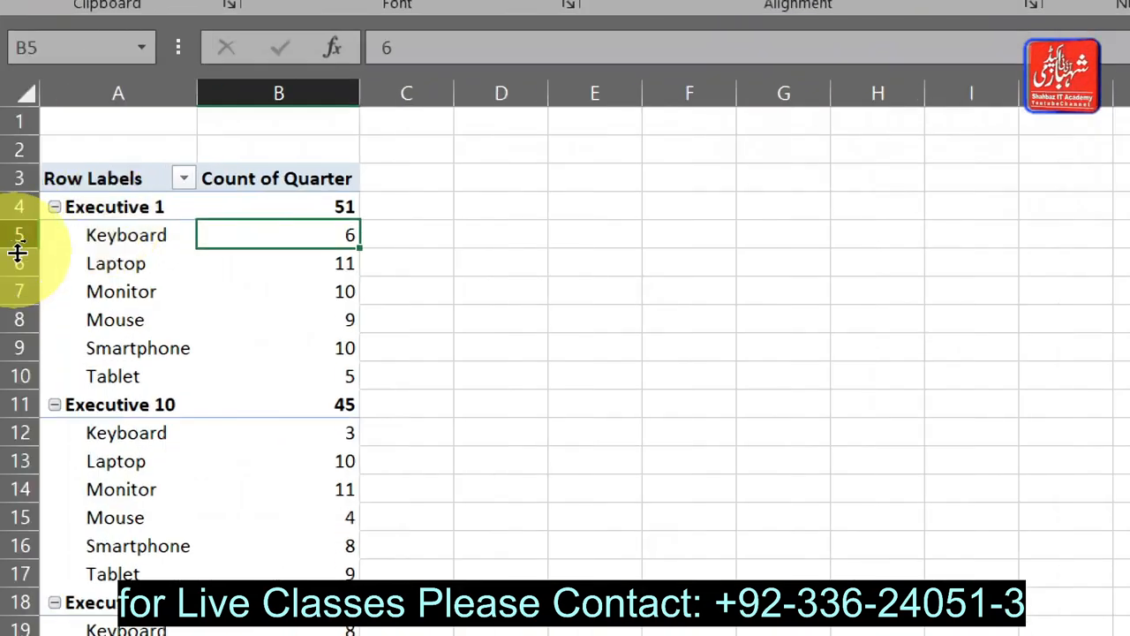
pyautogui.click(54, 207)
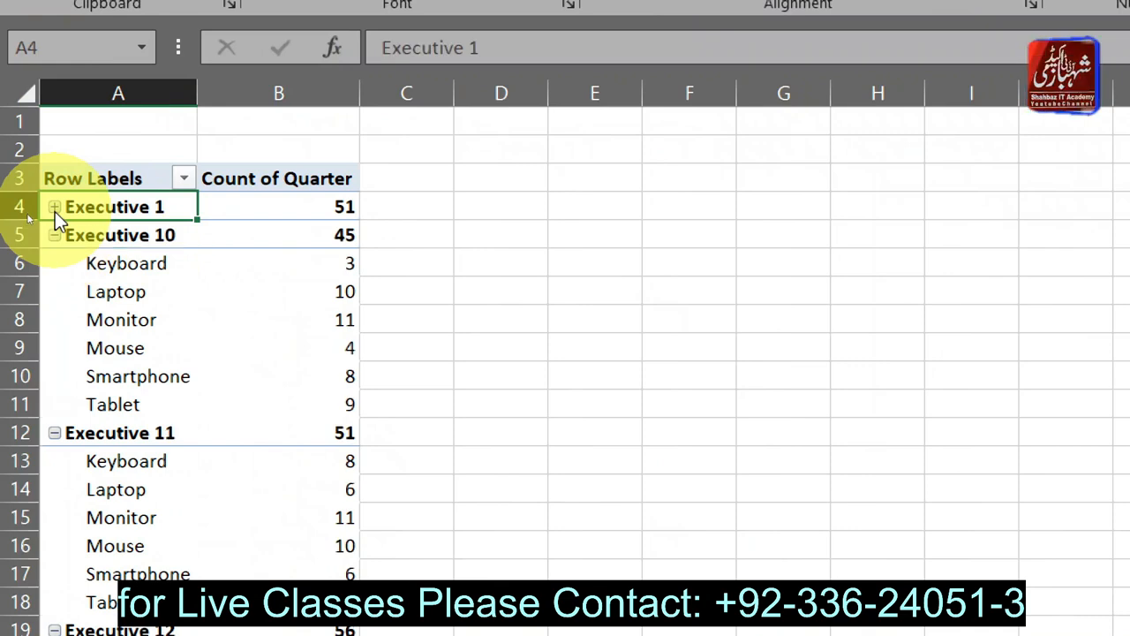
pyautogui.click(55, 235)
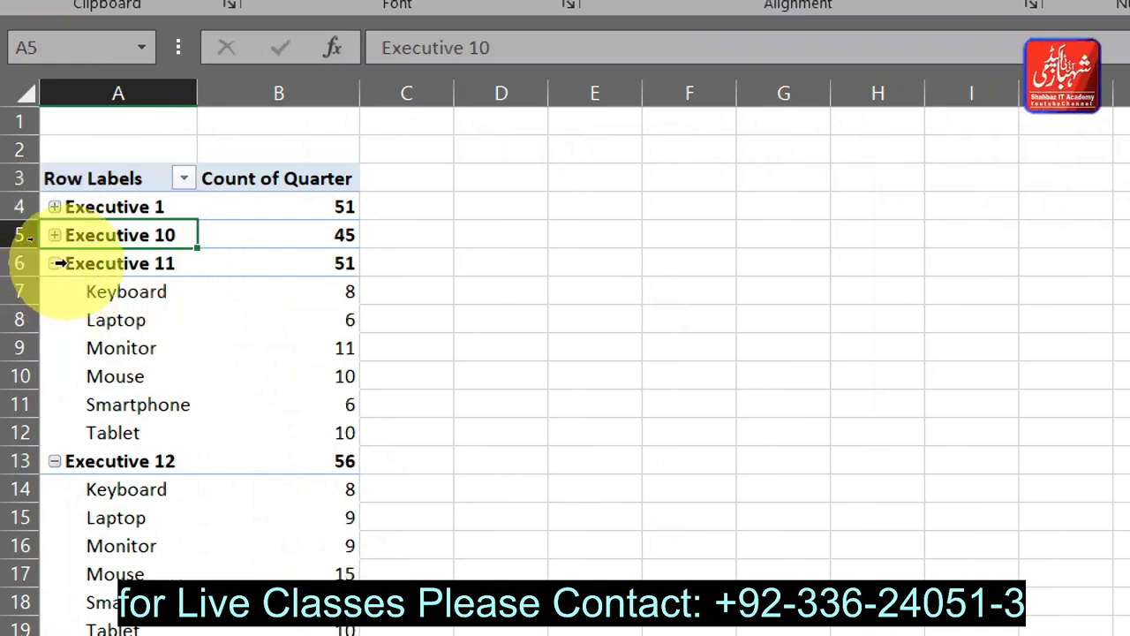
pyautogui.click(70, 264)
pyautogui.click(55, 263)
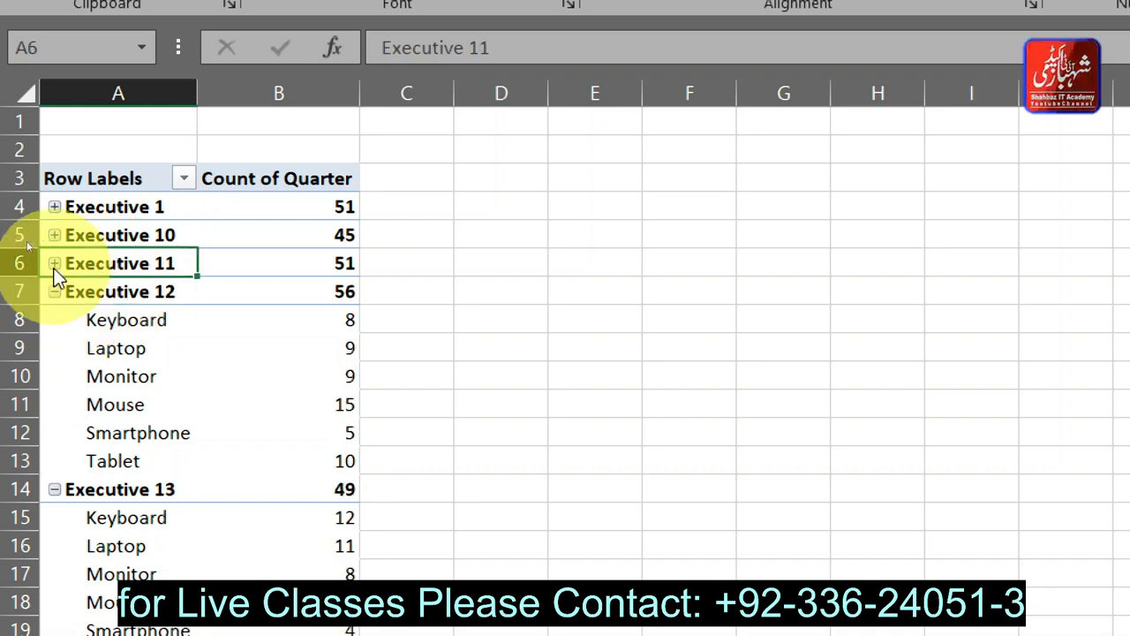
# Expand Executive 1 again and highlight its product breakdown from Keyboard to Tablet, finishing on the Keyboard cell
pyautogui.doubleClick(65, 209)
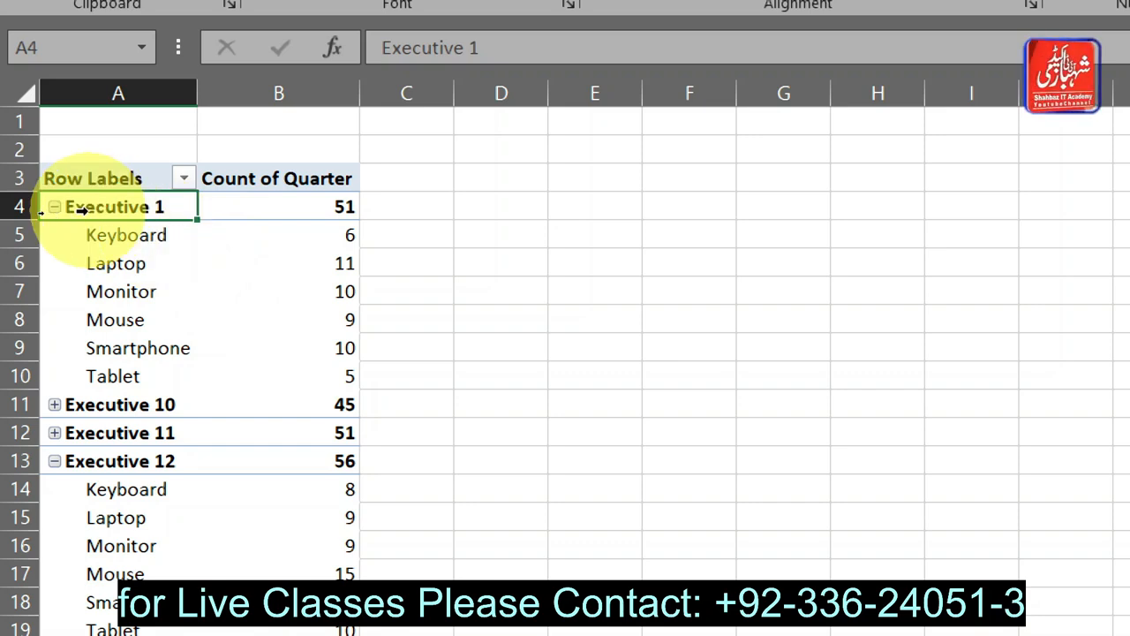
pyautogui.moveTo(162, 239); pyautogui.dragTo(308, 375)
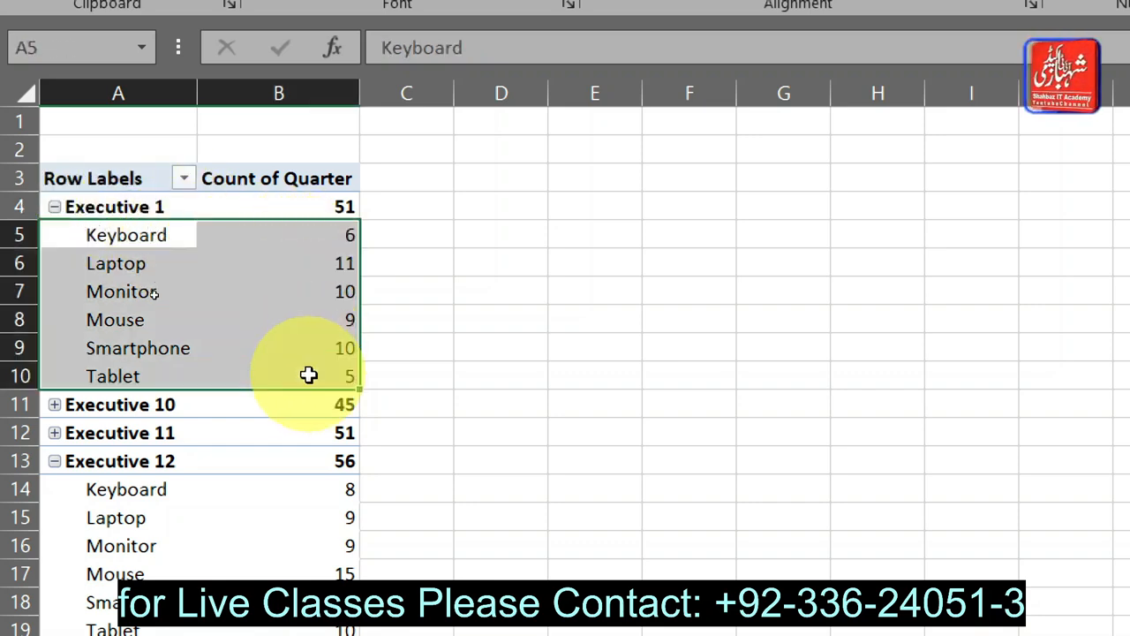
pyautogui.click(181, 233)
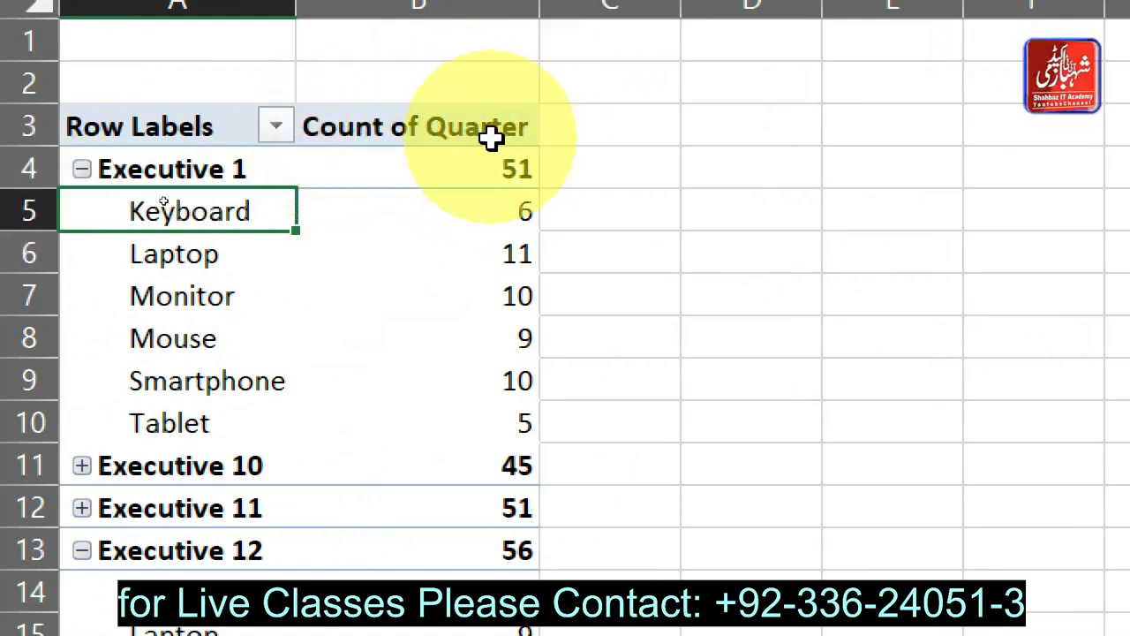
# Examine Executive 1's quarter counts for each product from Keyboard to Tablet, along with the executive's subtotal
pyautogui.click(403, 217)
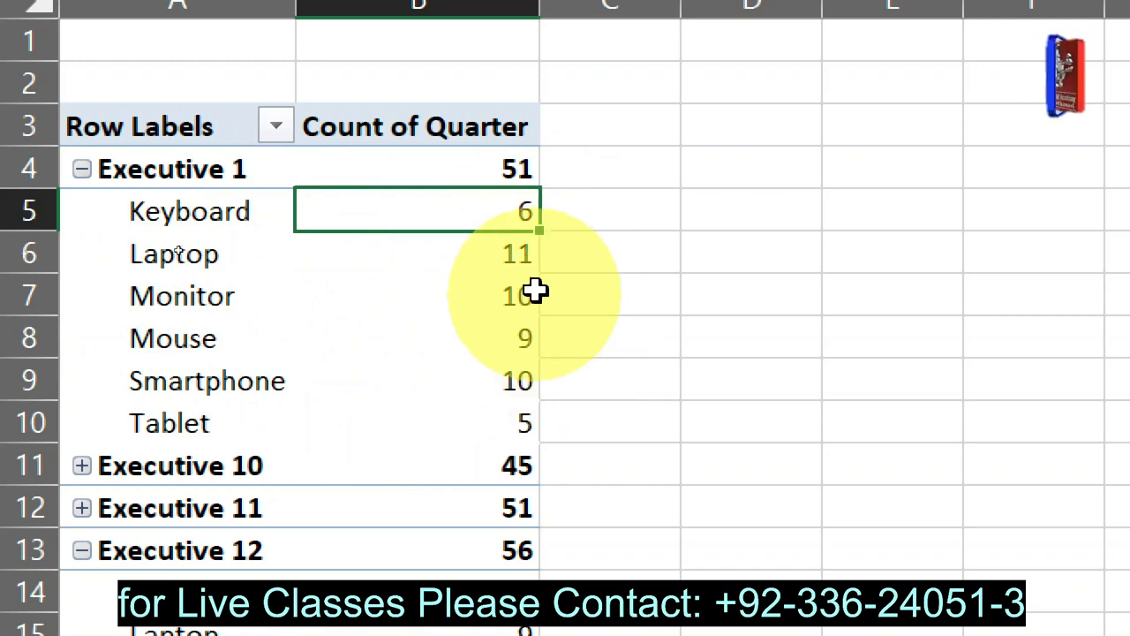
pyautogui.moveTo(432, 205)
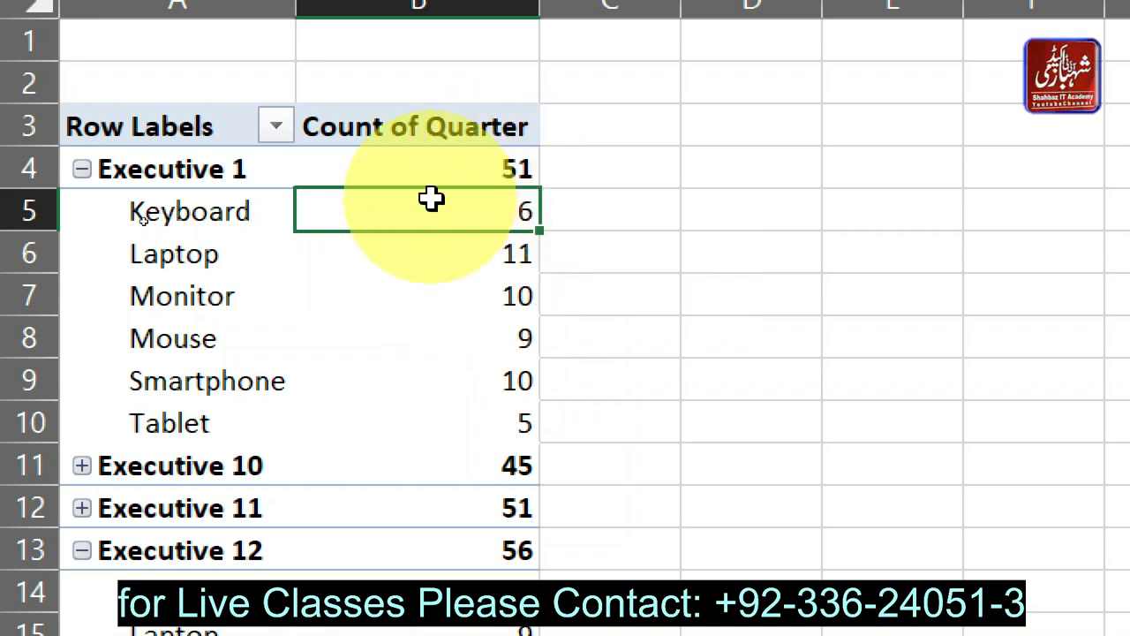
pyautogui.moveTo(523, 210); pyautogui.dragTo(511, 422)
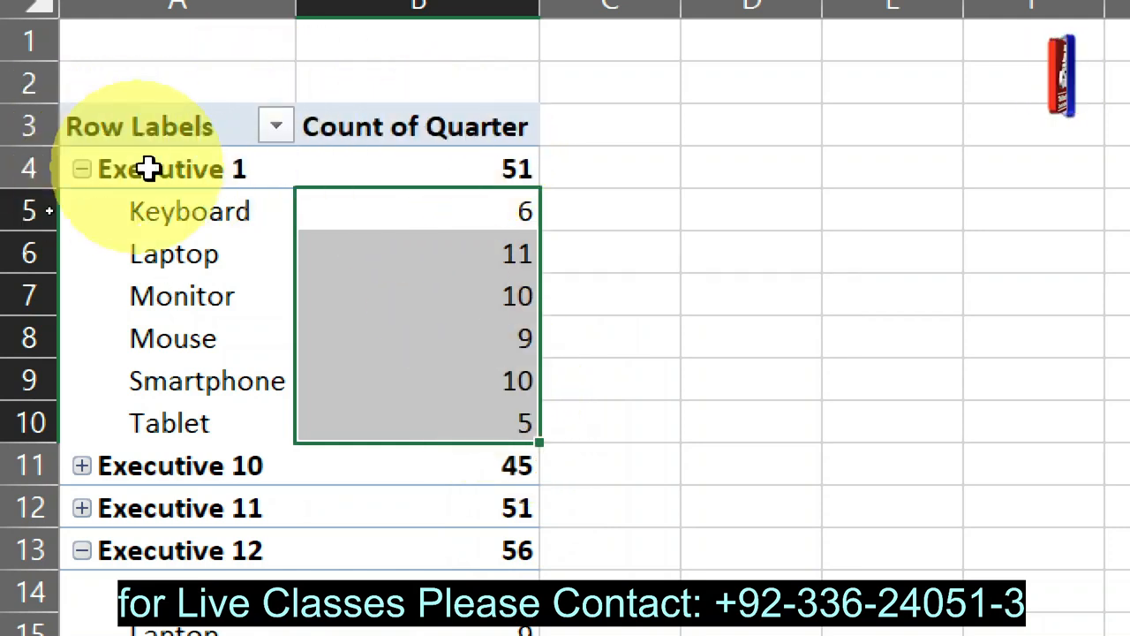
pyautogui.click(394, 203)
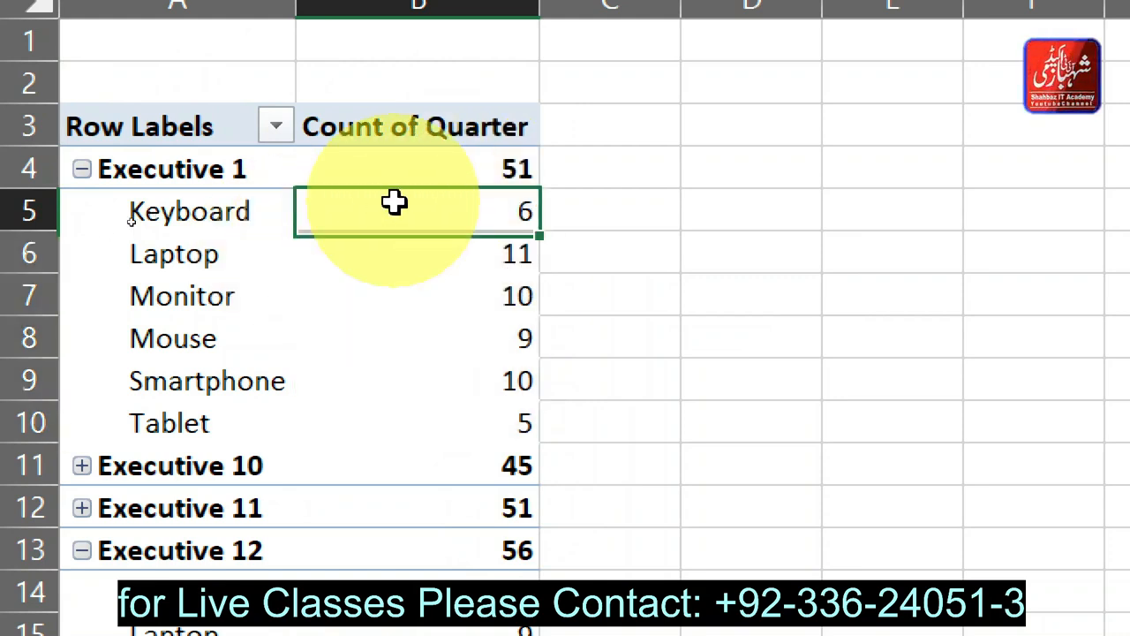
pyautogui.click(374, 252)
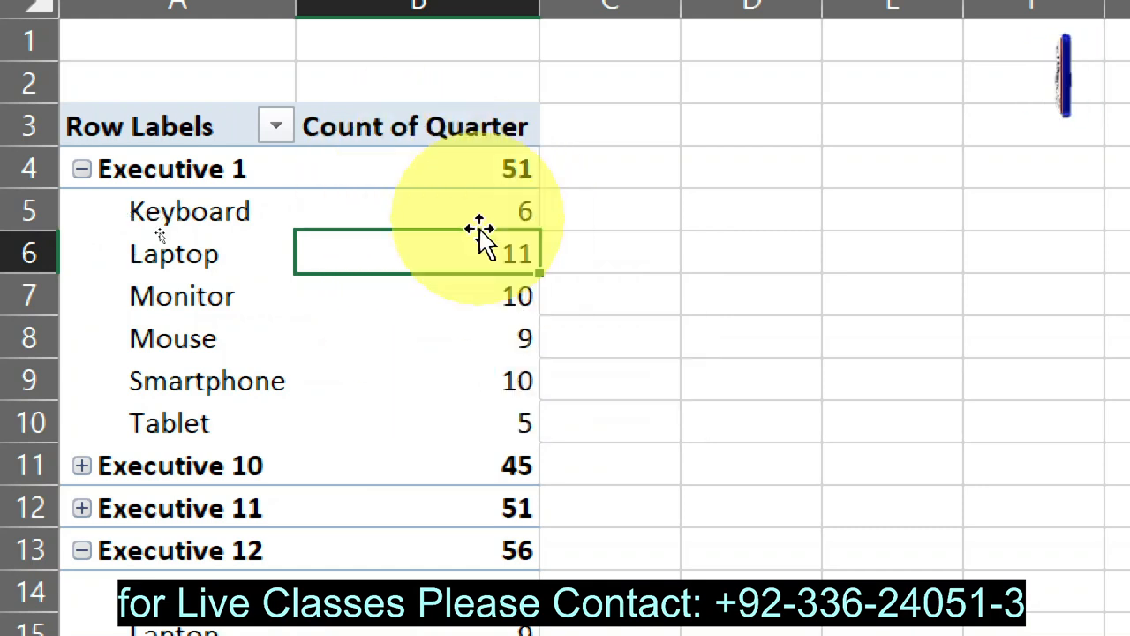
pyautogui.moveTo(433, 209); pyautogui.dragTo(432, 464)
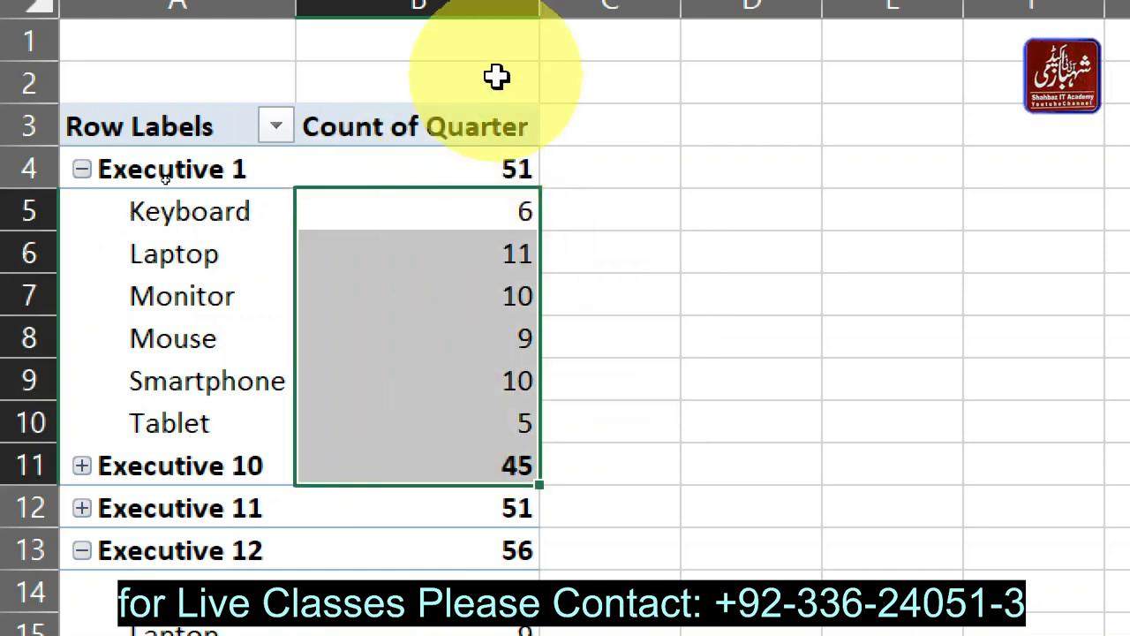
pyautogui.click(459, 171)
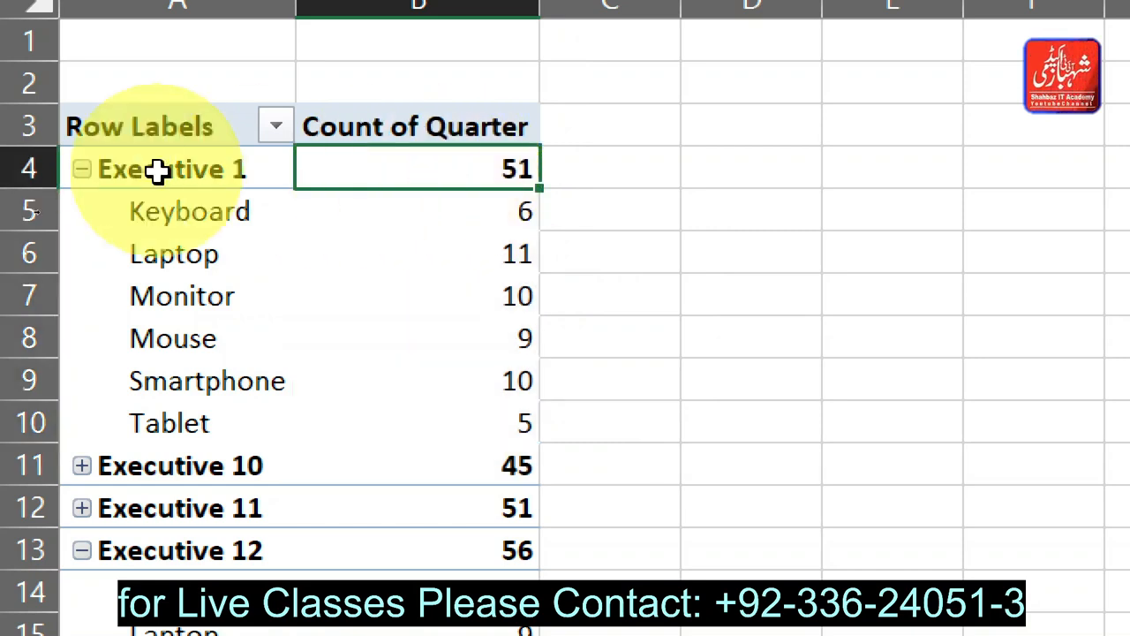
# Expand the product details of Executive 10, collapsing Executive 1 first and expanding it again at the end
pyautogui.click(81, 170)
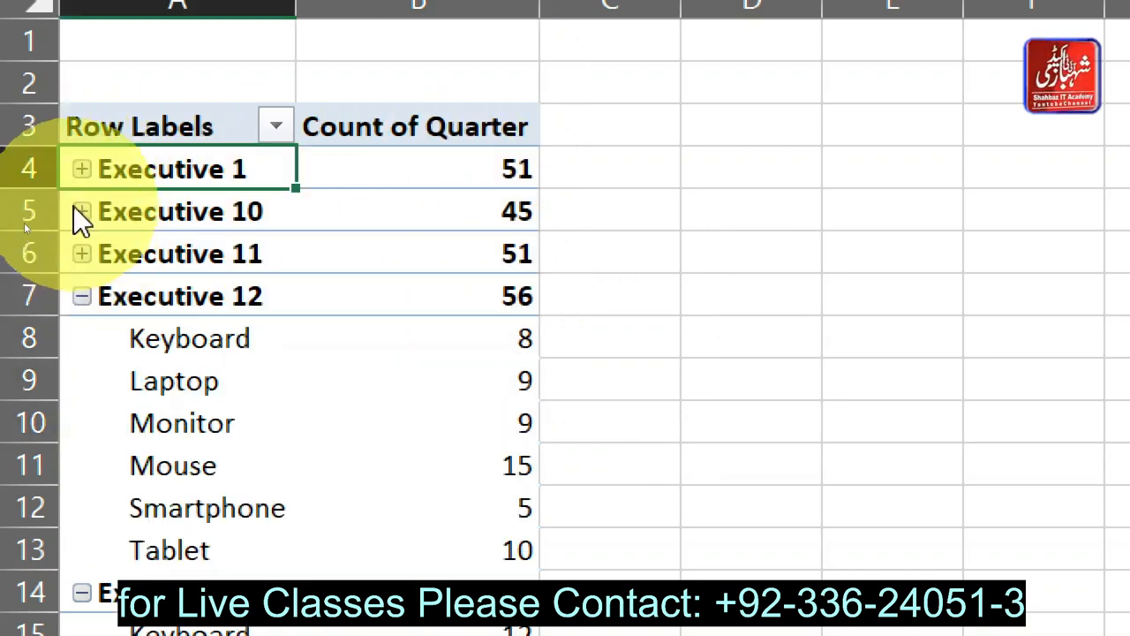
pyautogui.click(79, 212)
pyautogui.click(77, 170)
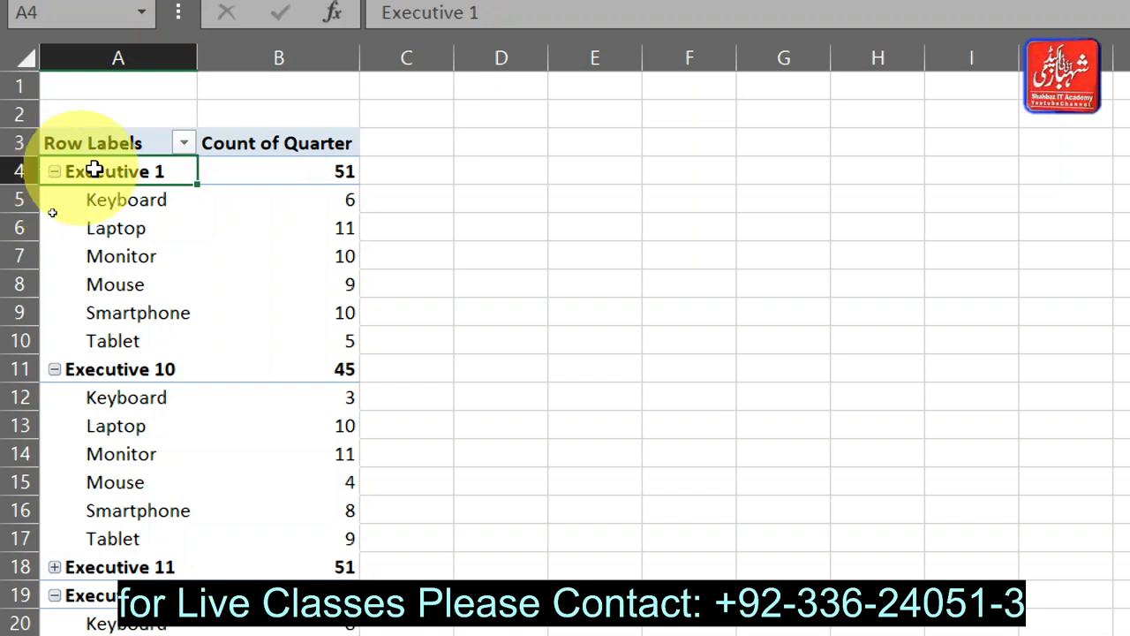
pyautogui.moveTo(258, 316)
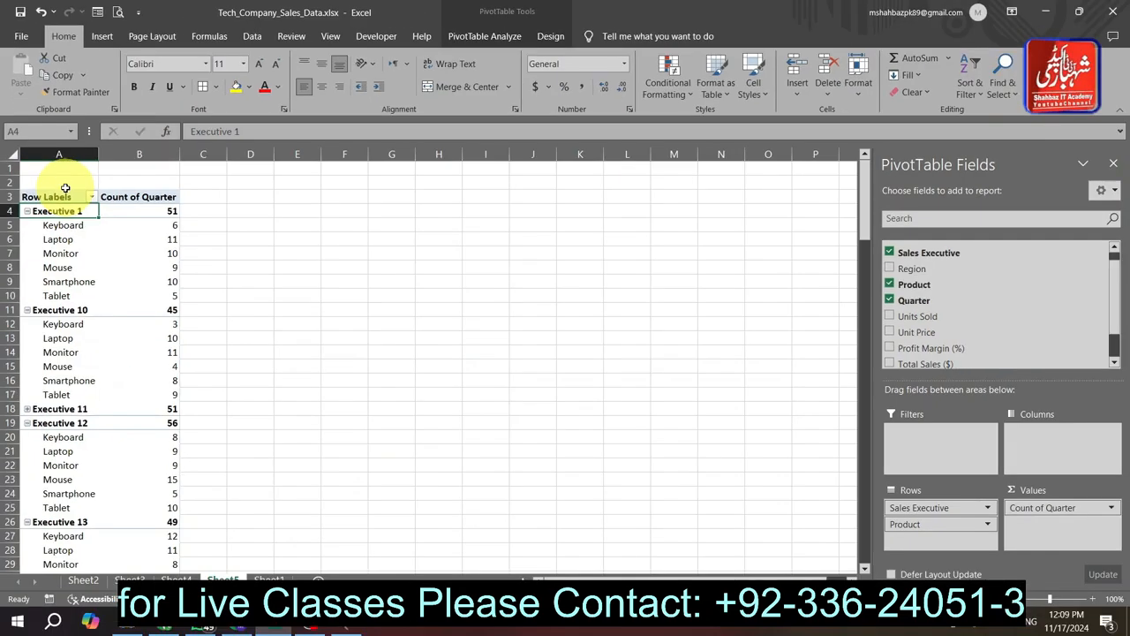
# Add the Unit Price field to the PivotTable values as a sum beside the count of Quarter
pyautogui.click(130, 226)
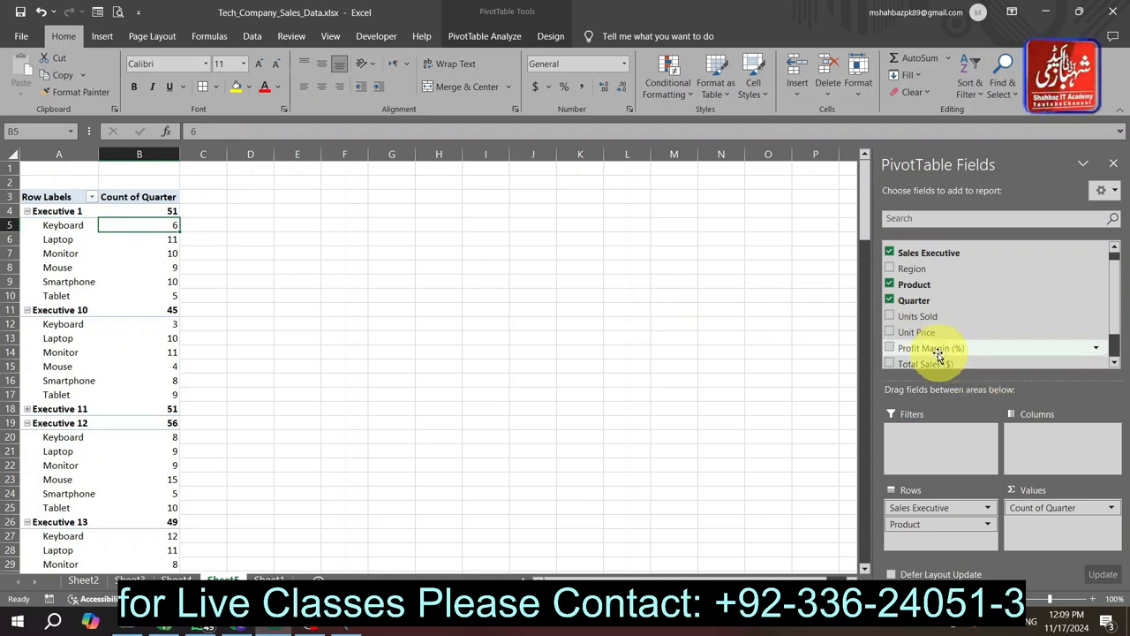
pyautogui.moveTo(925, 341); pyautogui.dragTo(1045, 519)
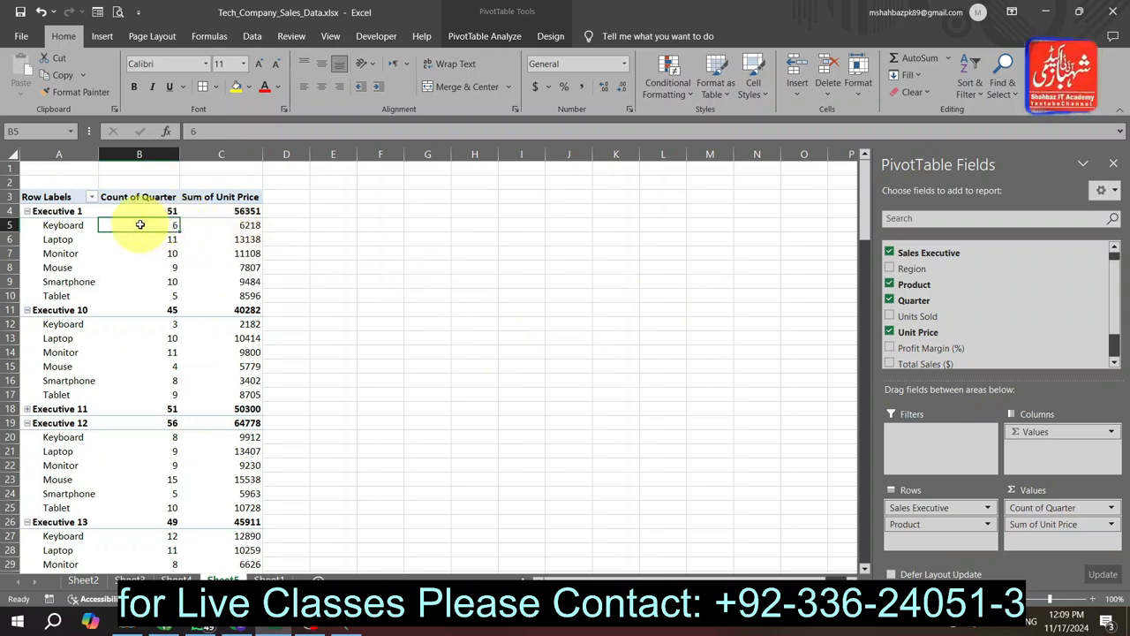
pyautogui.moveTo(140, 225)
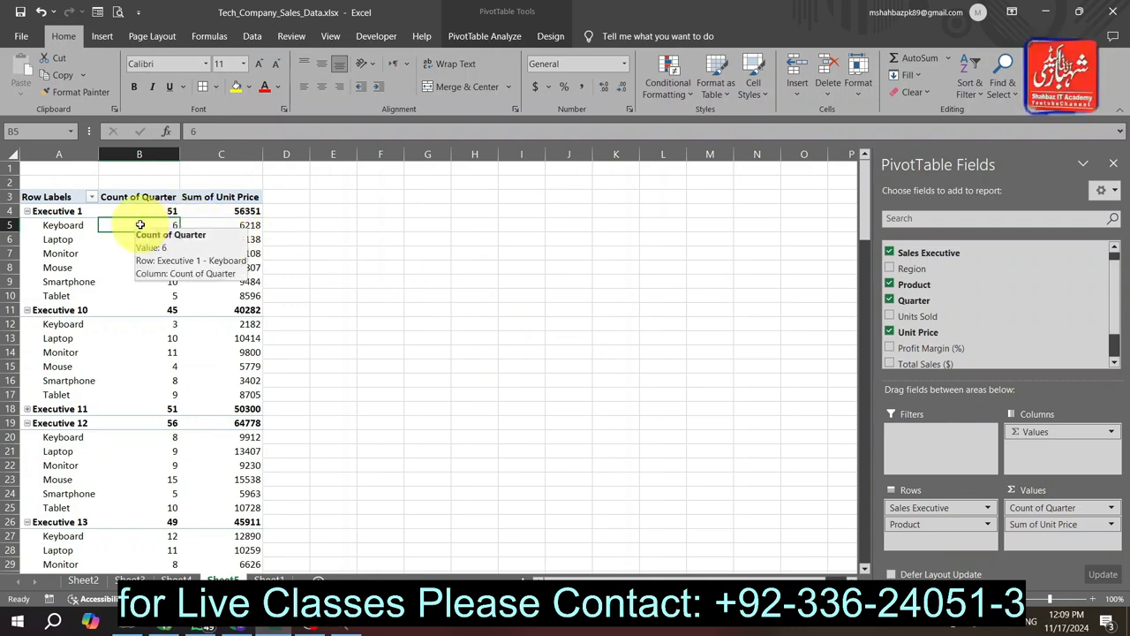
# Compare Executive 1's Keyboard figures and examine the Count of Quarter column for the first few products, finishing on the Keyboard count
pyautogui.click(209, 226)
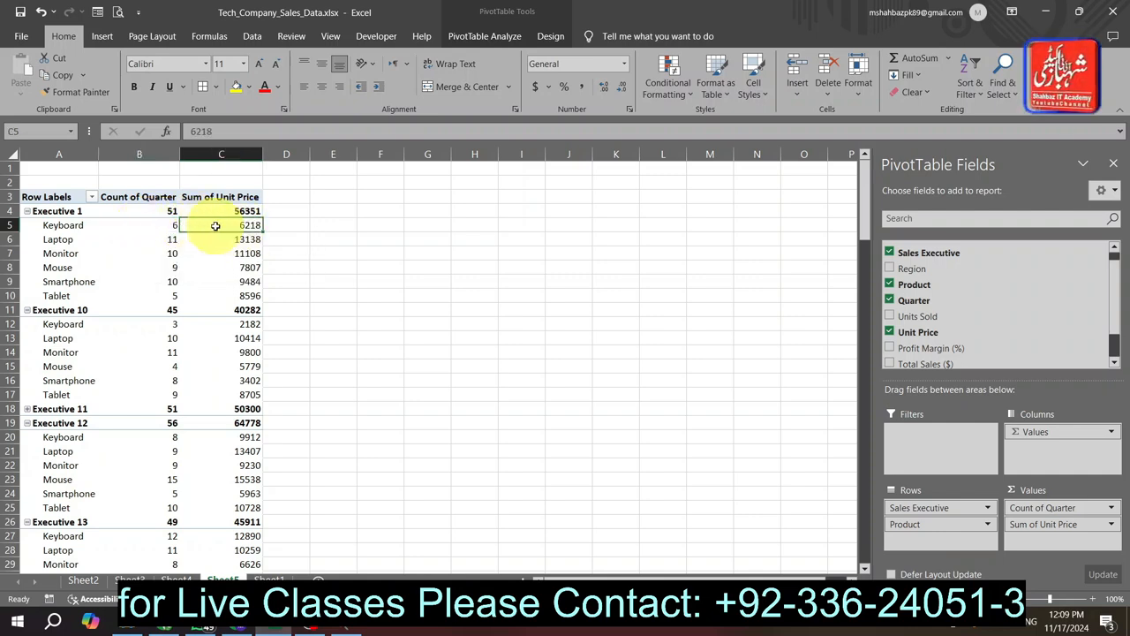
pyautogui.moveTo(216, 226)
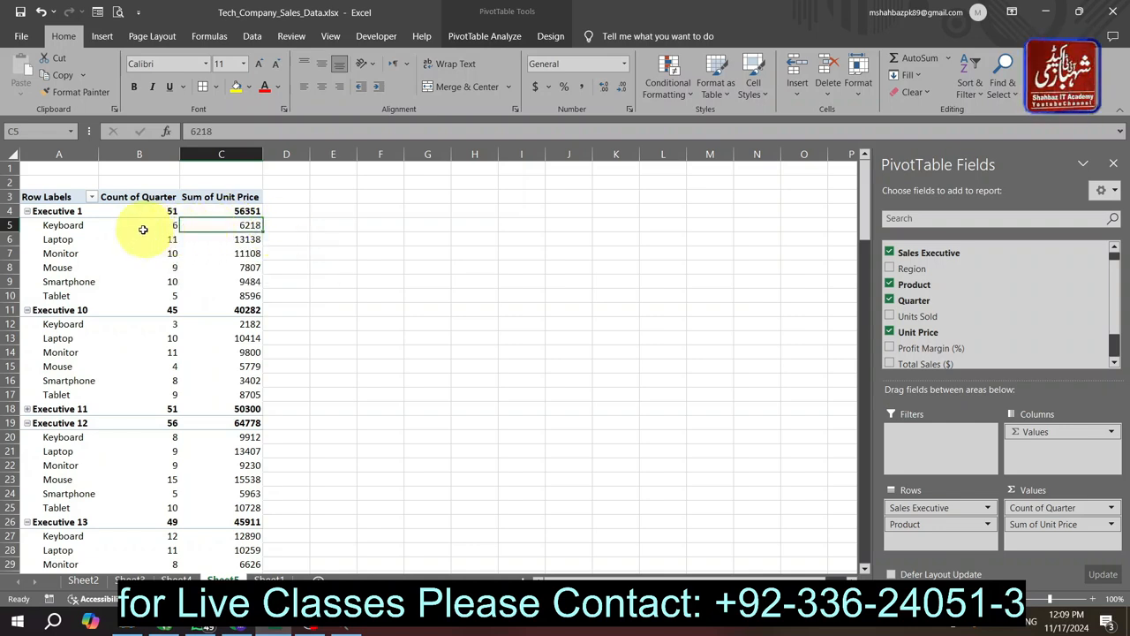
pyautogui.moveTo(128, 232)
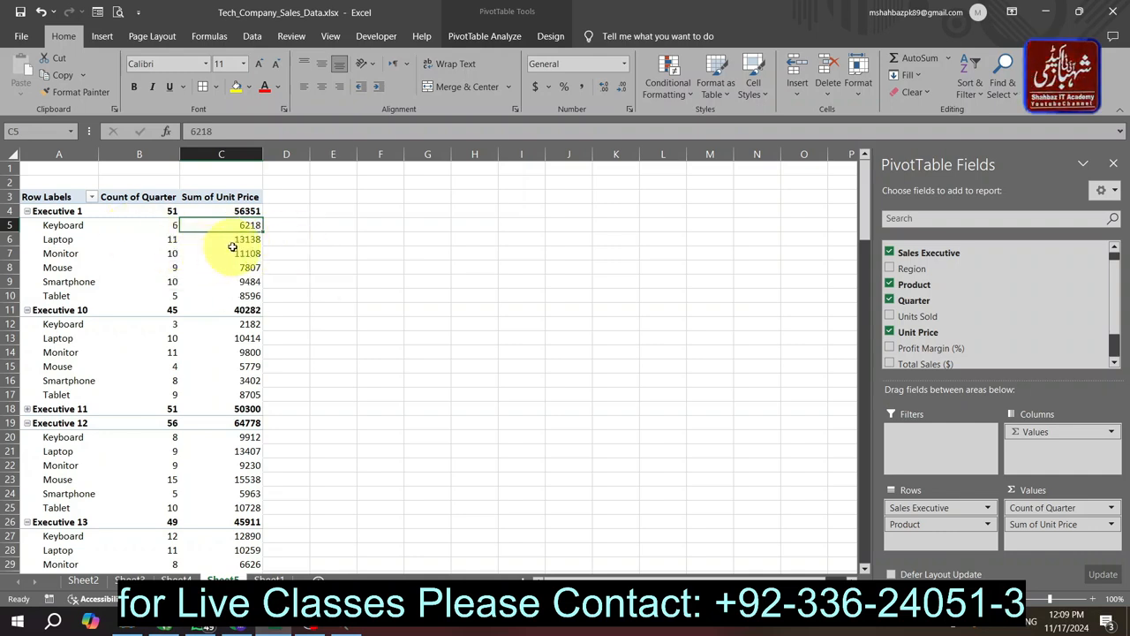
pyautogui.click(153, 208)
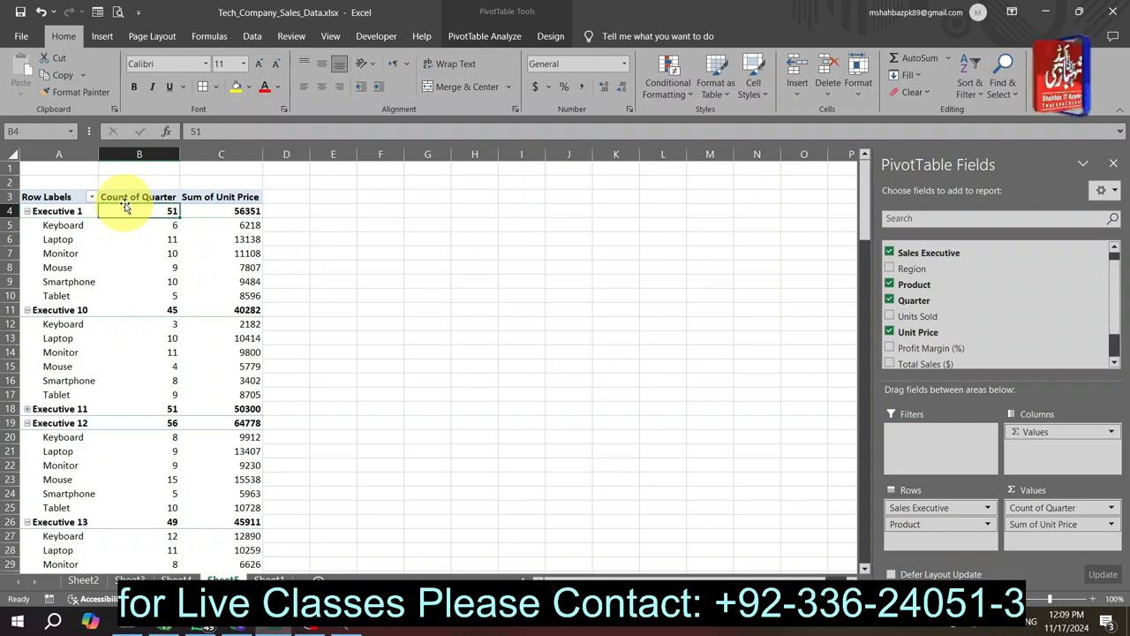
pyautogui.scroll(1, 109, 184)
pyautogui.scroll(2, 109, 184)
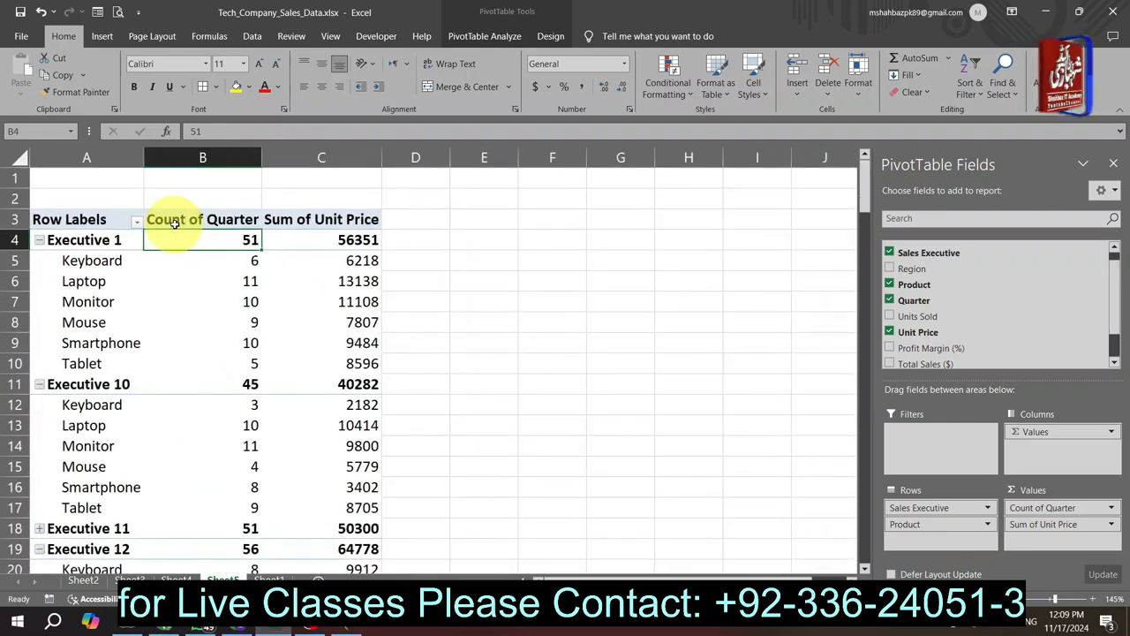
pyautogui.click(203, 217)
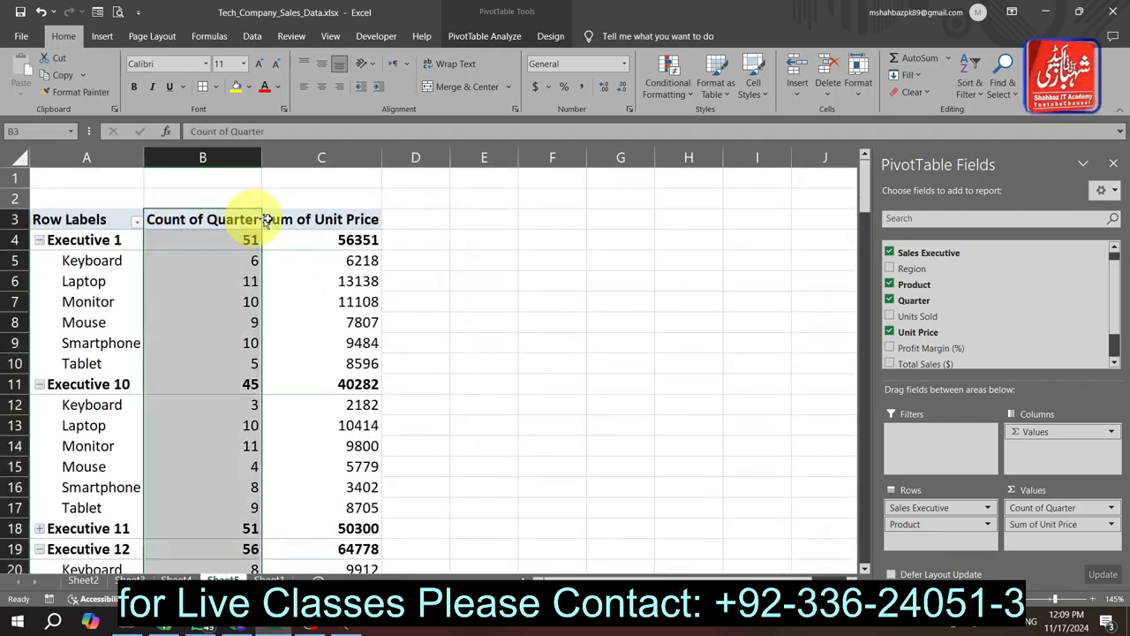
pyautogui.click(221, 241)
pyautogui.click(215, 257)
pyautogui.moveTo(215, 257); pyautogui.dragTo(214, 302)
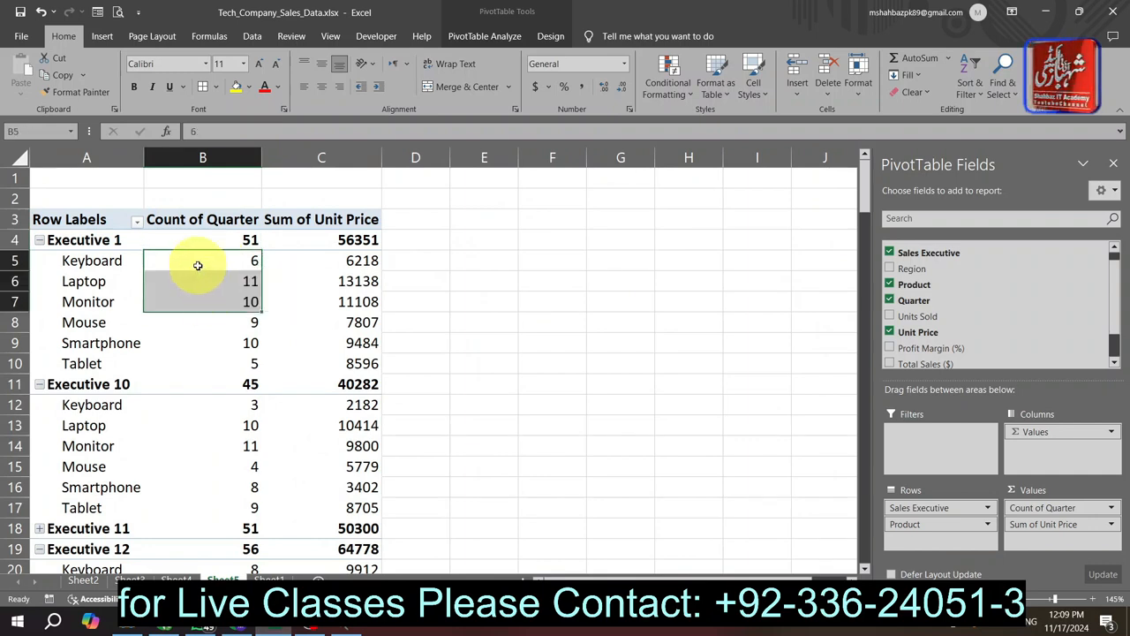
pyautogui.click(197, 265)
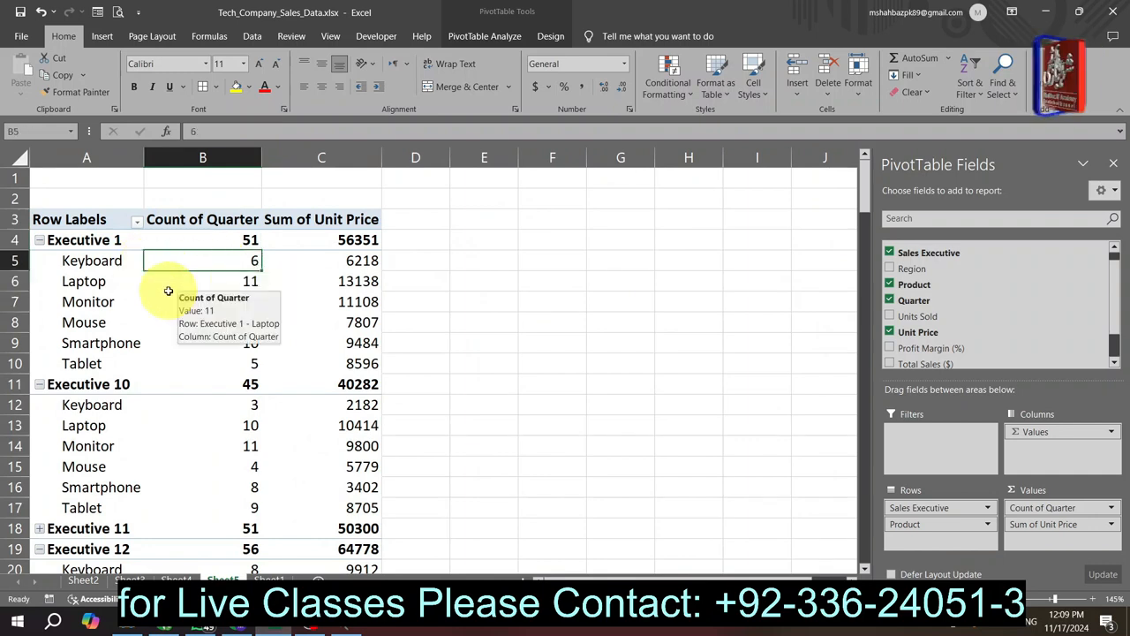
# Examine Executive 1's Sum of Unit Price figures from Keyboard to Tablet, finishing on the Laptop sum
pyautogui.click(291, 262)
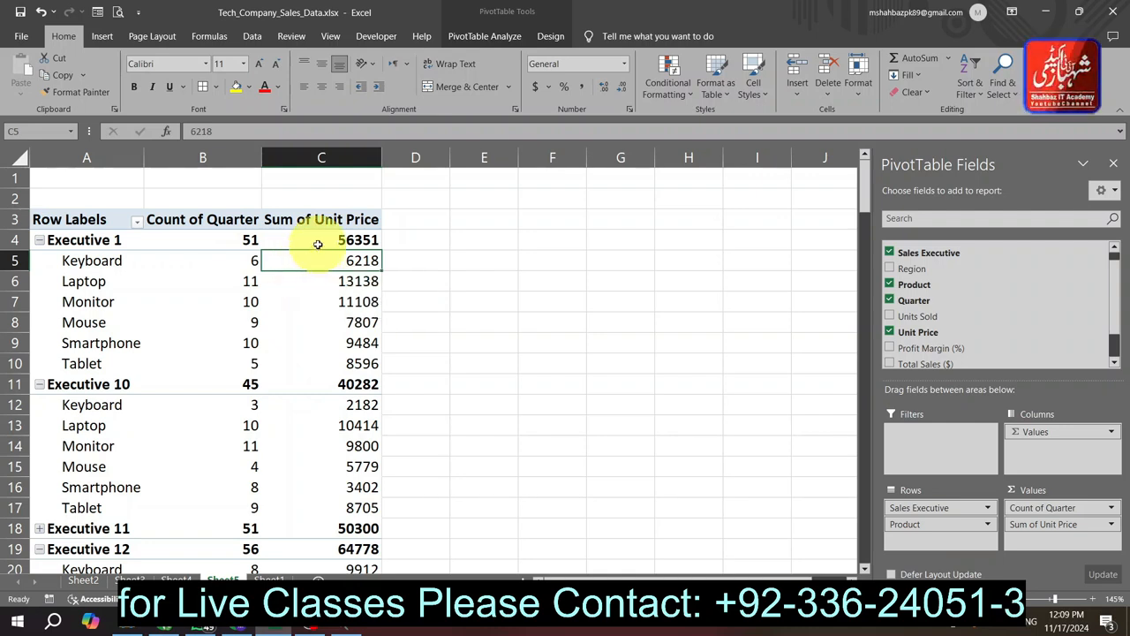
pyautogui.moveTo(303, 260); pyautogui.dragTo(303, 360)
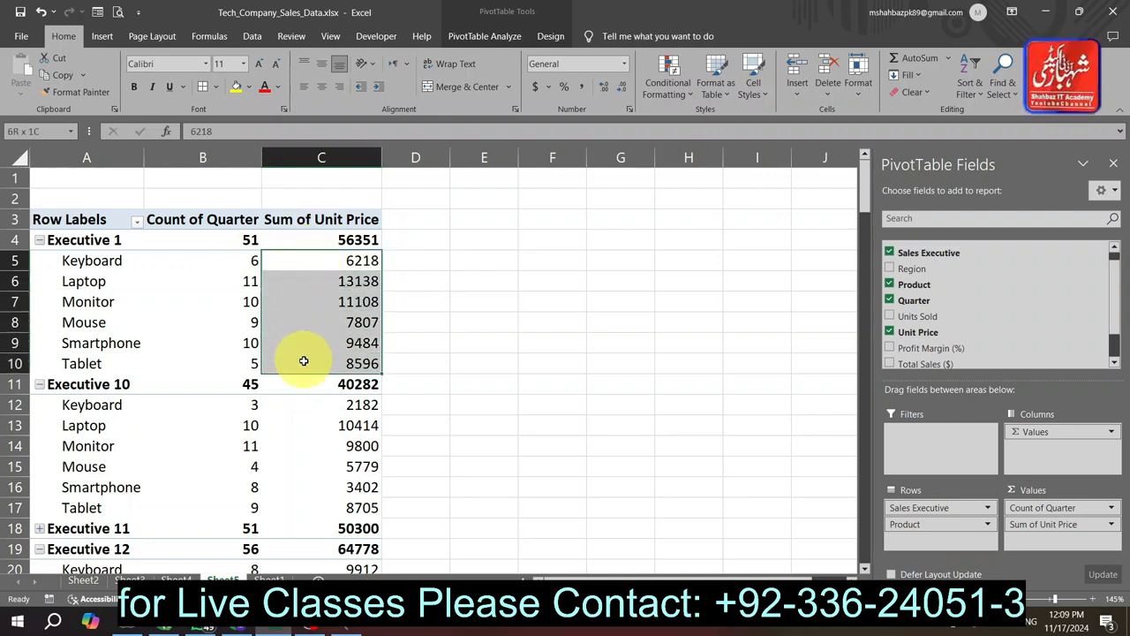
pyautogui.click(472, 281)
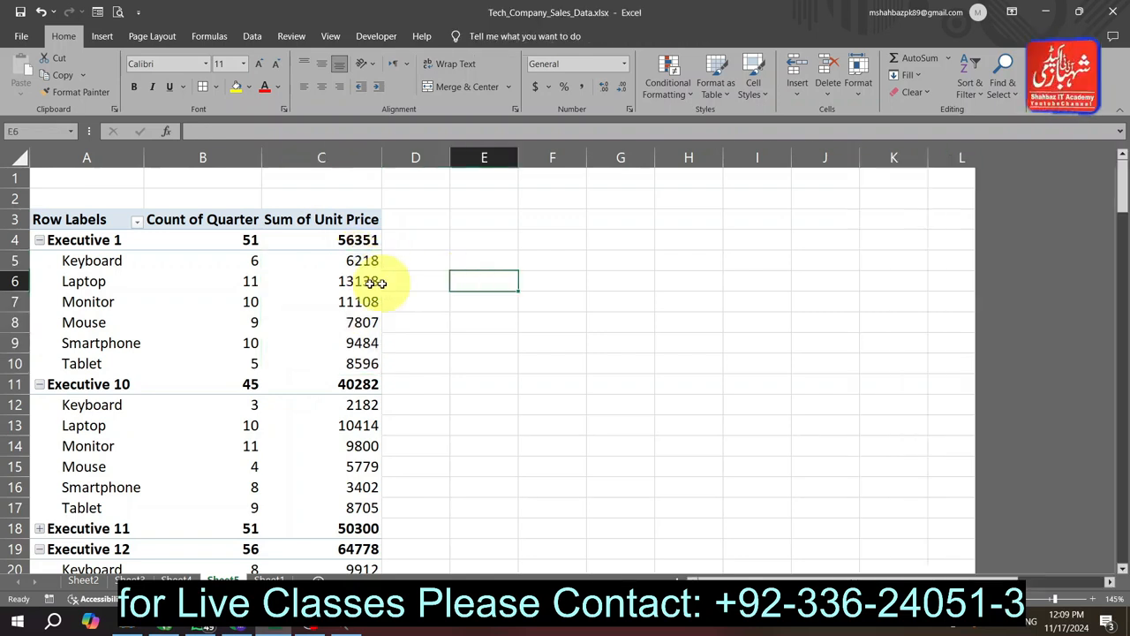
pyautogui.click(309, 280)
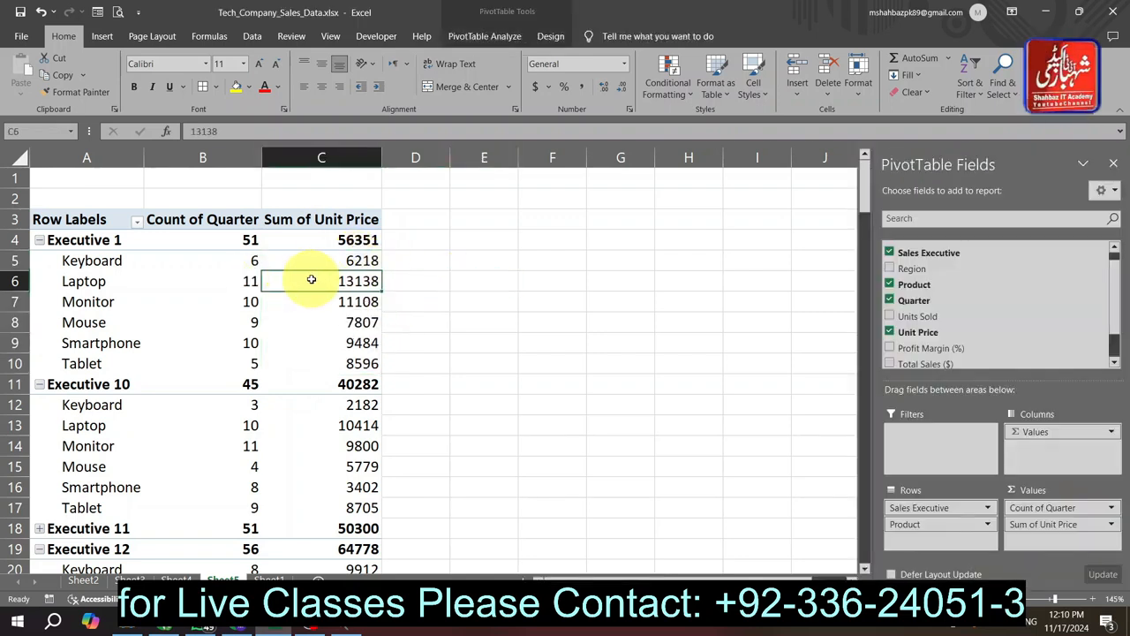
# Rename the Count of Quarter value field as "Qty SOld", keeping Count as its summary calculation
pyautogui.doubleClick(222, 222)
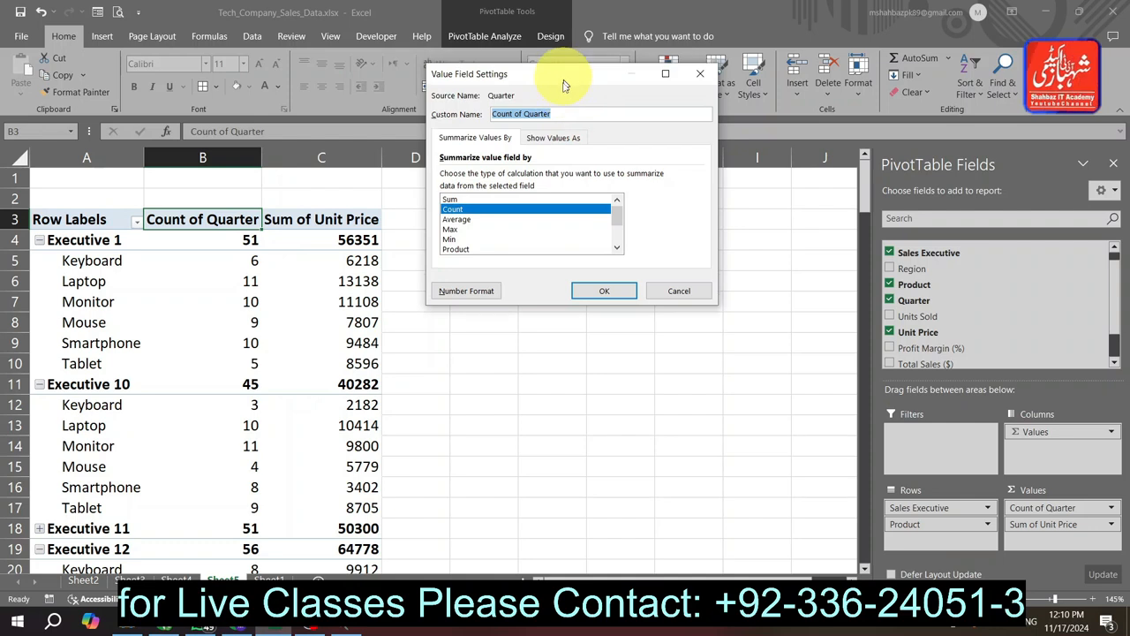
pyautogui.moveTo(563, 70); pyautogui.dragTo(537, 132)
pyautogui.click(541, 171)
pyautogui.moveTo(530, 172); pyautogui.dragTo(428, 172)
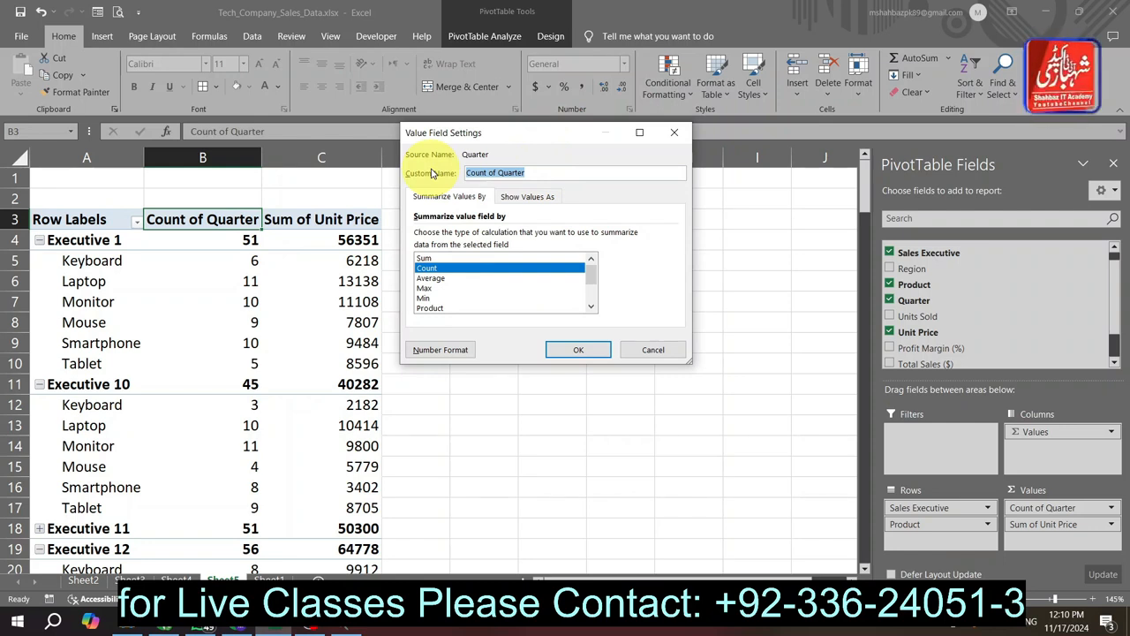
pyautogui.write('Qty So')
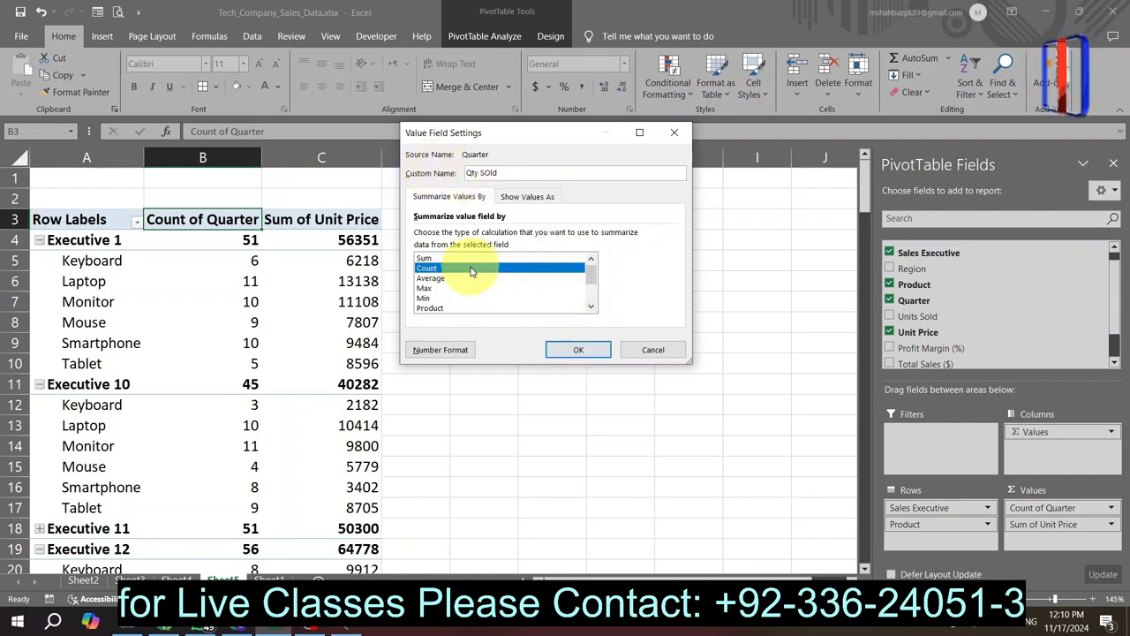
pyautogui.click(575, 355)
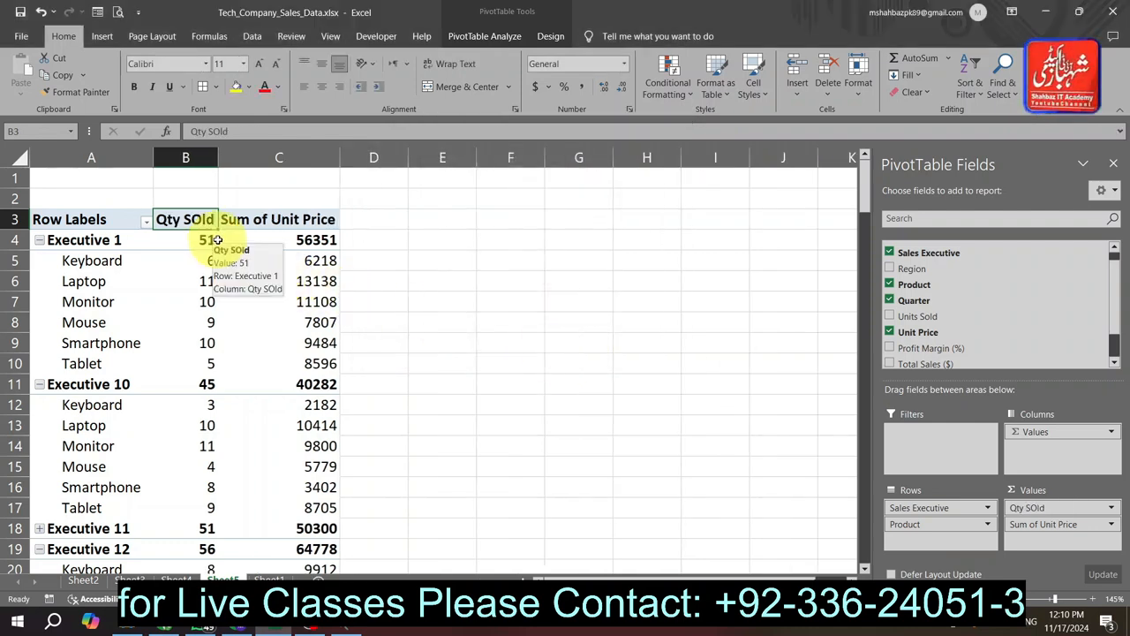
# Try to rename the Sum of Unit Price heading as "Unit Price" directly in its cell
pyautogui.click(281, 225)
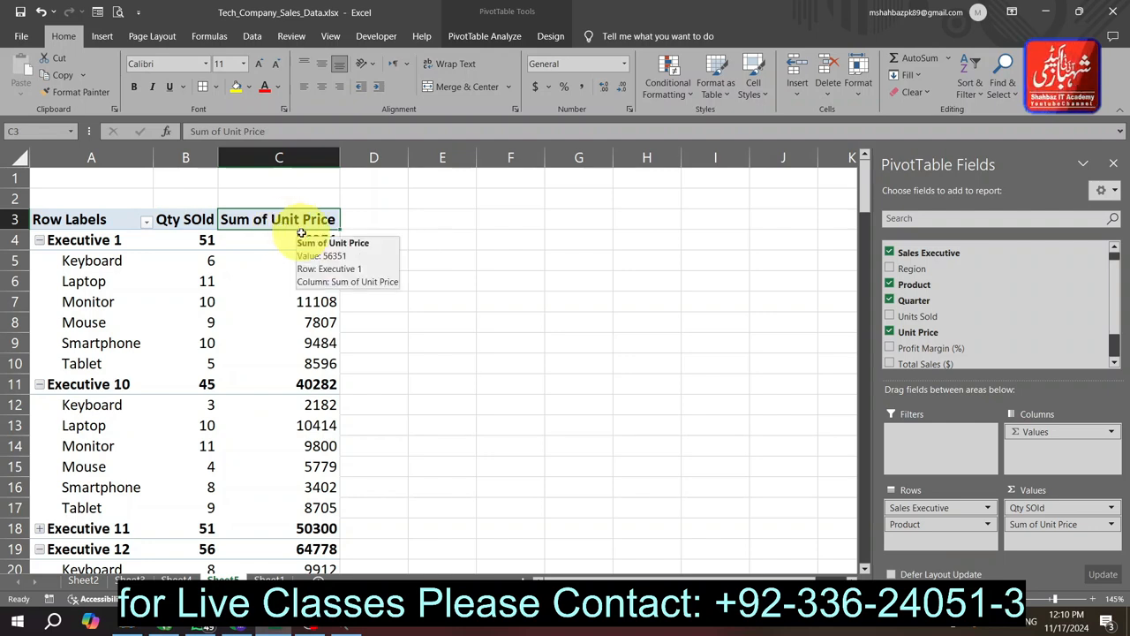
pyautogui.press('F2')
pyautogui.press('Escape')
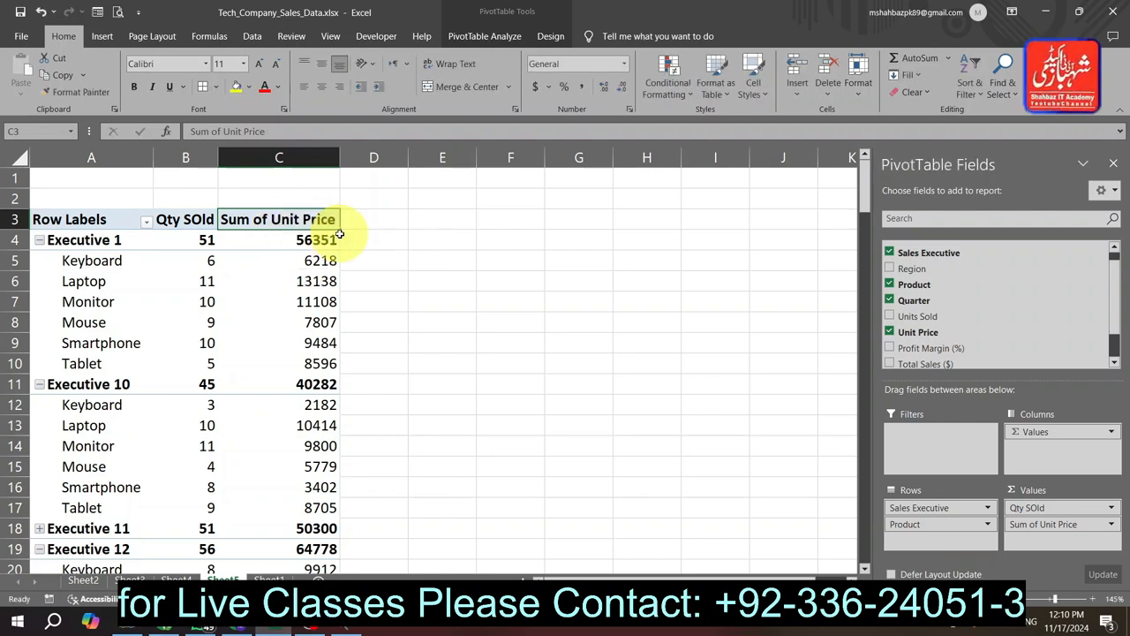
pyautogui.press('F2')
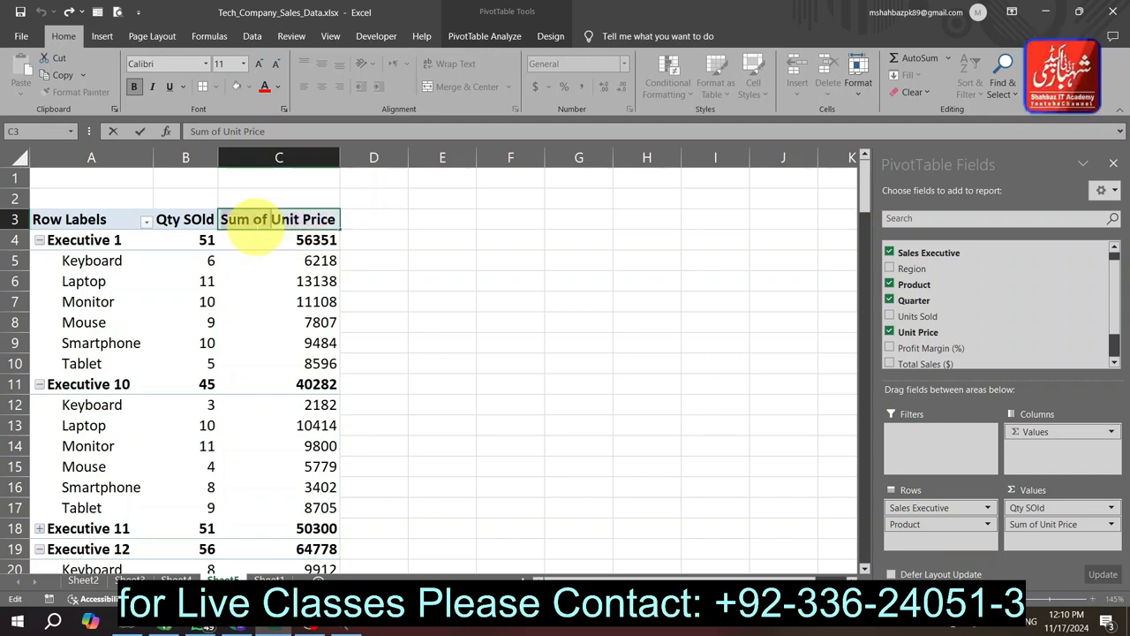
pyautogui.press('BackSpace')
pyautogui.press('BackSpace')
pyautogui.press('BackSpace')
pyautogui.press('BackSpace')
pyautogui.press('BackSpace')
pyautogui.press('BackSpace')
pyautogui.press('BackSpace')
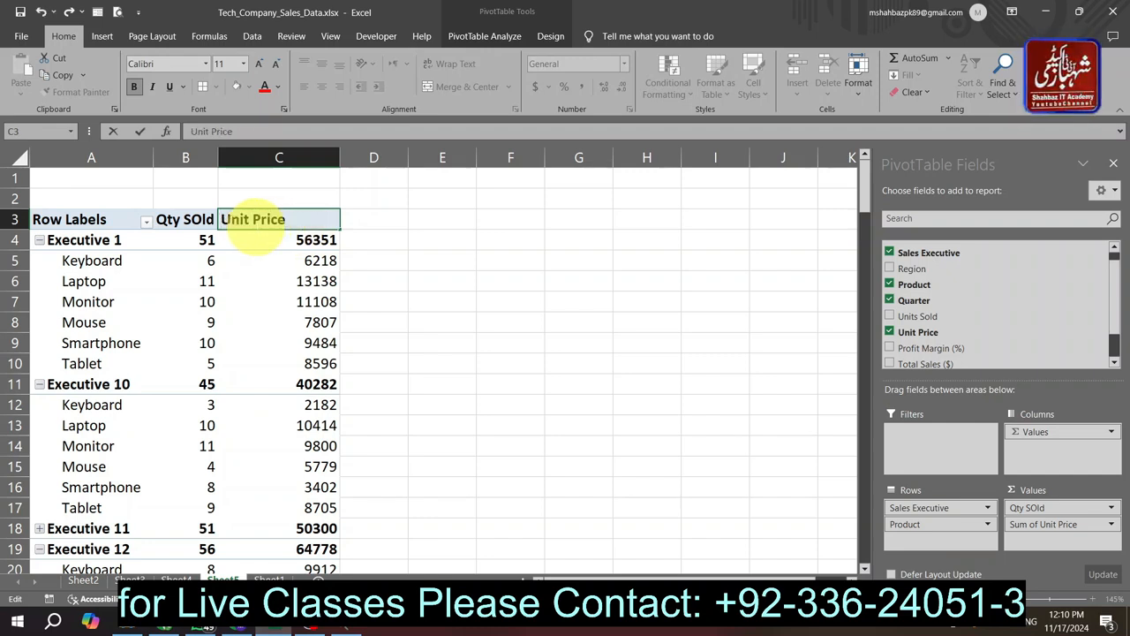
pyautogui.press('Return')
pyautogui.press('Return')
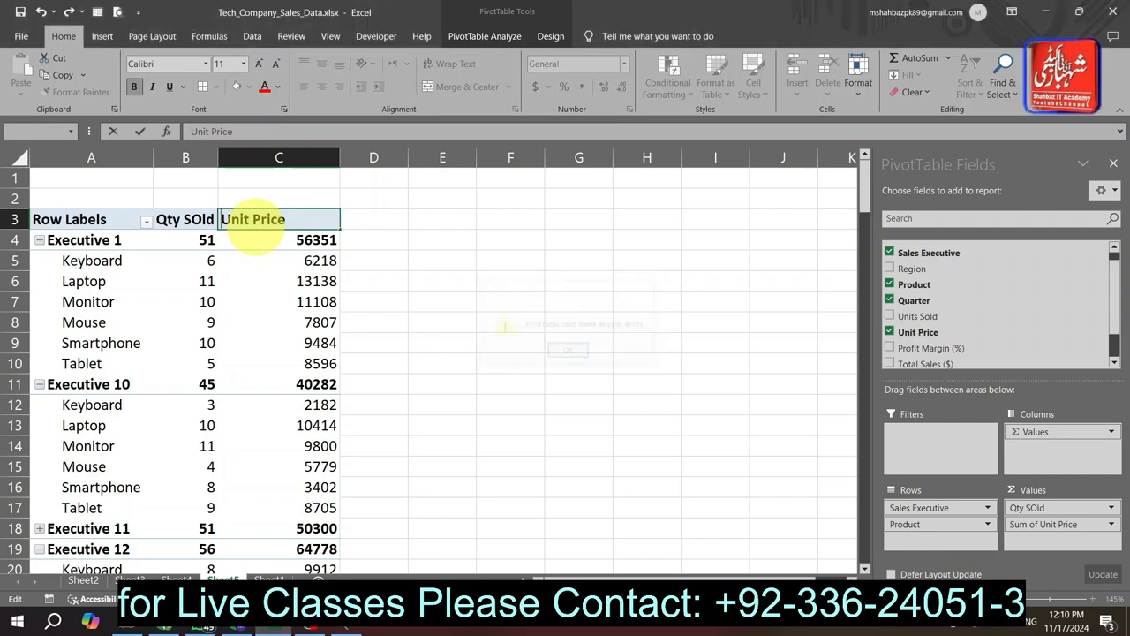
pyautogui.press('Return')
pyautogui.press('Return')
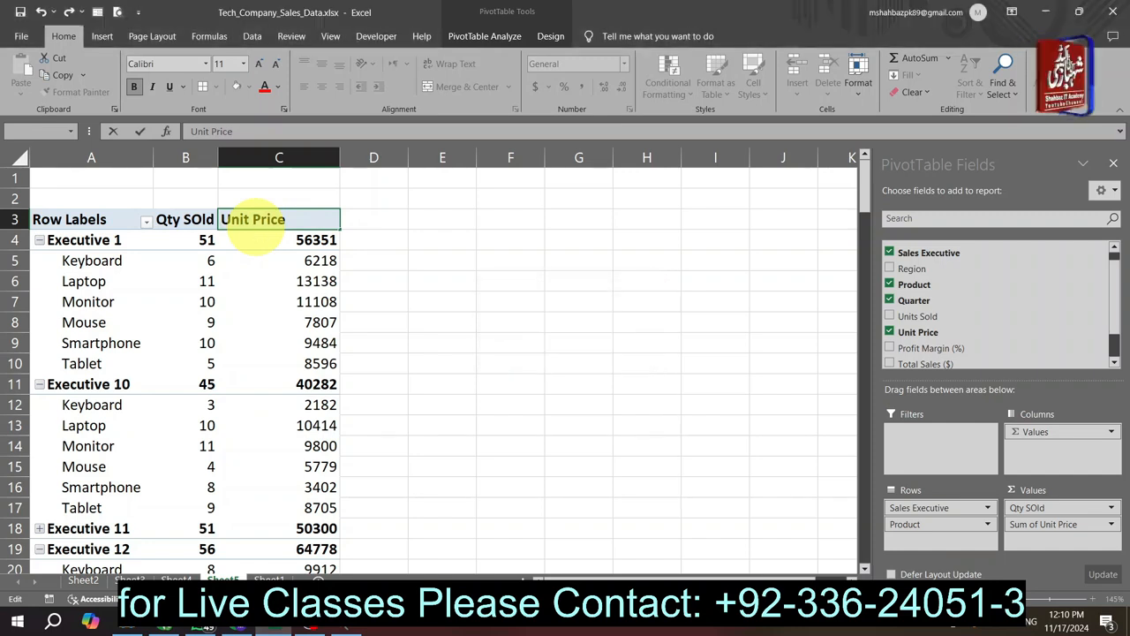
pyautogui.press('Return')
pyautogui.press('Return')
pyautogui.press('Escape')
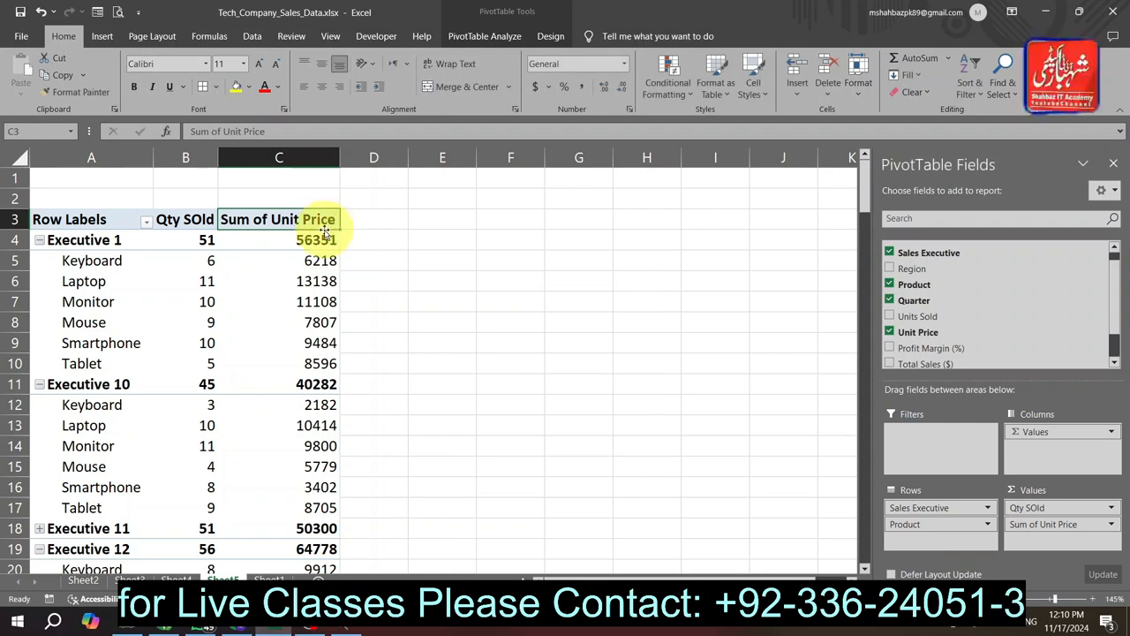
# Rename the Sum of Unit Price value field as "Ttal Unit Price", keeping Sum as its summary calculation
pyautogui.doubleClick(310, 221)
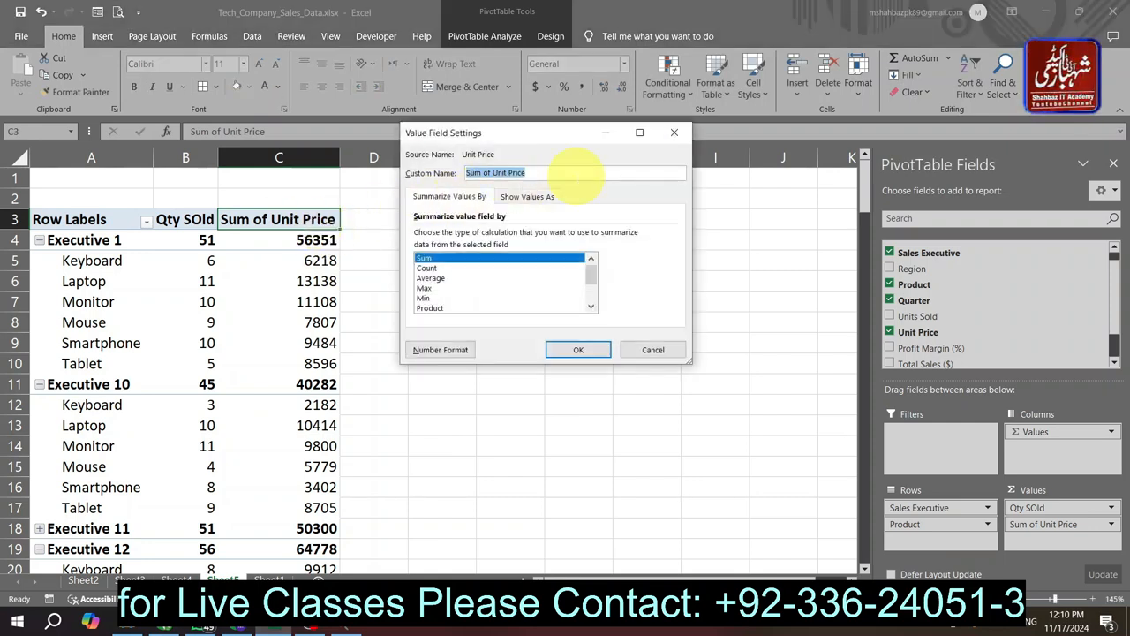
pyautogui.write('Un')
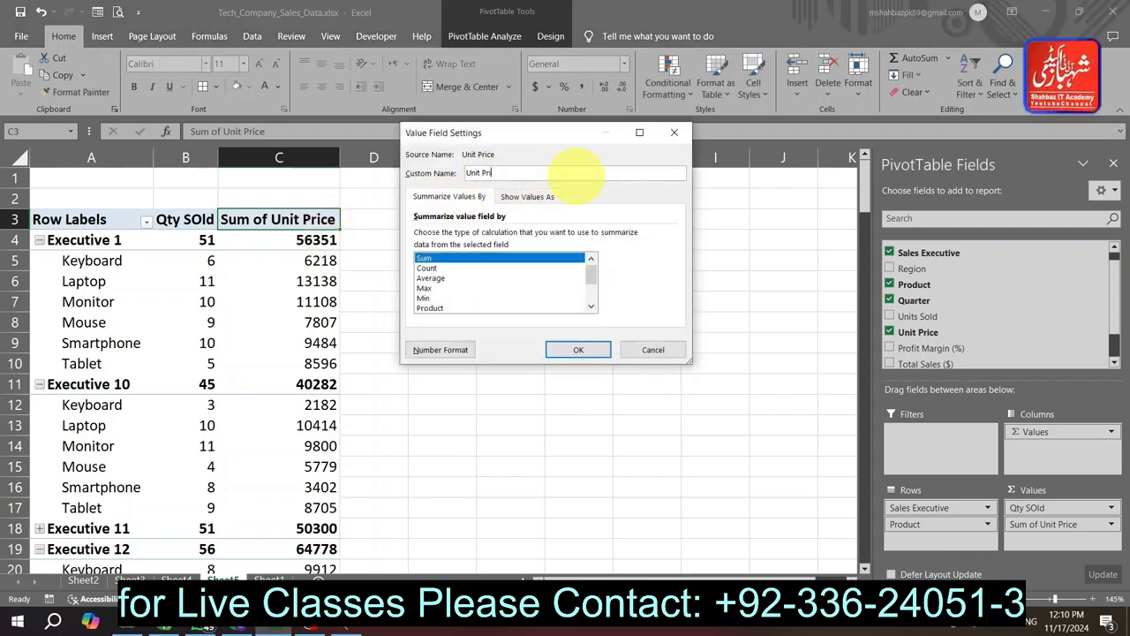
pyautogui.click(575, 349)
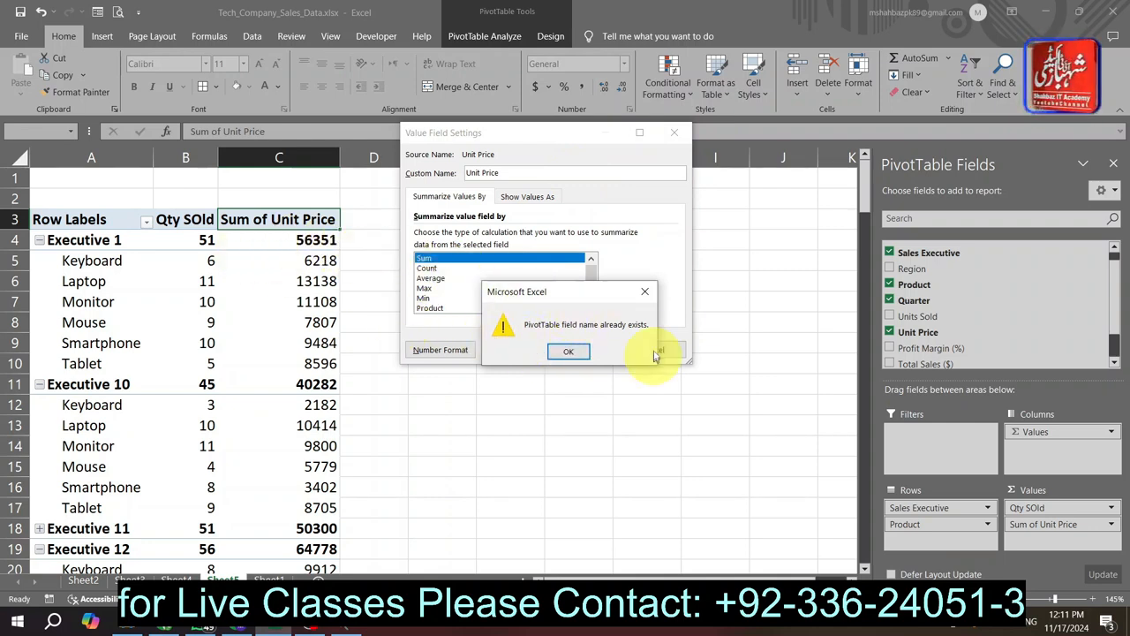
pyautogui.click(645, 293)
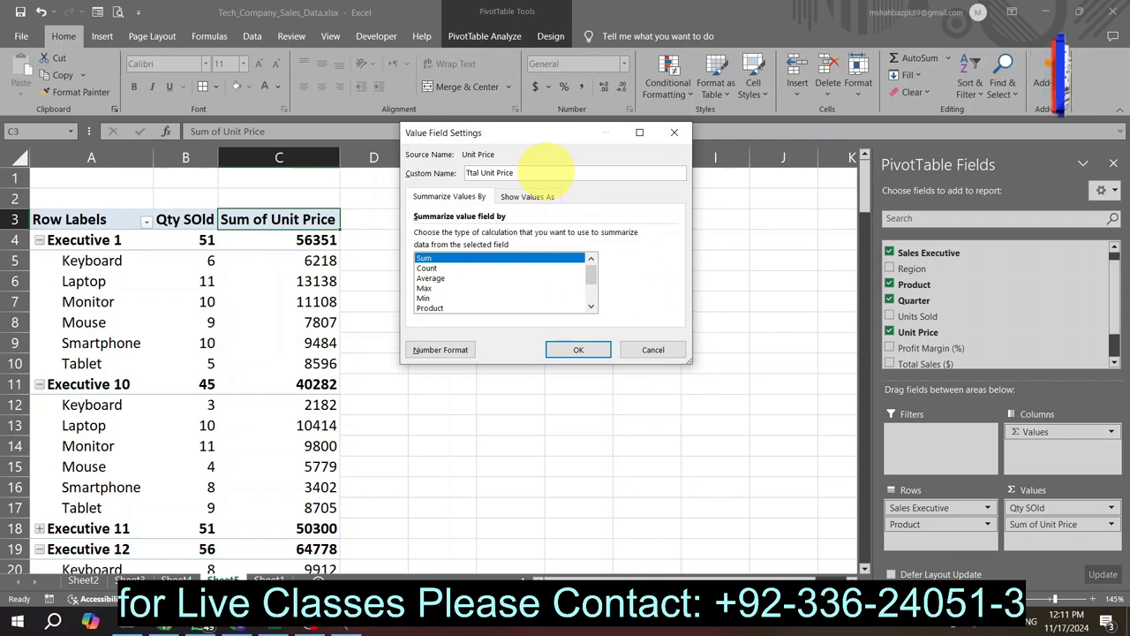
pyautogui.click(583, 349)
pyautogui.click(488, 280)
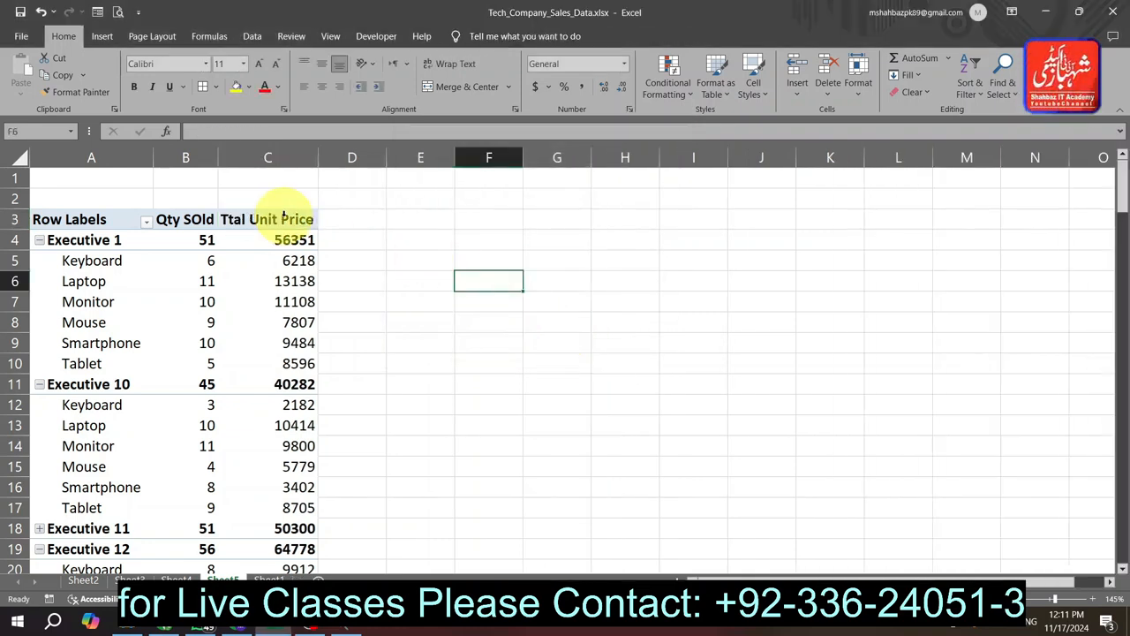
# Examine the Ttal Unit Price column and compare Executive 1's Keyboard quantity with its unit price total
pyautogui.click(283, 216)
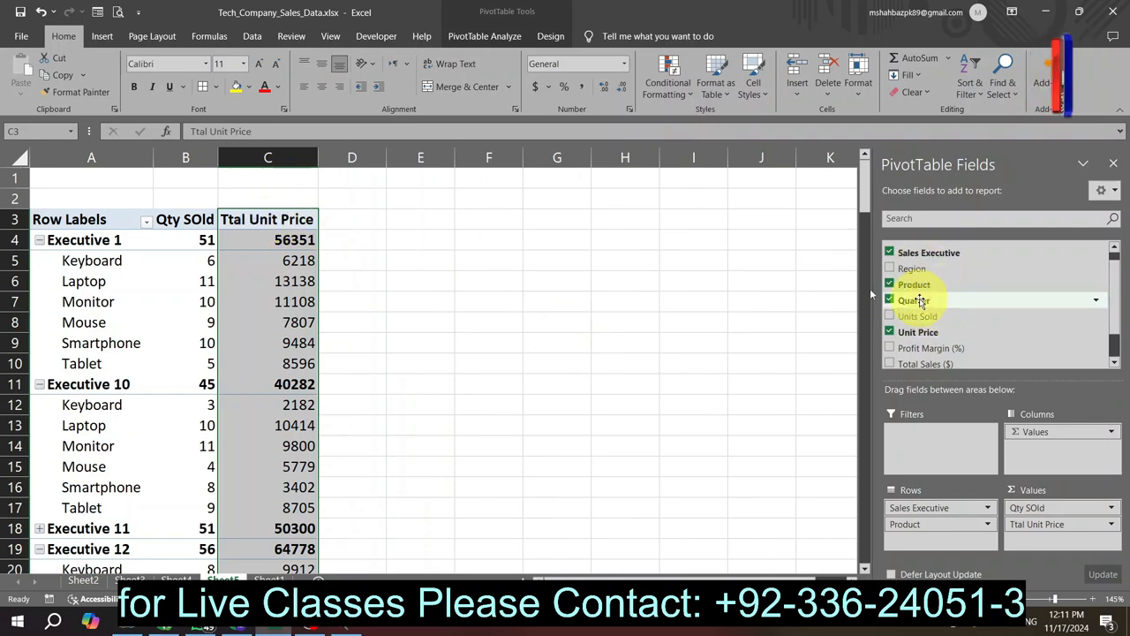
pyautogui.click(515, 277)
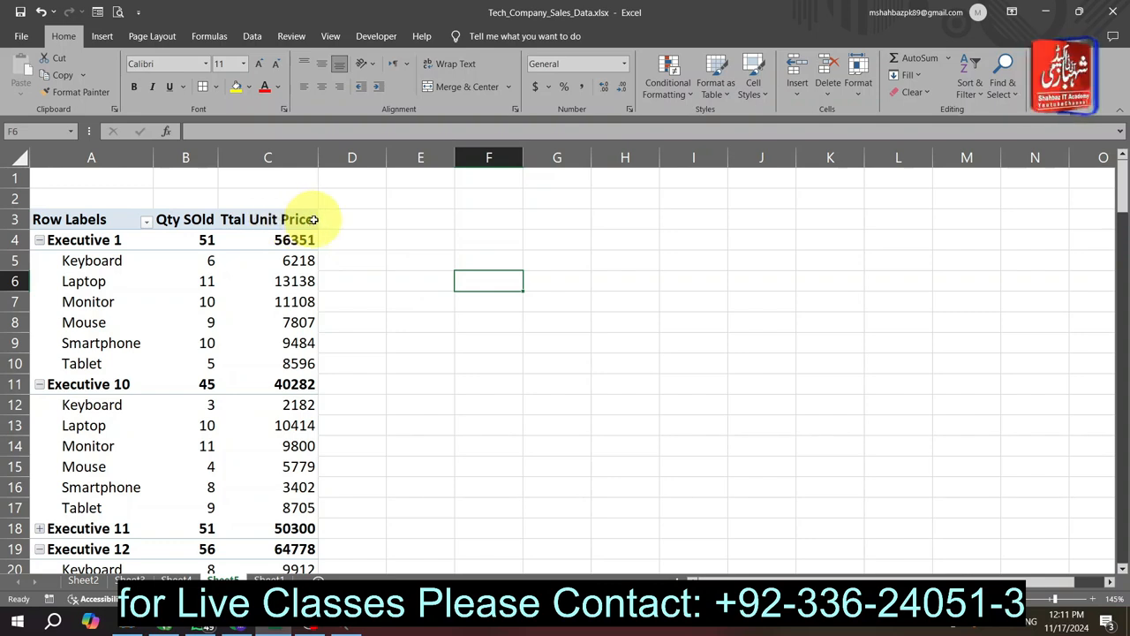
pyautogui.click(194, 258)
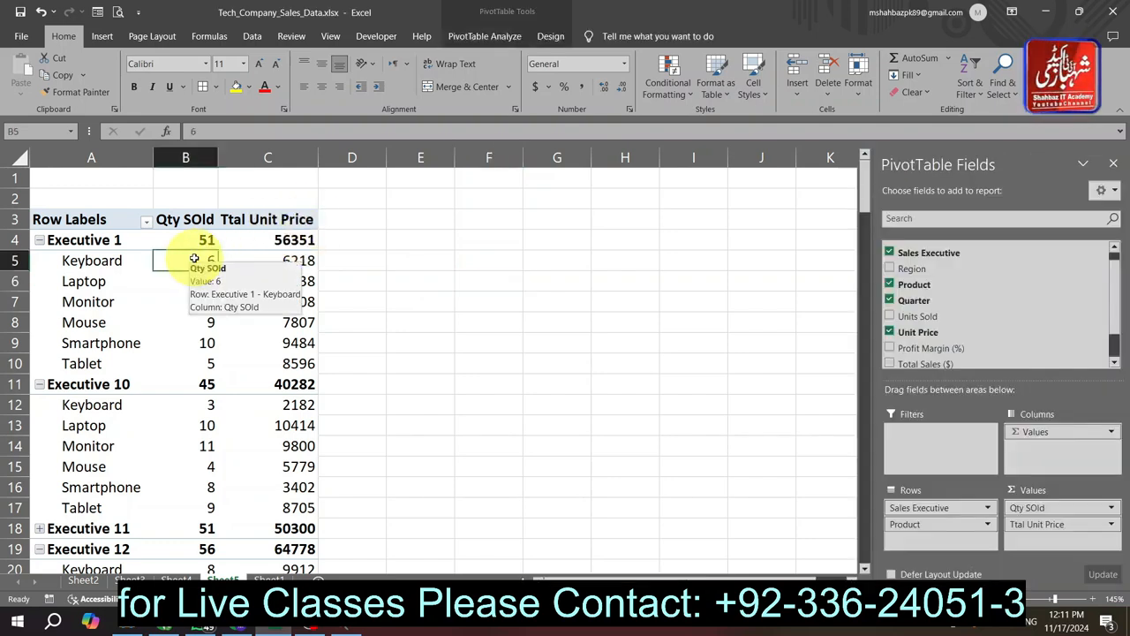
pyautogui.click(270, 258)
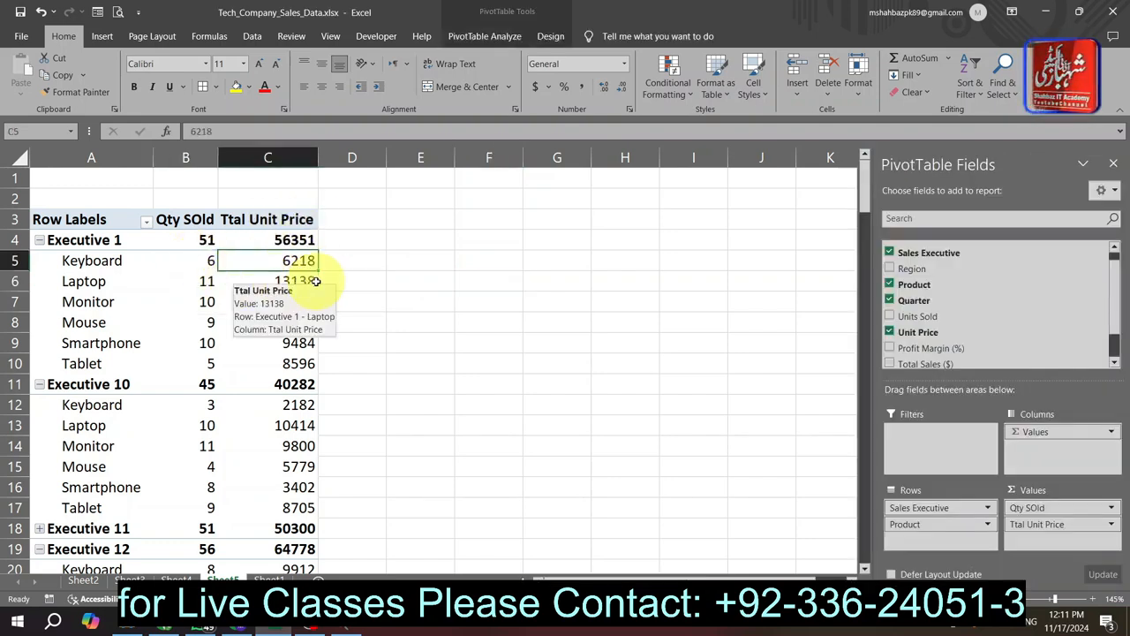
pyautogui.click(391, 279)
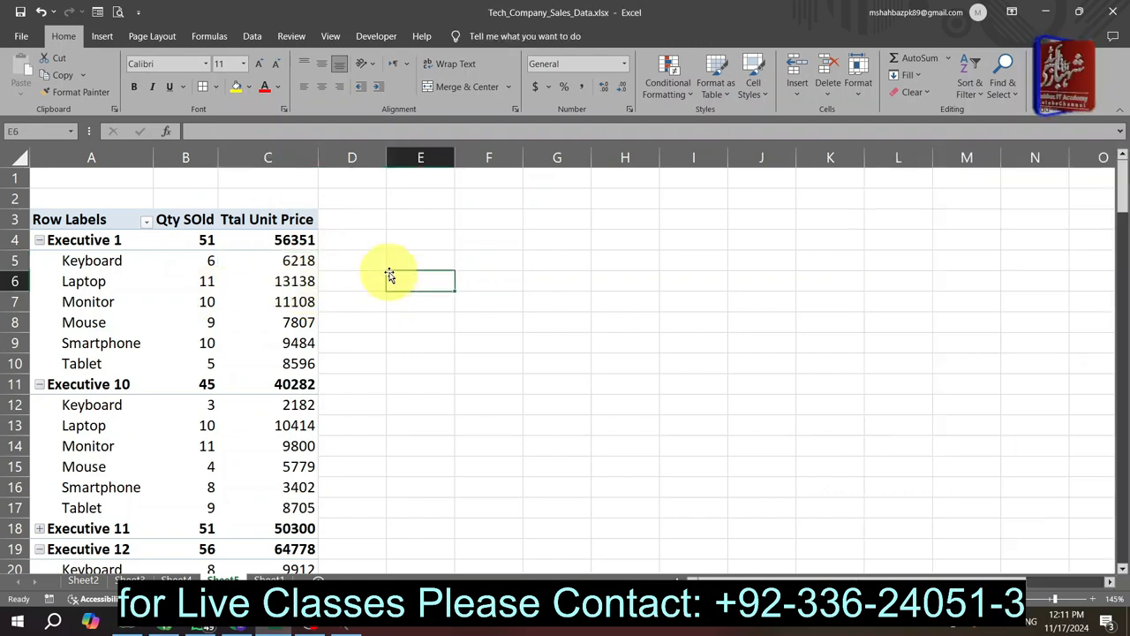
# Check the options available for the Values entry in the PivotTable's Columns area
pyautogui.click(310, 279)
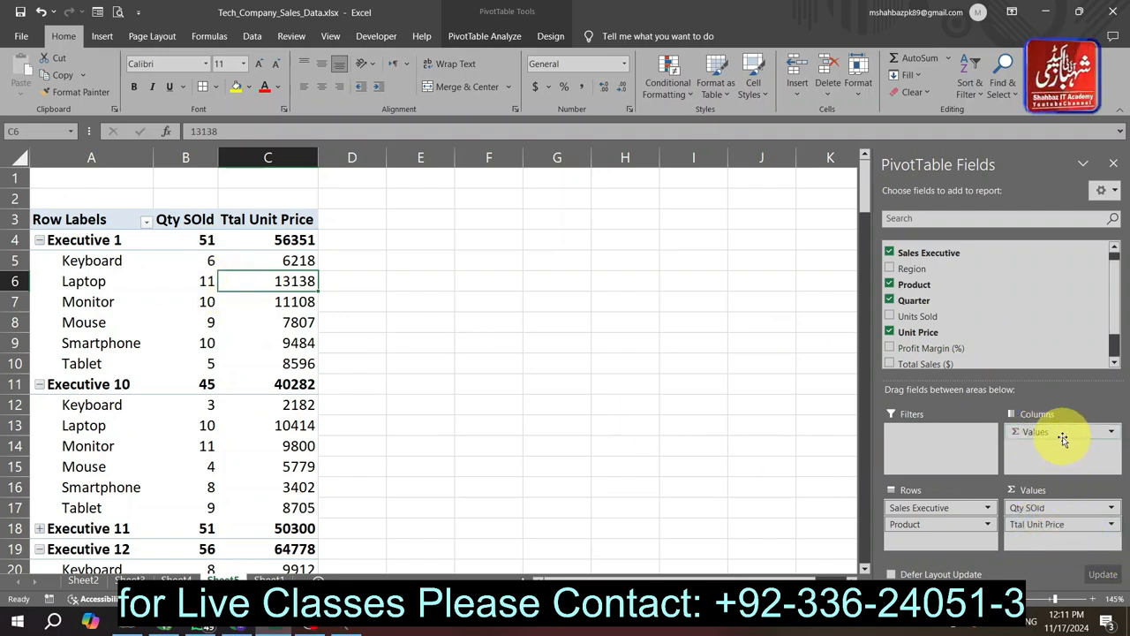
pyautogui.click(1112, 433)
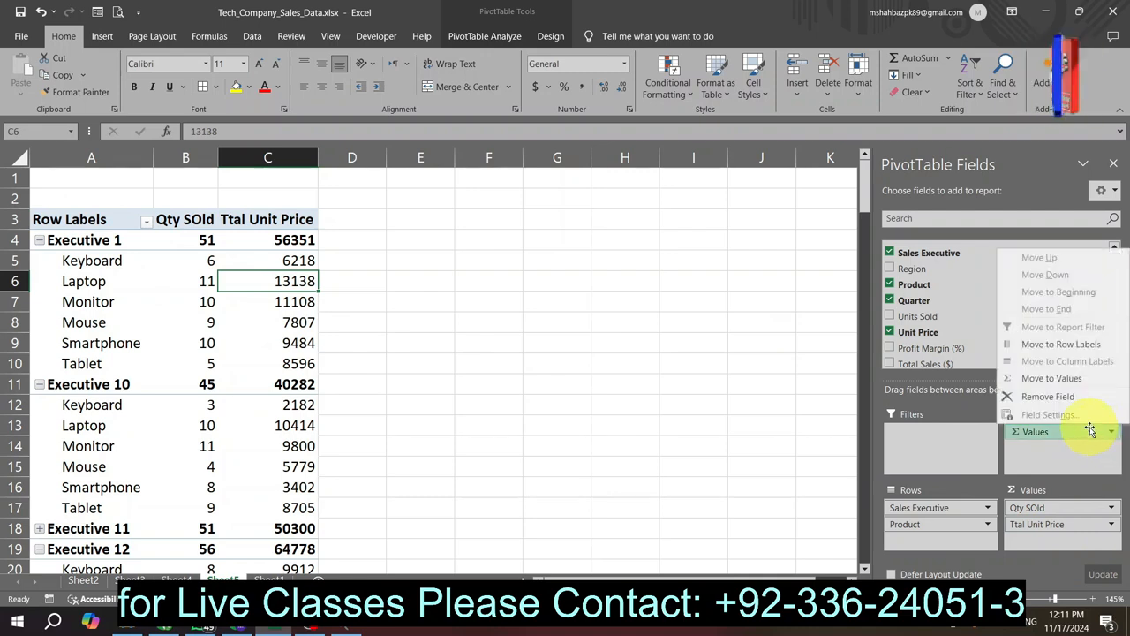
pyautogui.click(611, 343)
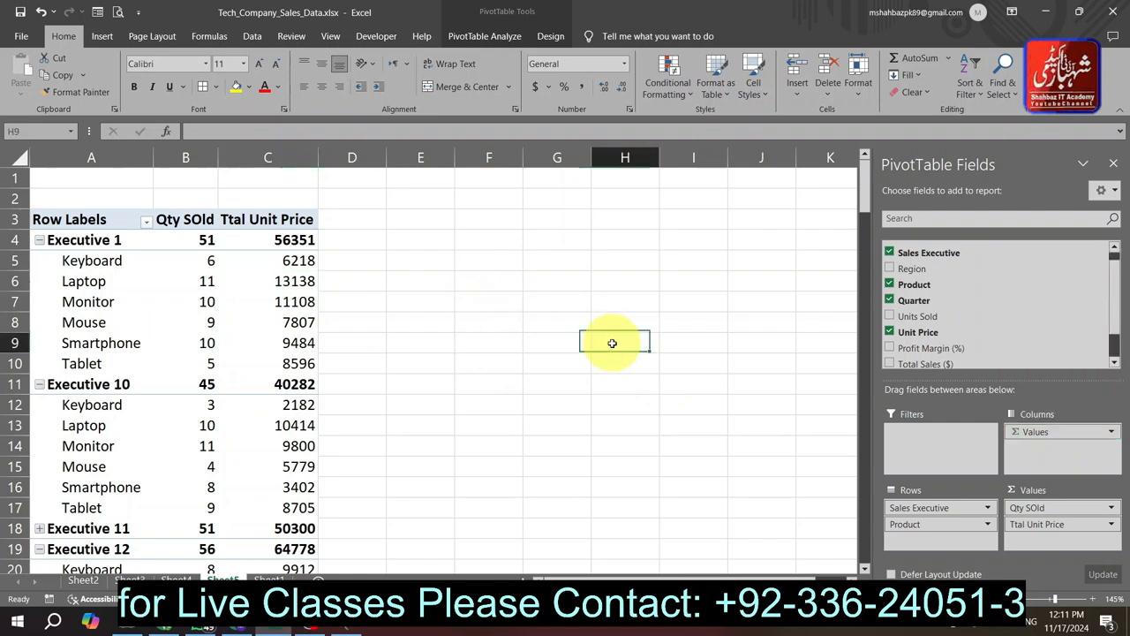
# Examine Executive 1's Monitor quantity and the row labels from the executive down to Laptop
pyautogui.click(187, 301)
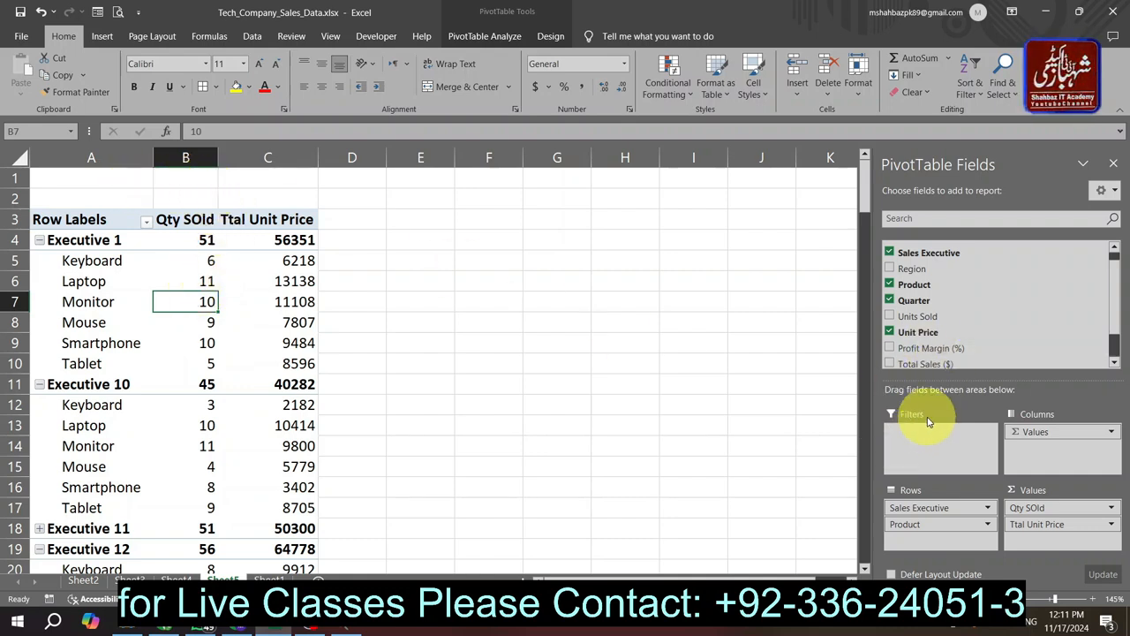
pyautogui.click(112, 257)
pyautogui.click(102, 246)
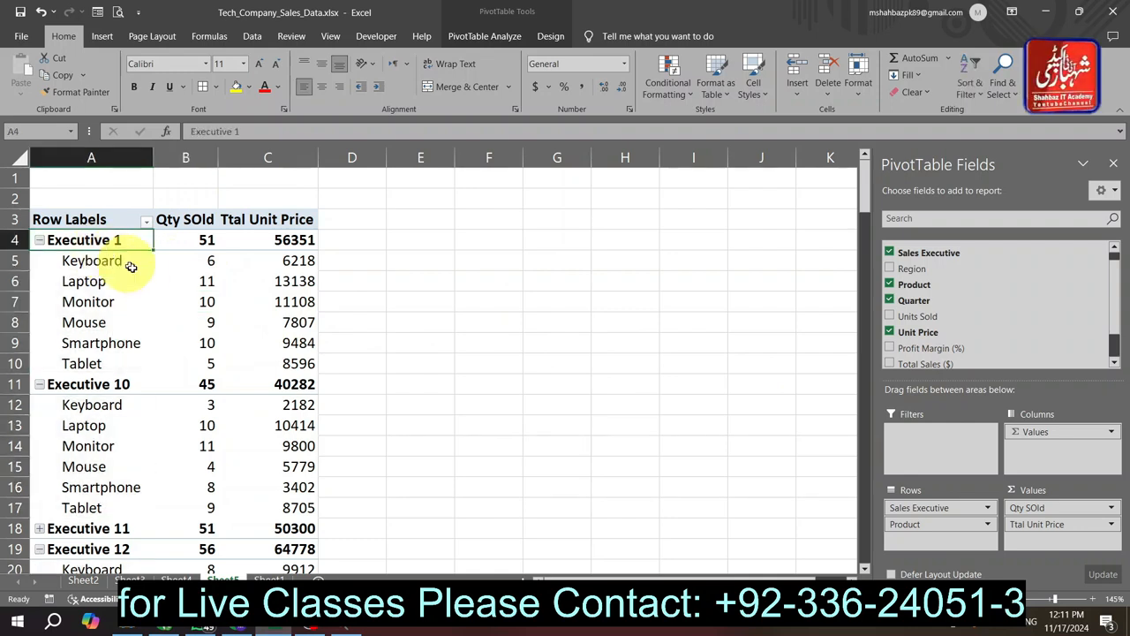
pyautogui.click(140, 274)
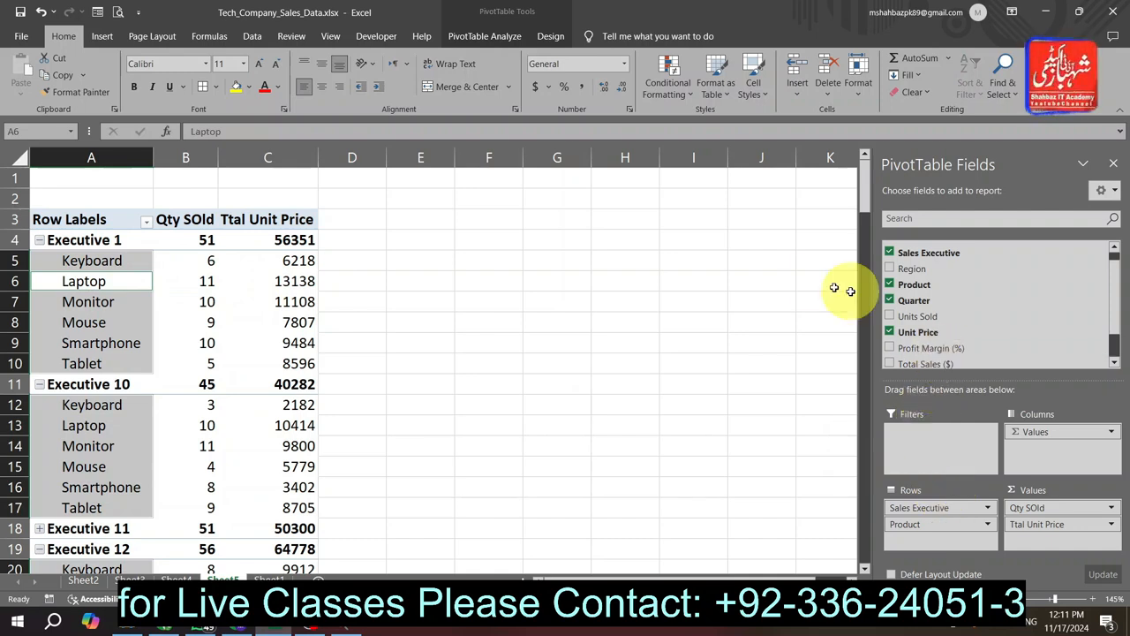
# Check Executive 1's Keyboard price total, review the source sales data on Sheet1, and return to the PivotTable on Sheet5
pyautogui.click(230, 268)
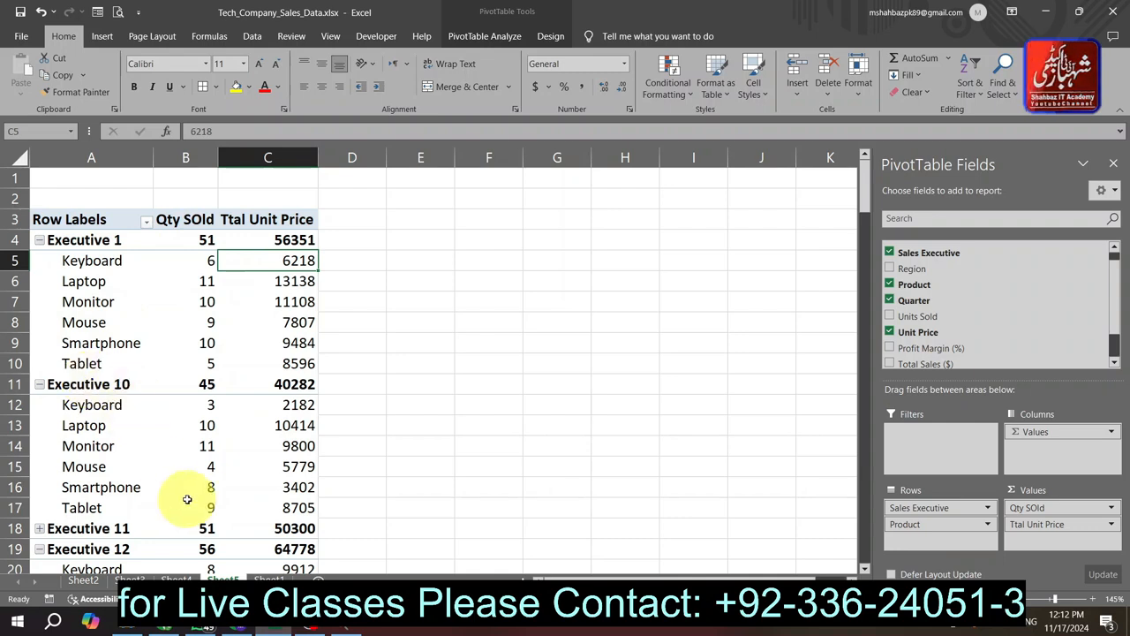
pyautogui.click(269, 578)
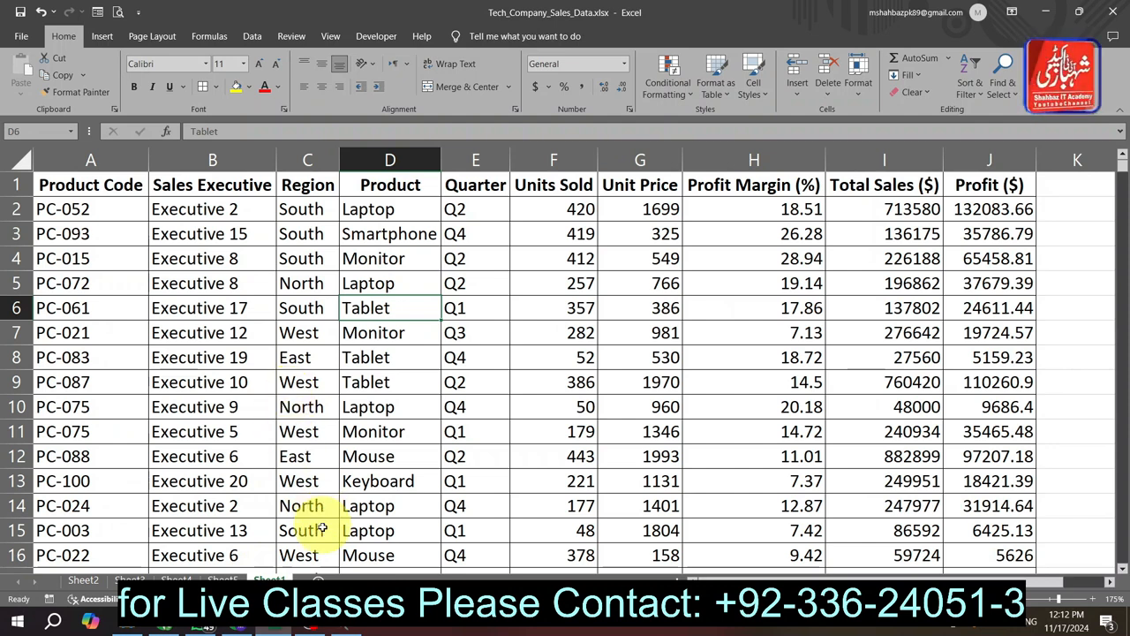
pyautogui.click(222, 579)
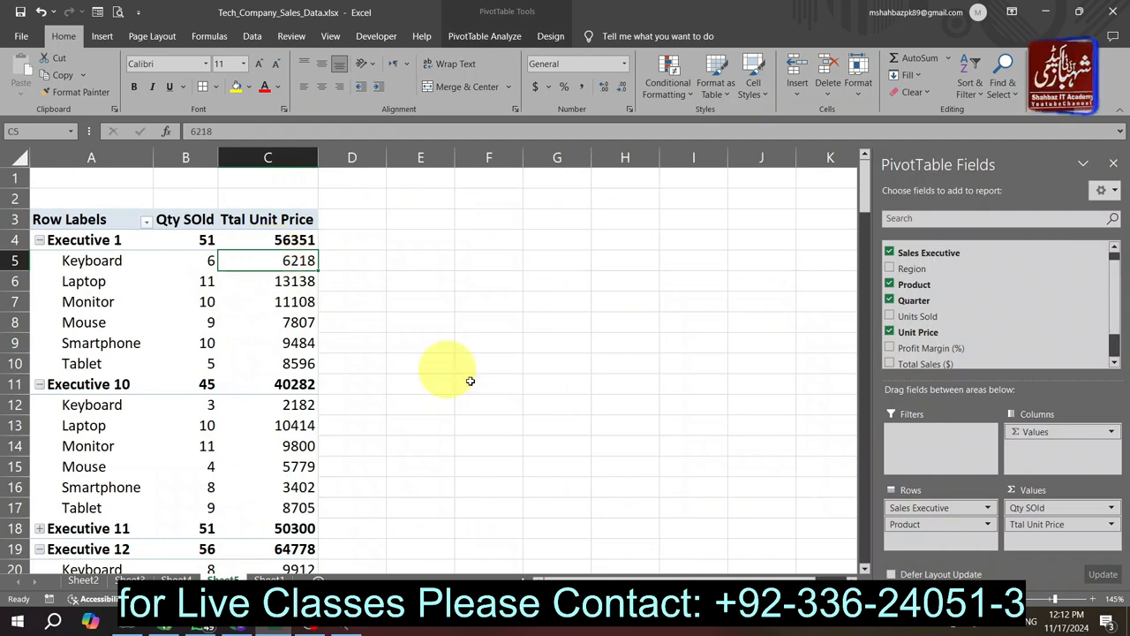
# Remove the Unit Price and Qty SOld fields from the PivotTable values, leaving only Sales Executive and Product as rows
pyautogui.click(890, 333)
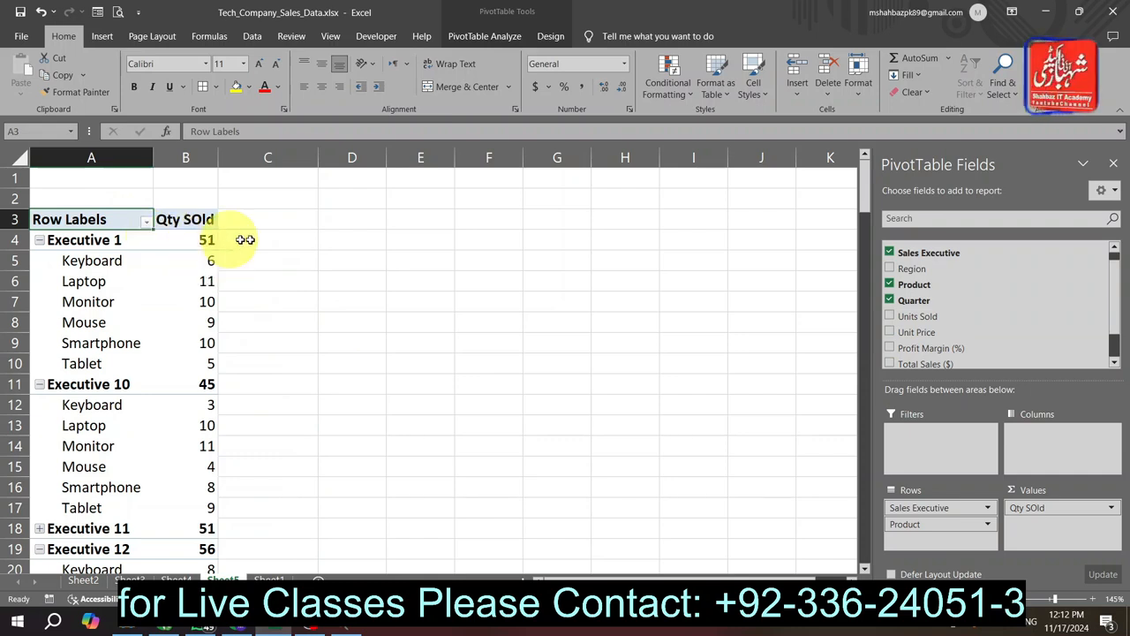
pyautogui.scroll(1, 893, 306)
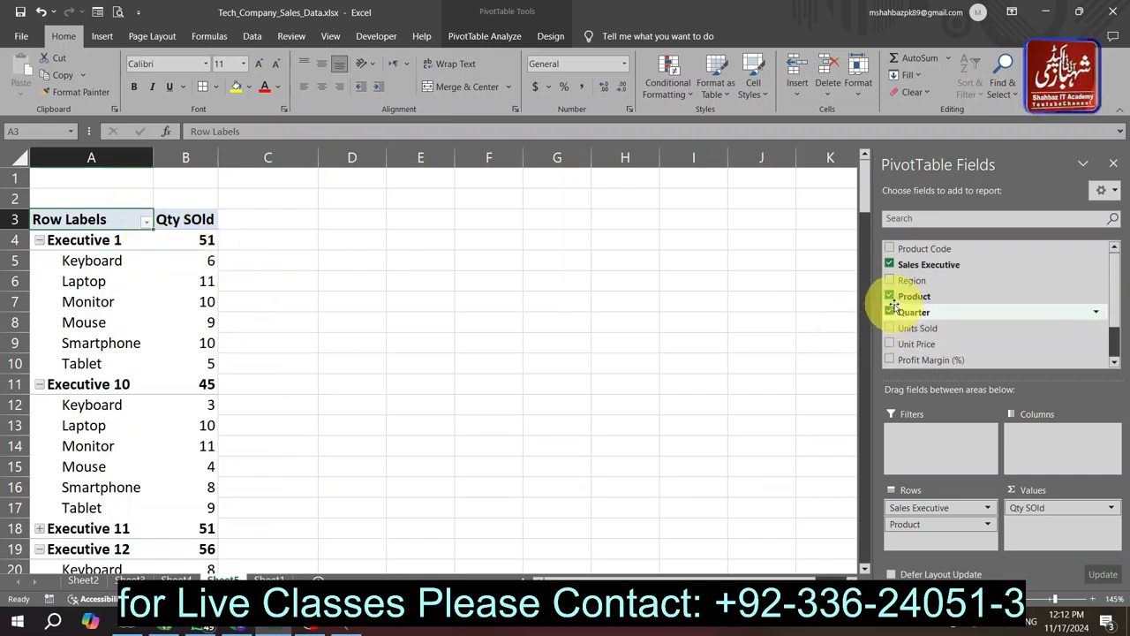
pyautogui.scroll(-2, 903, 326)
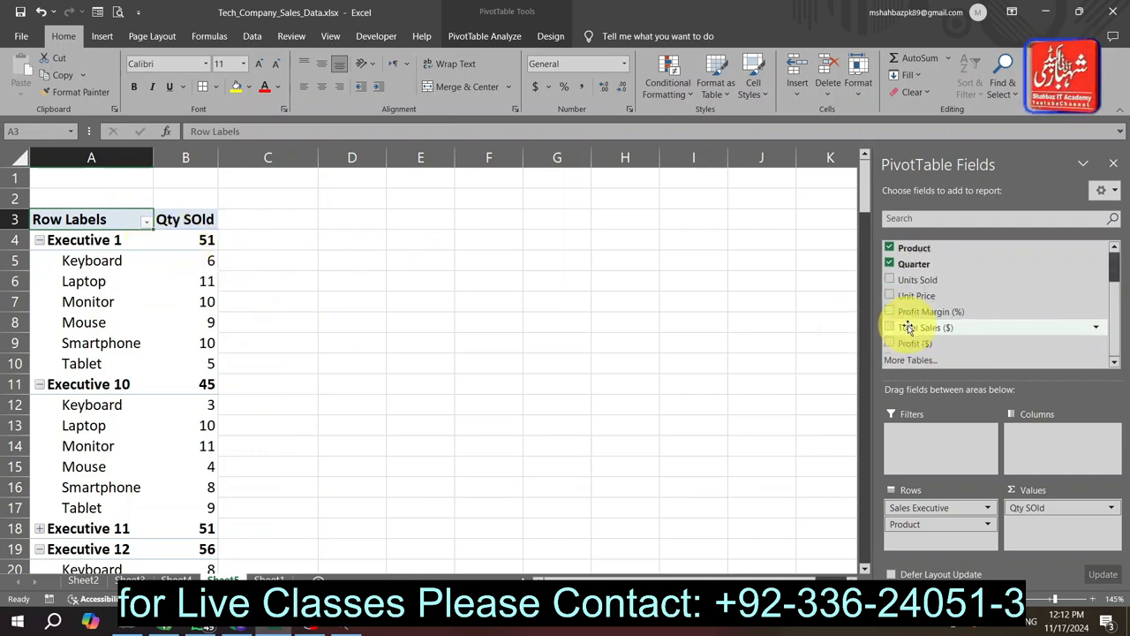
pyautogui.scroll(3, 904, 314)
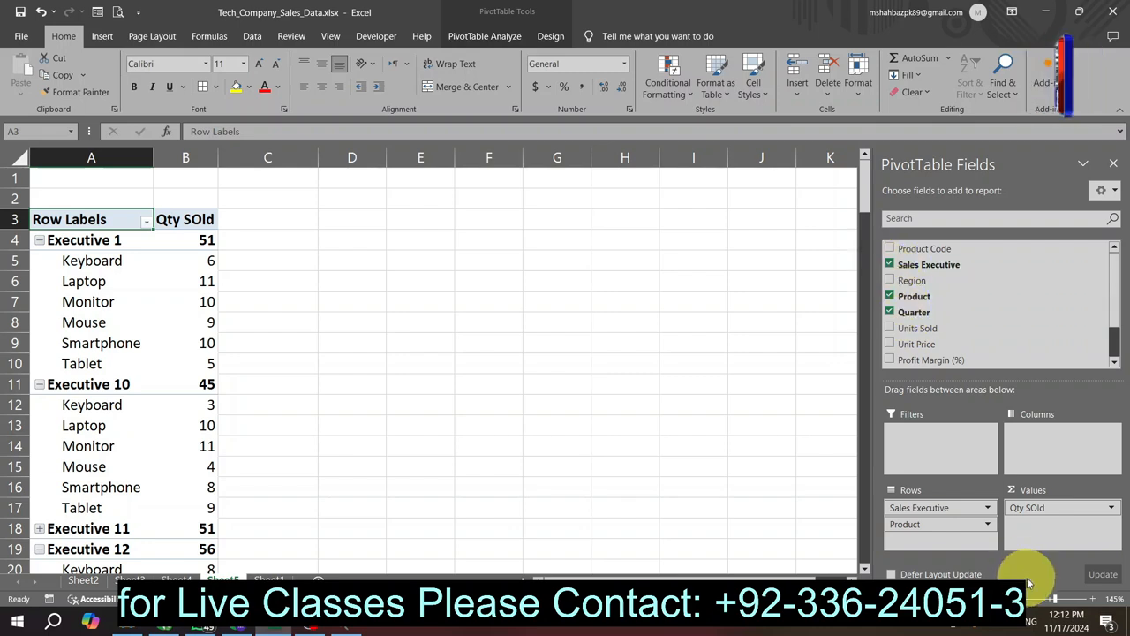
pyautogui.click(1111, 510)
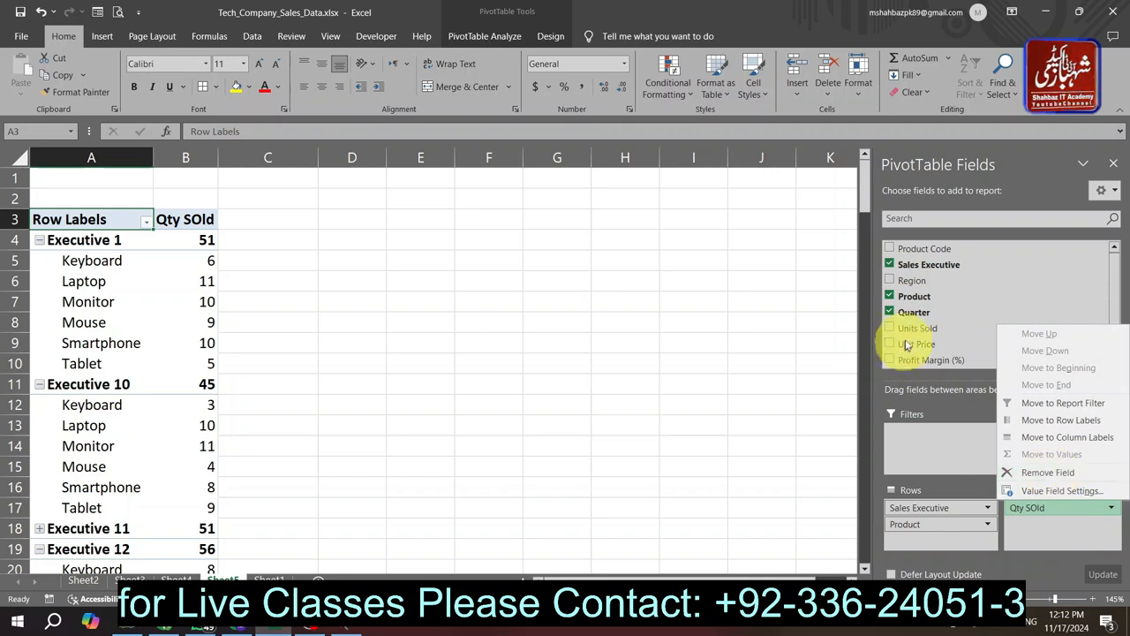
pyautogui.click(1026, 467)
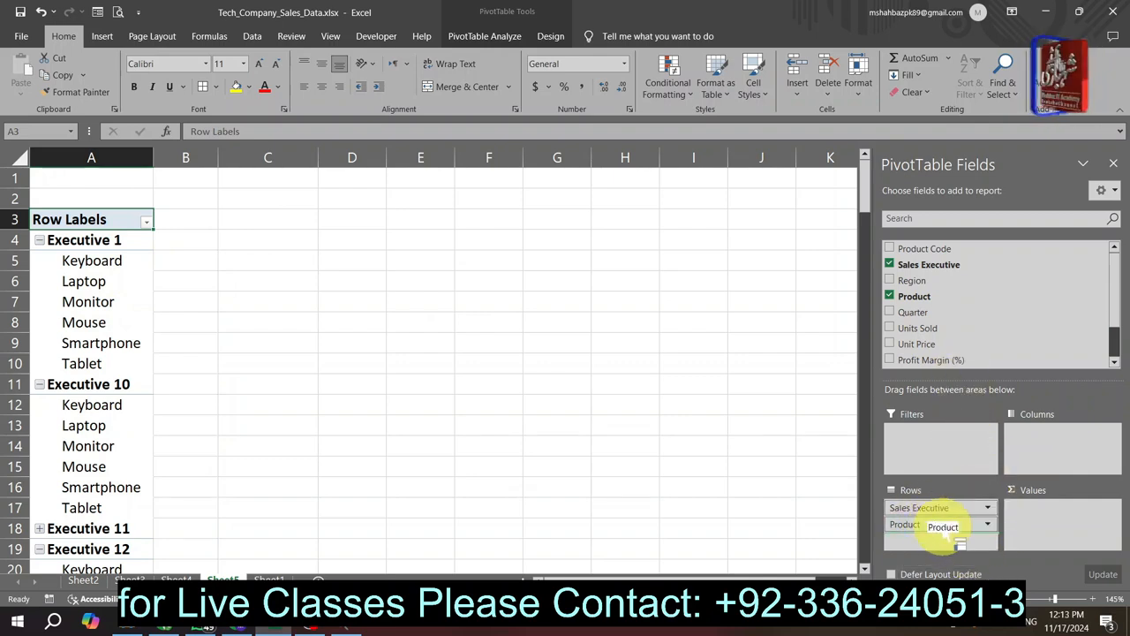
# Move the Product field from the rows to the values as a count, and select Executive 1's product count
pyautogui.moveTo(947, 535); pyautogui.dragTo(1030, 519)
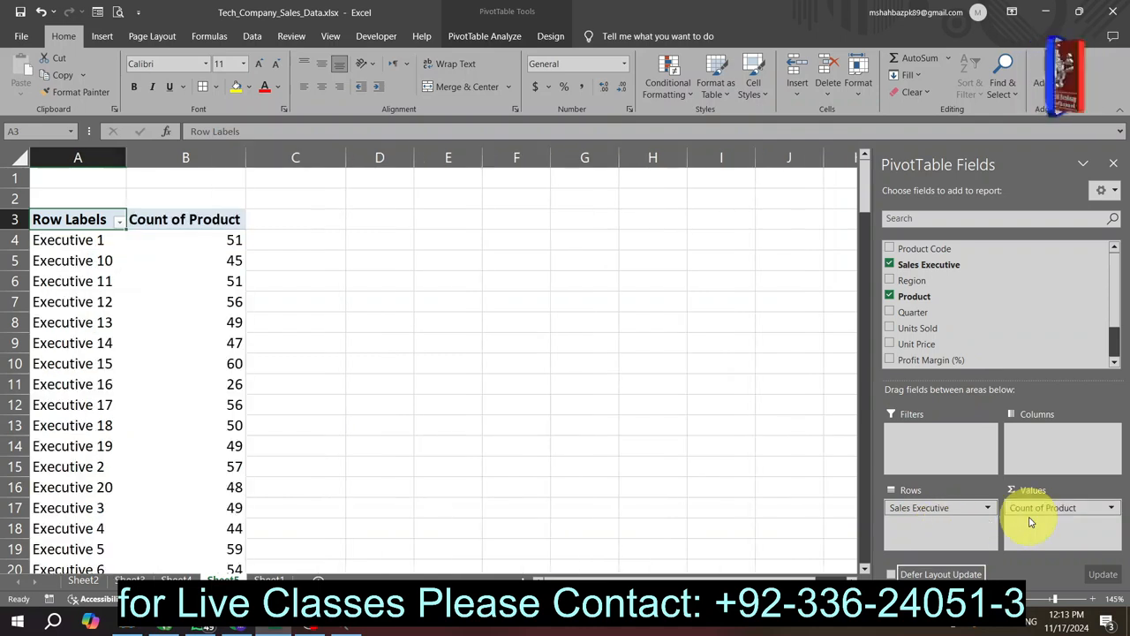
pyautogui.click(80, 240)
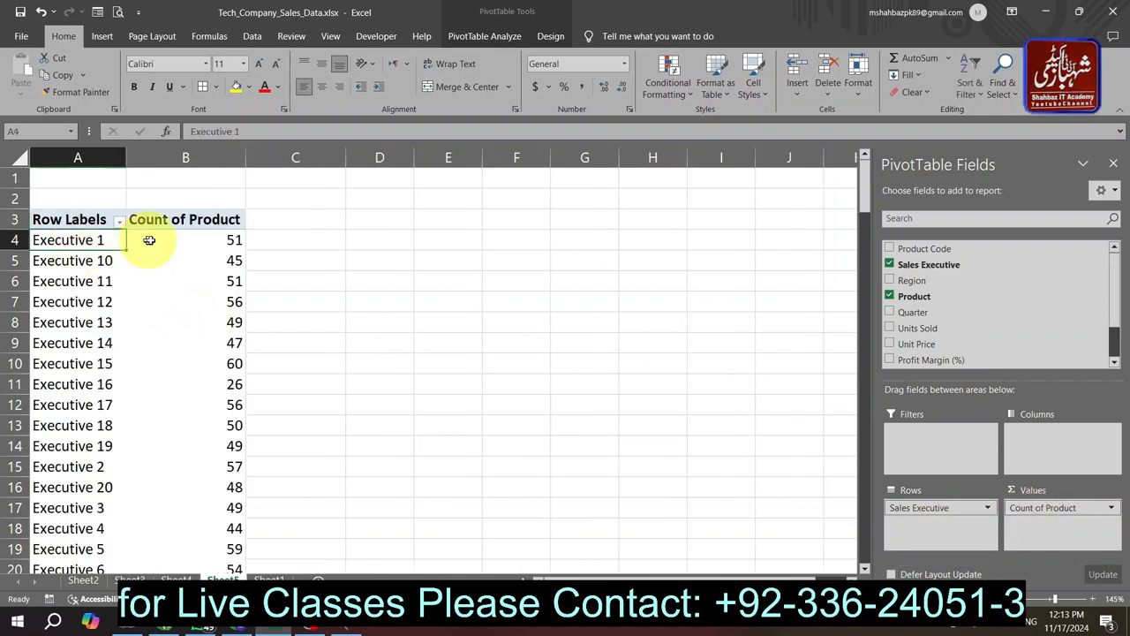
pyautogui.click(157, 240)
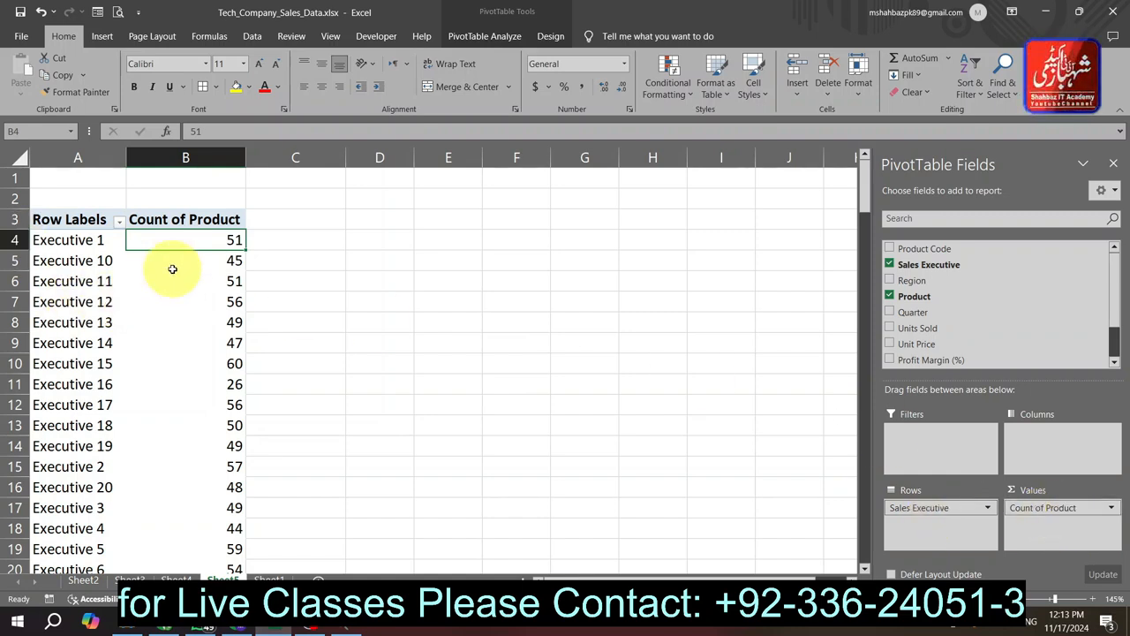
# Examine the product counts from Executive 1 down to Executive 15, including Executive 11's count
pyautogui.moveTo(166, 260)
pyautogui.moveTo(171, 244); pyautogui.dragTo(179, 353)
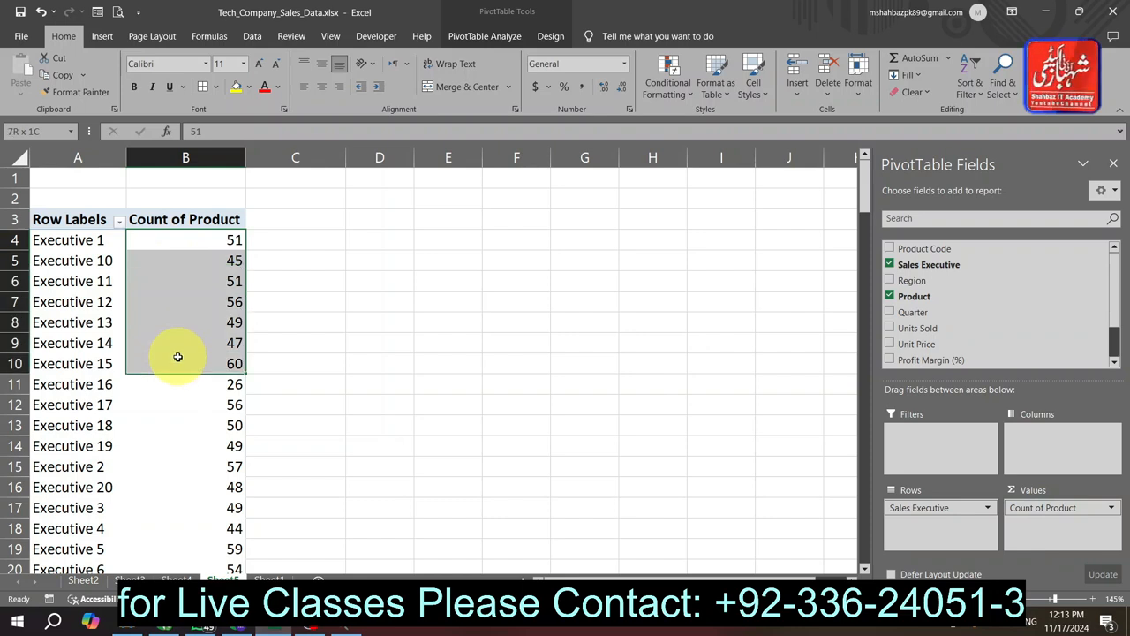
pyautogui.click(180, 281)
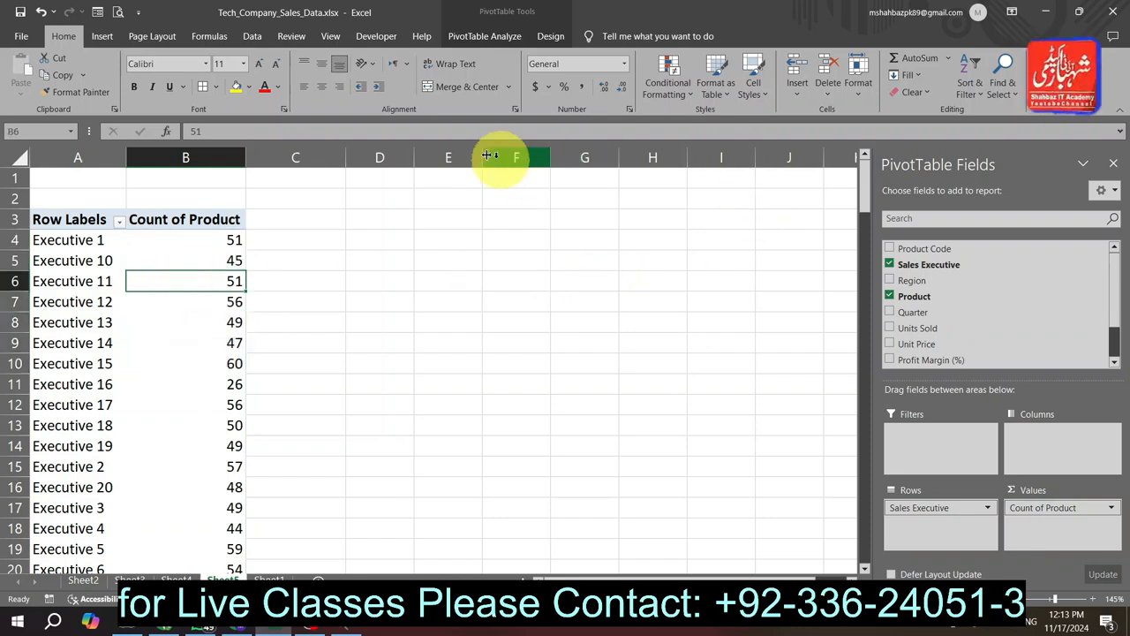
# Start a PivotChart from Executive 1's product count and preview the Line, Pie, Area, Scatter, Map and Stock chart types
pyautogui.click(170, 244)
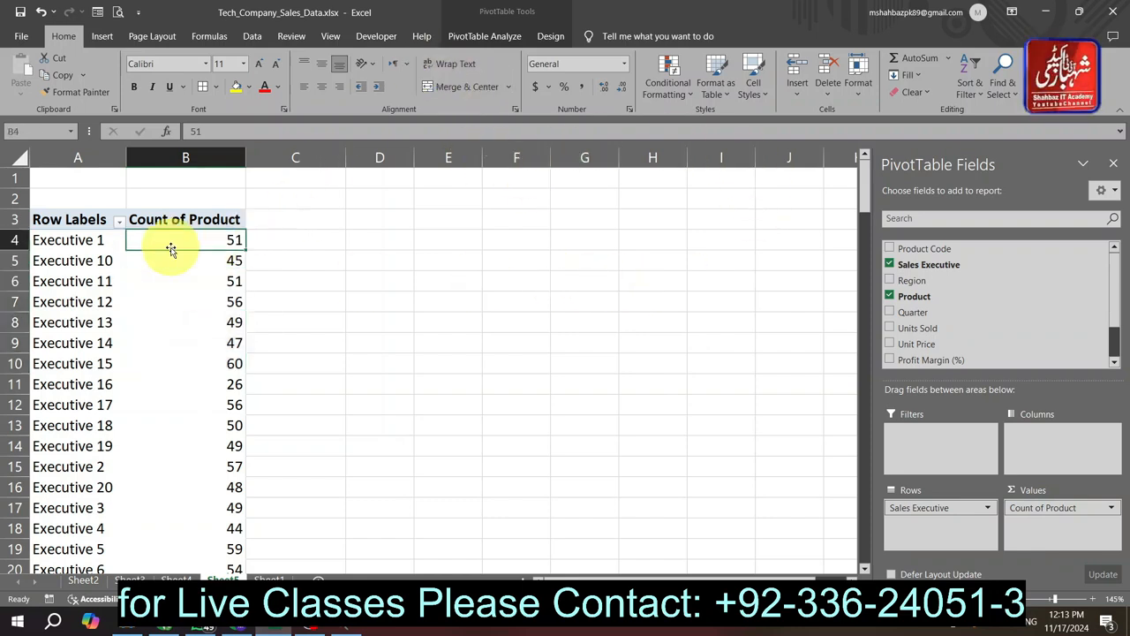
pyautogui.click(488, 36)
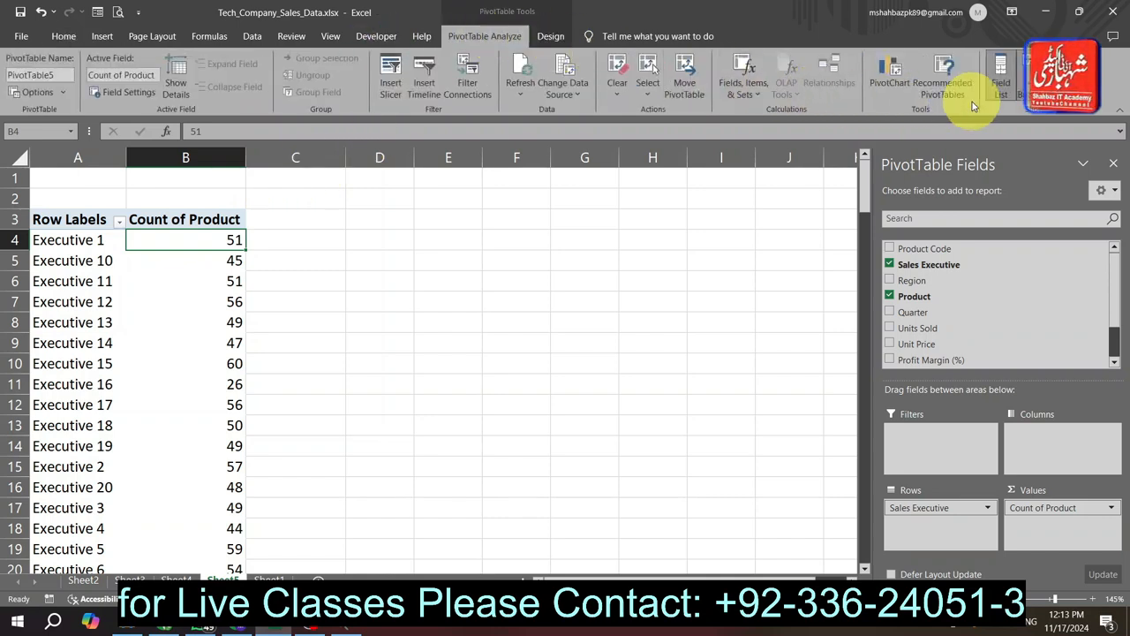
pyautogui.click(884, 78)
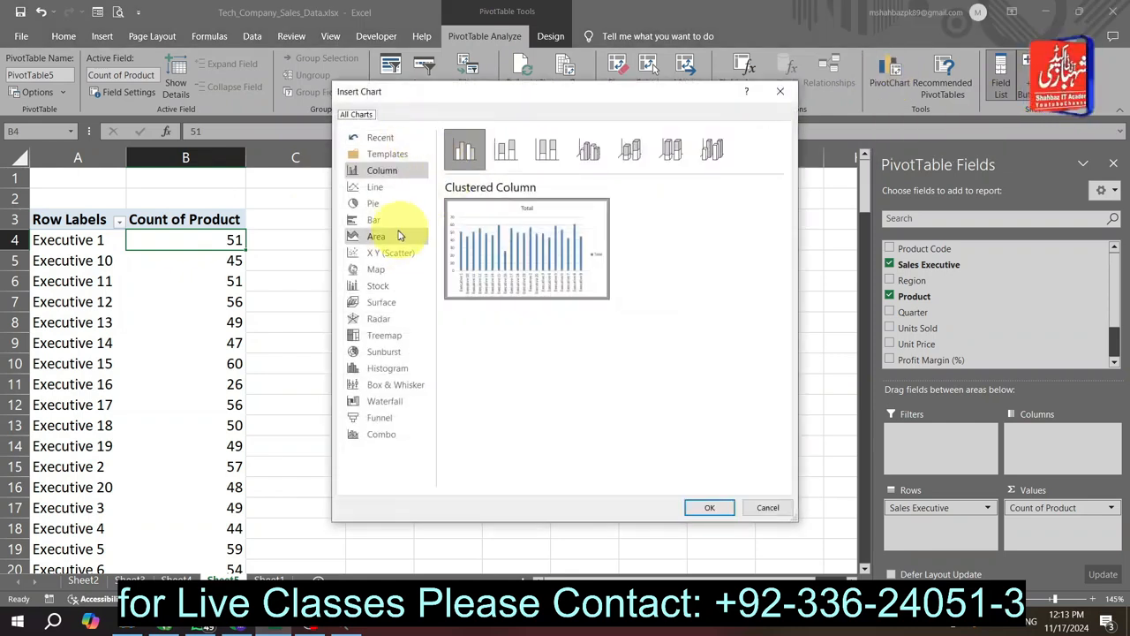
pyautogui.click(546, 149)
pyautogui.click(393, 188)
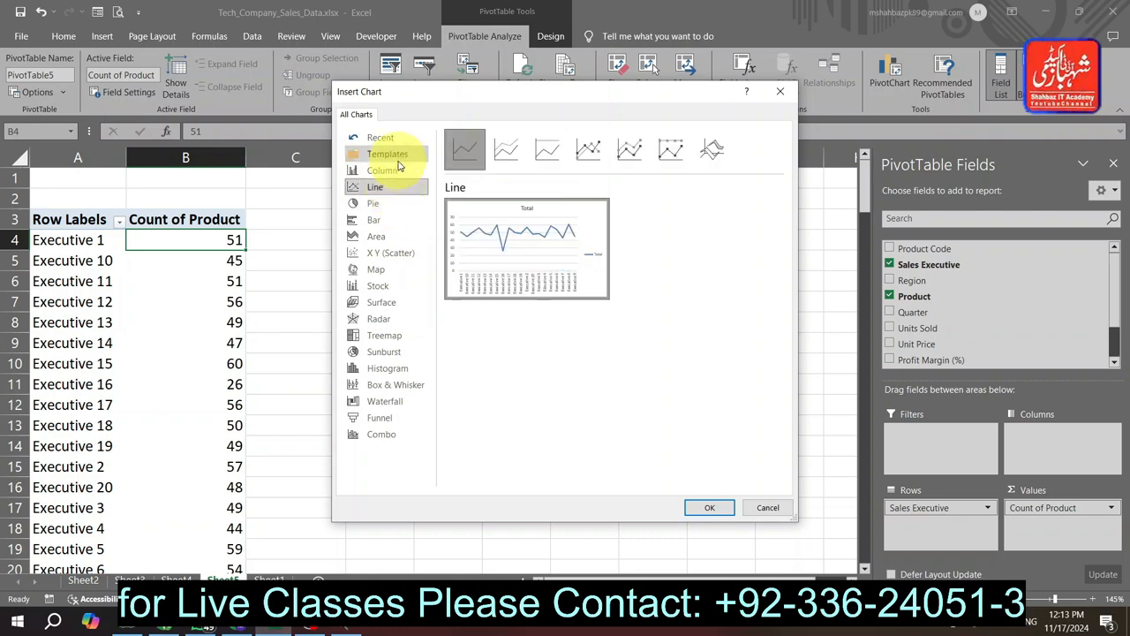
pyautogui.click(393, 154)
pyautogui.click(397, 205)
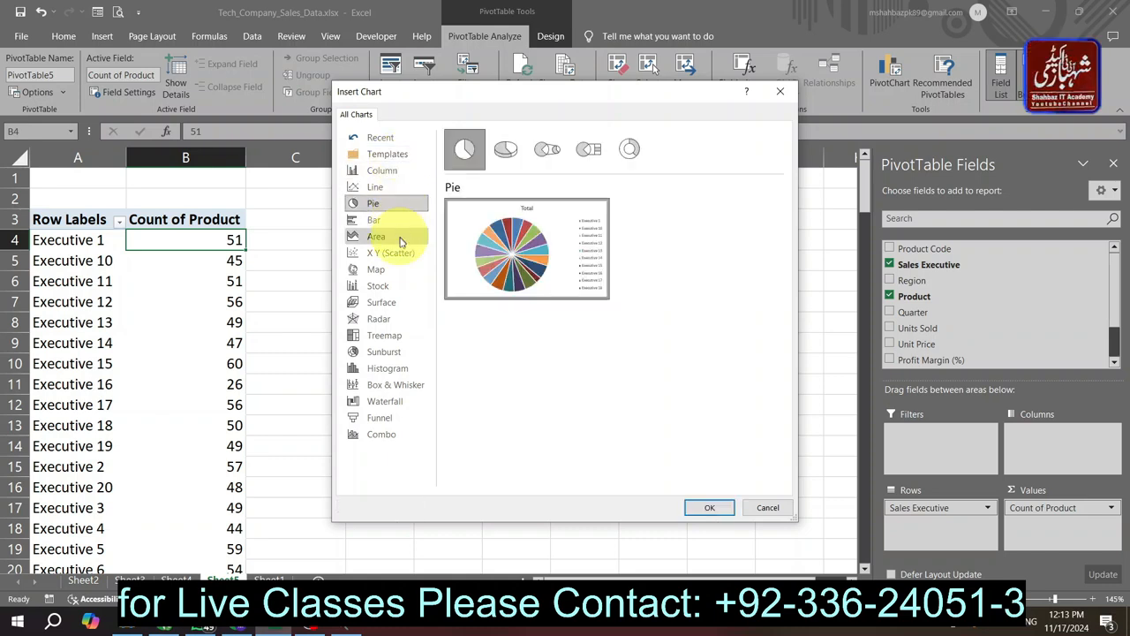
pyautogui.click(397, 238)
pyautogui.click(396, 255)
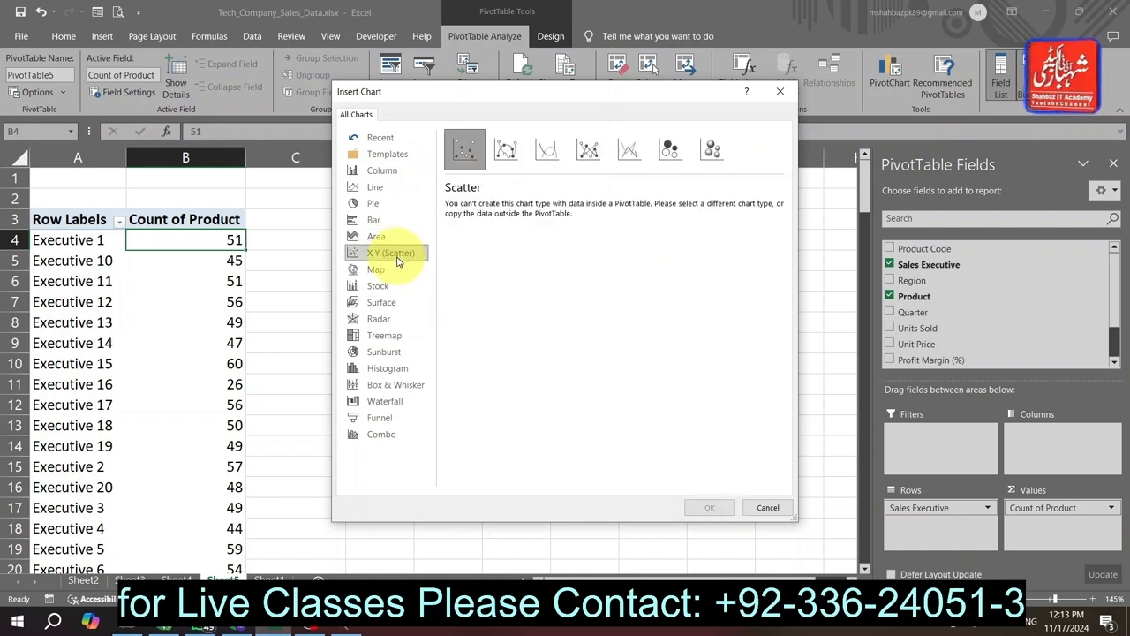
pyautogui.click(397, 269)
pyautogui.click(393, 285)
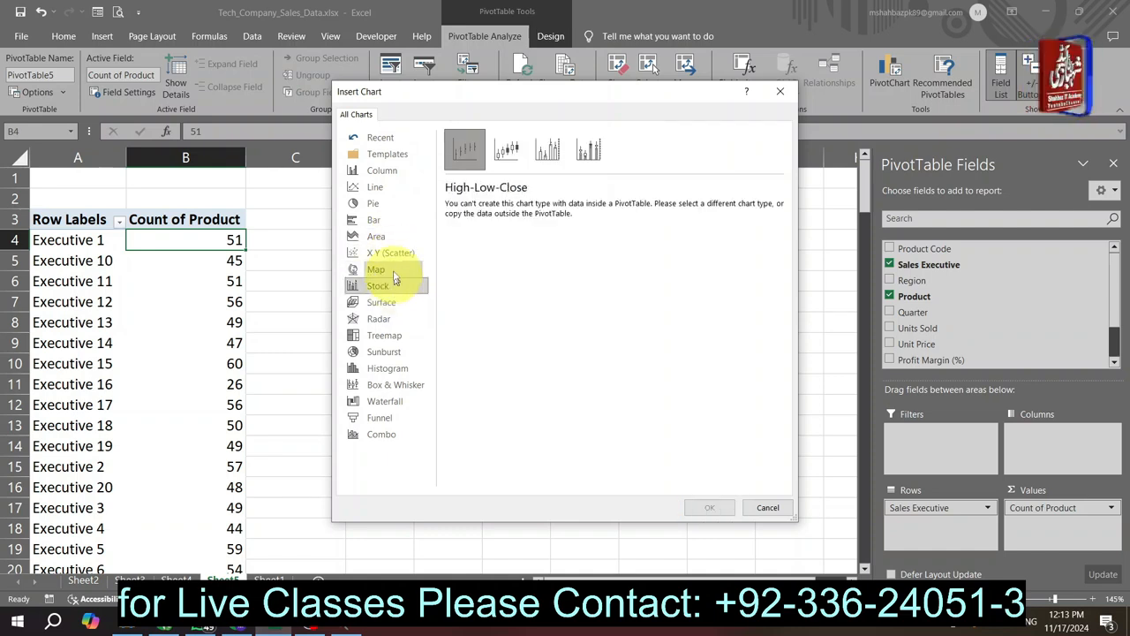
# Insert a Clustered Column PivotChart of the product counts and place it beside the PivotTable without covering its values
pyautogui.click(403, 171)
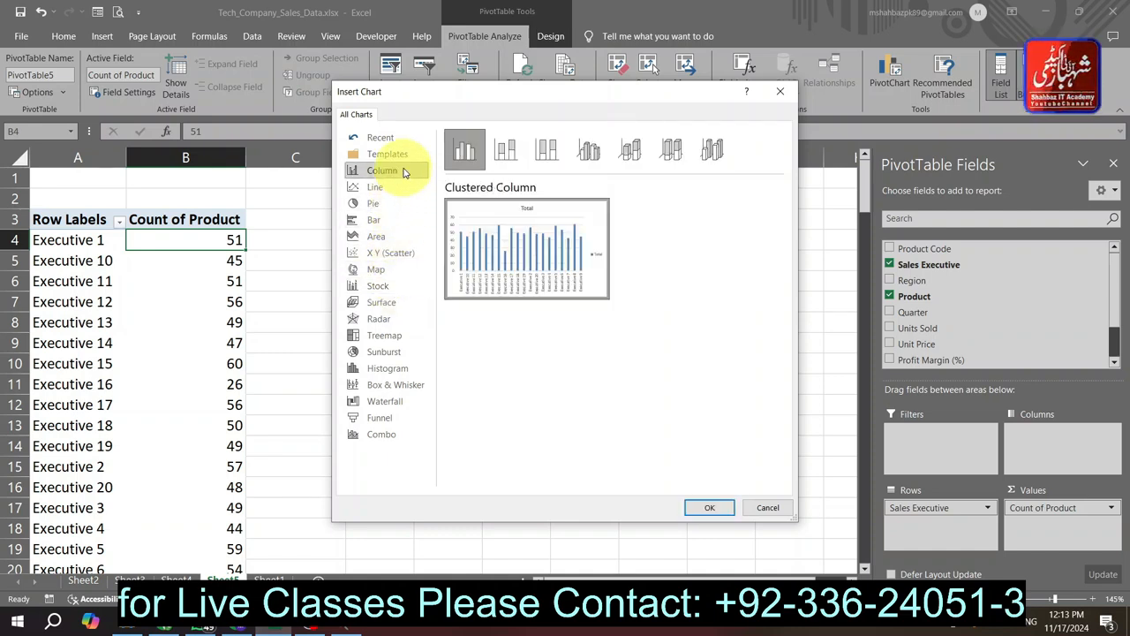
pyautogui.click(496, 164)
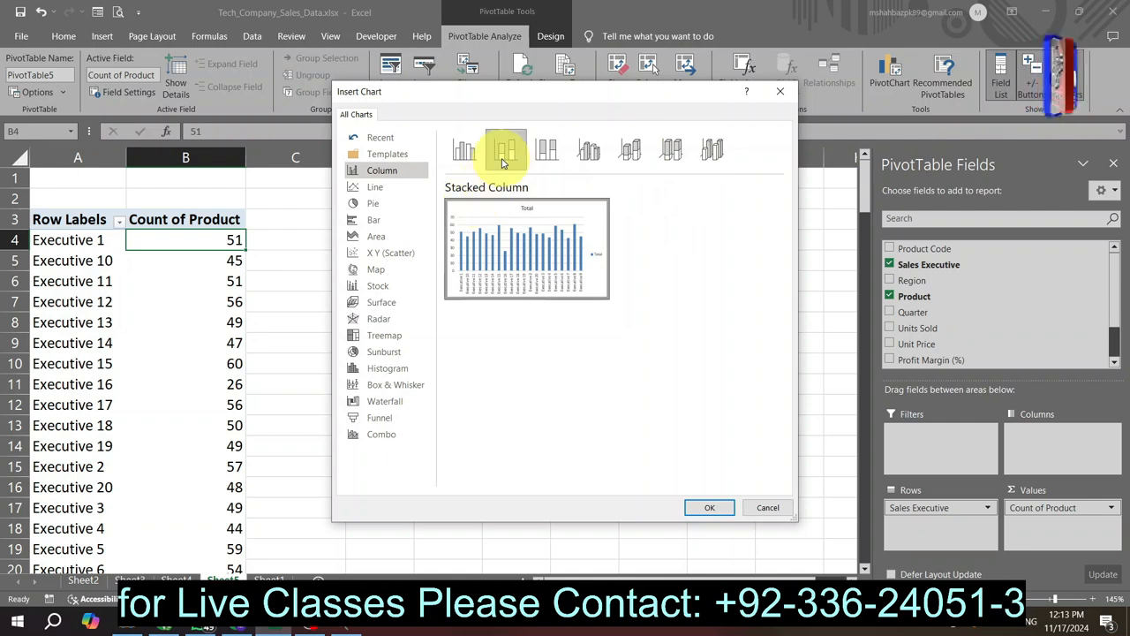
pyautogui.click(471, 159)
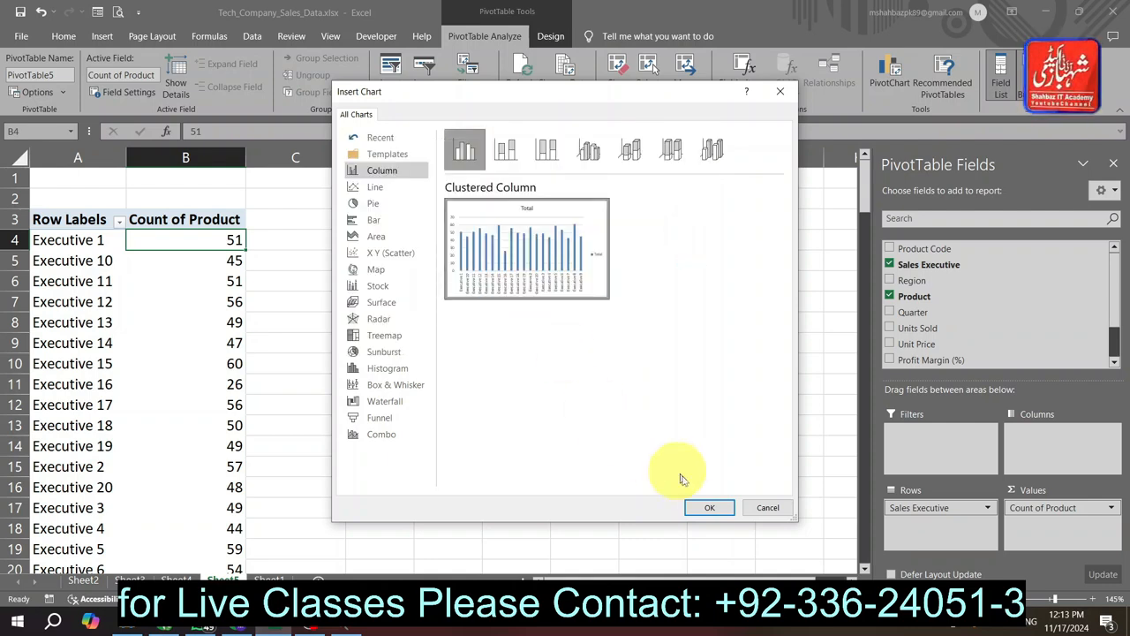
pyautogui.click(701, 505)
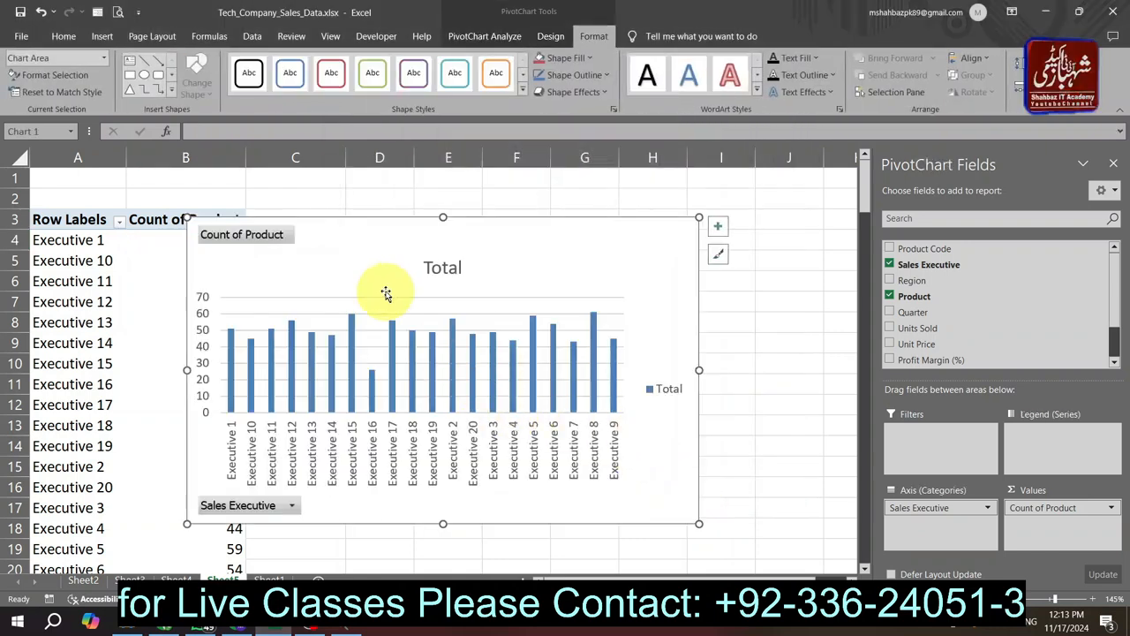
pyautogui.moveTo(374, 262); pyautogui.dragTo(481, 269)
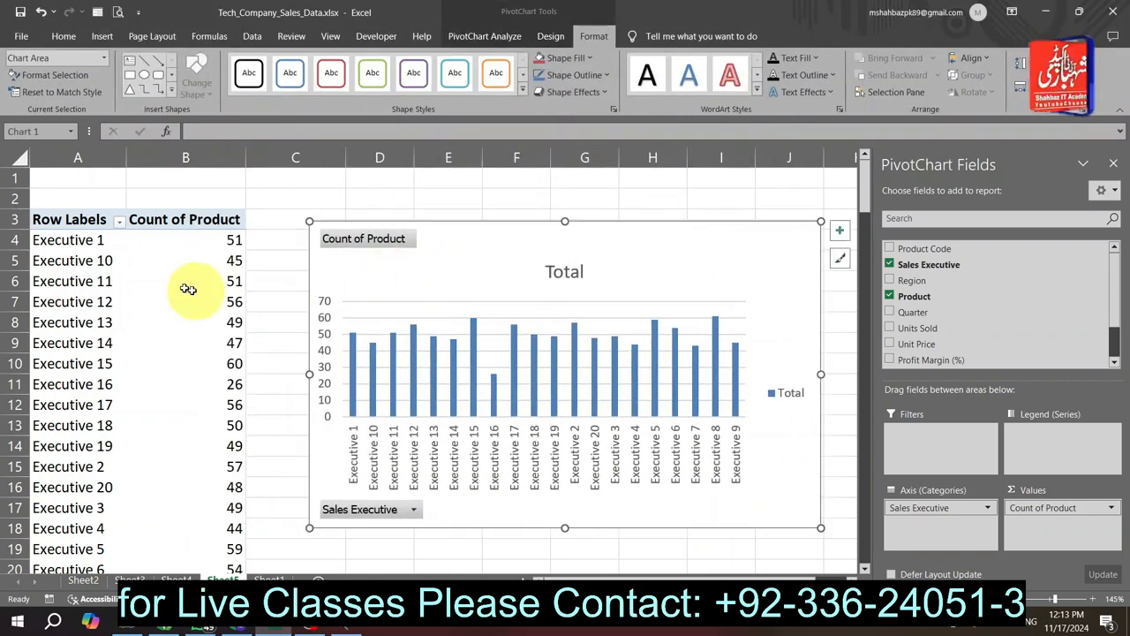
# Filter the PivotTable row labels to only Executive 1 and Executive 11
pyautogui.click(151, 281)
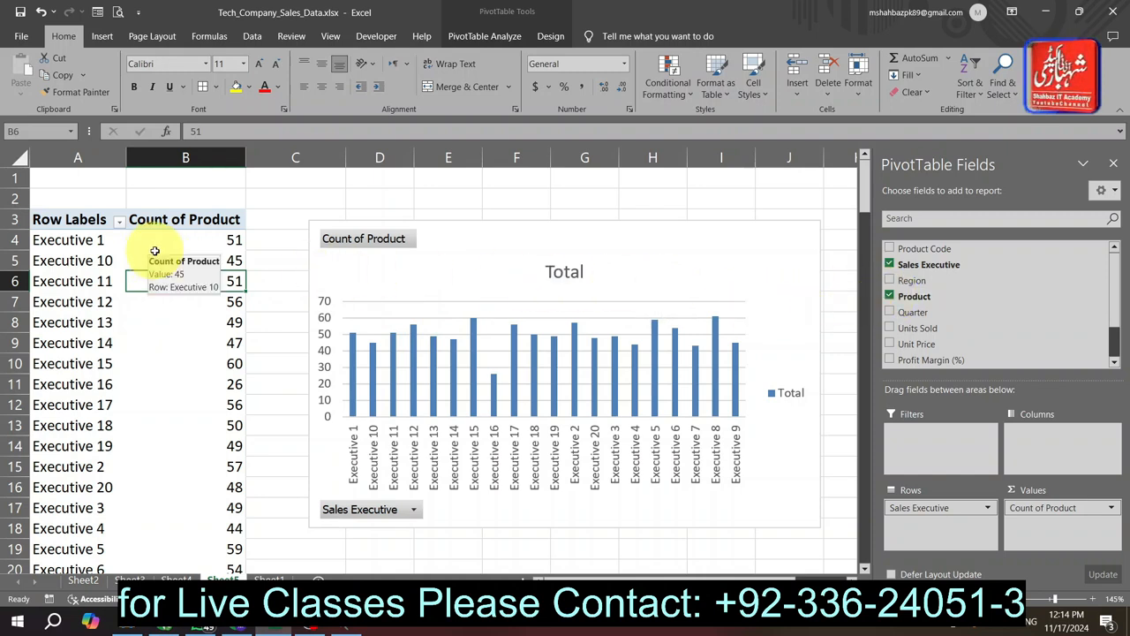
pyautogui.click(212, 219)
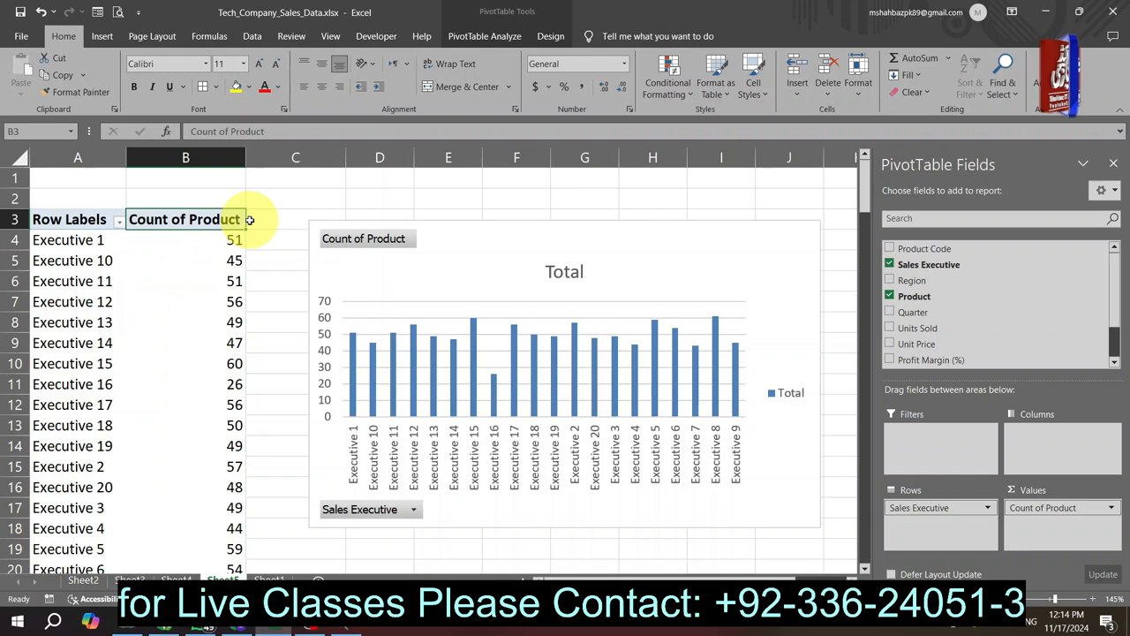
pyautogui.click(116, 220)
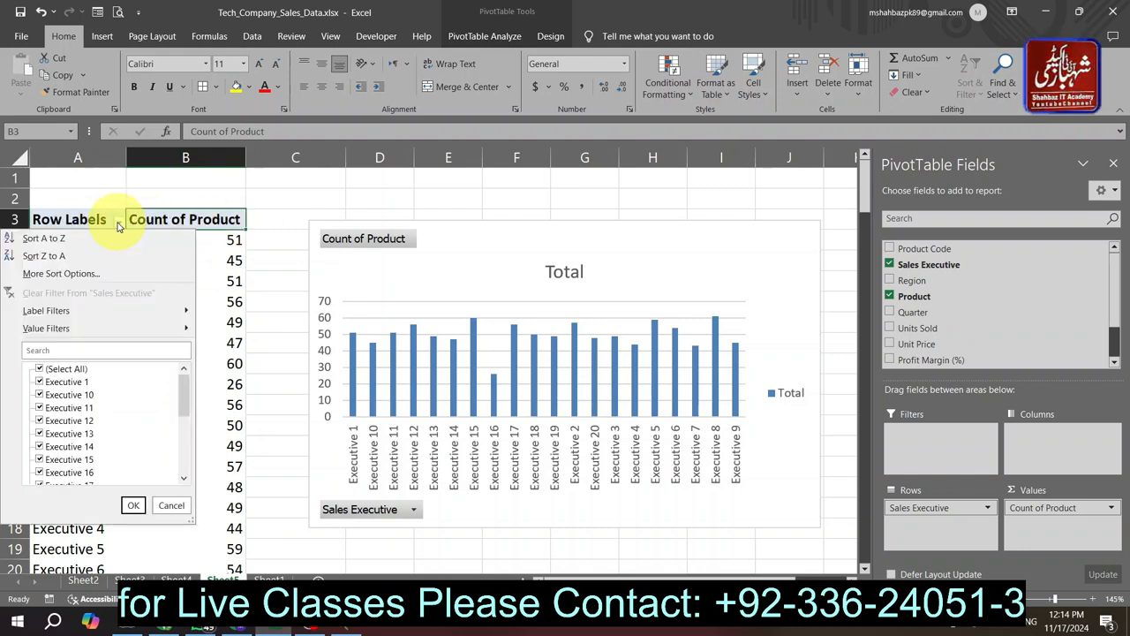
pyautogui.click(74, 370)
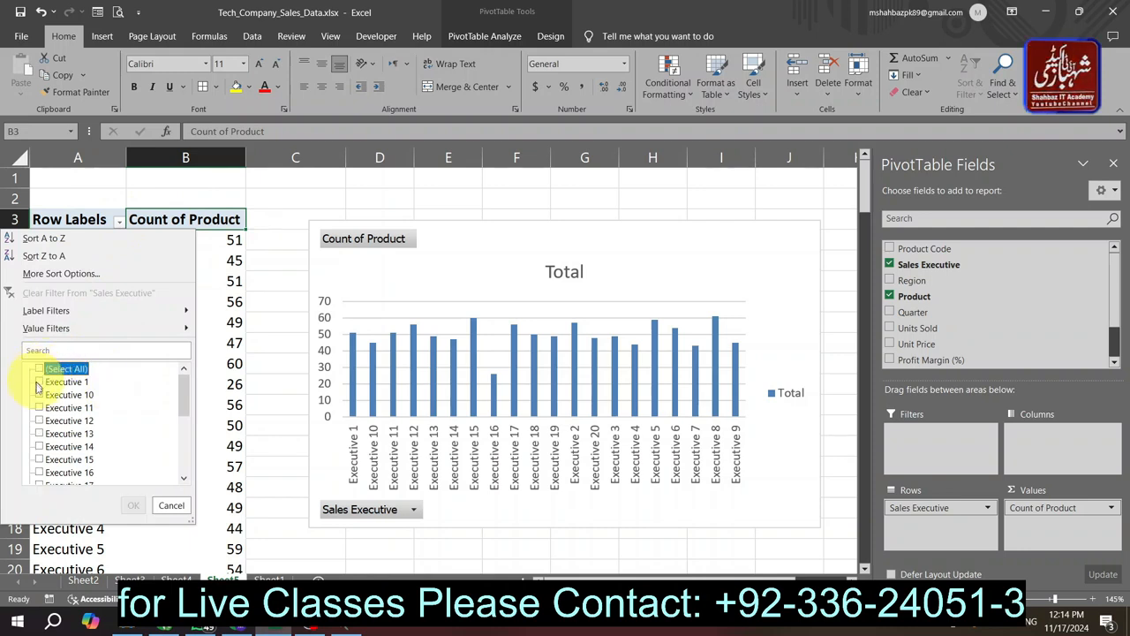
pyautogui.click(38, 407)
pyautogui.click(133, 508)
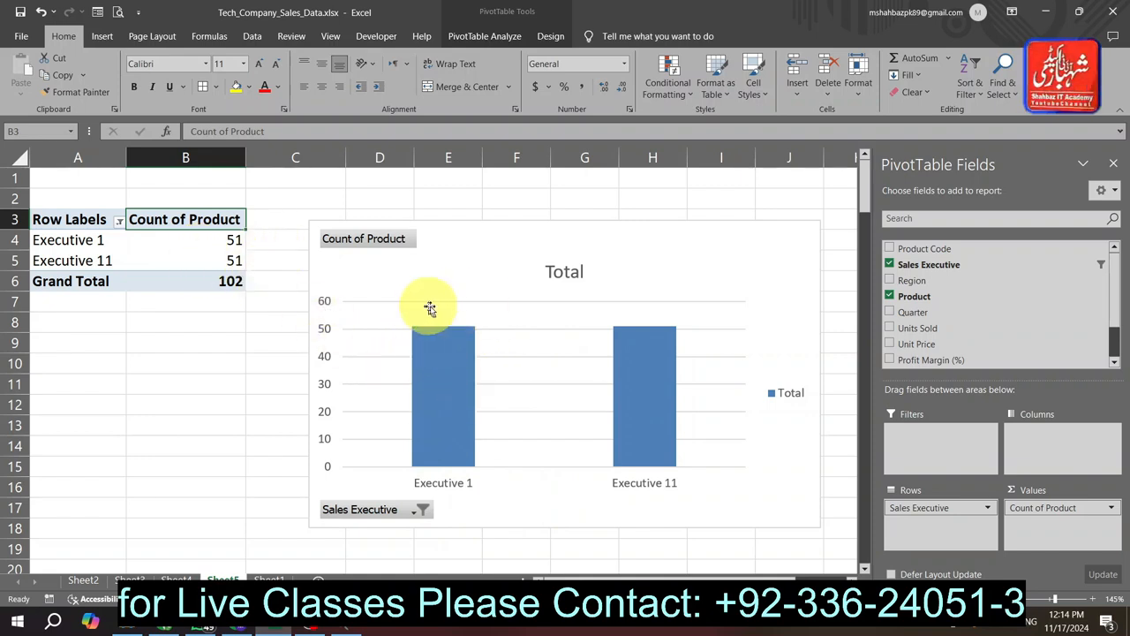
# Review the chart formatting options for Executive 1's column and the whole chart area
pyautogui.click(458, 366)
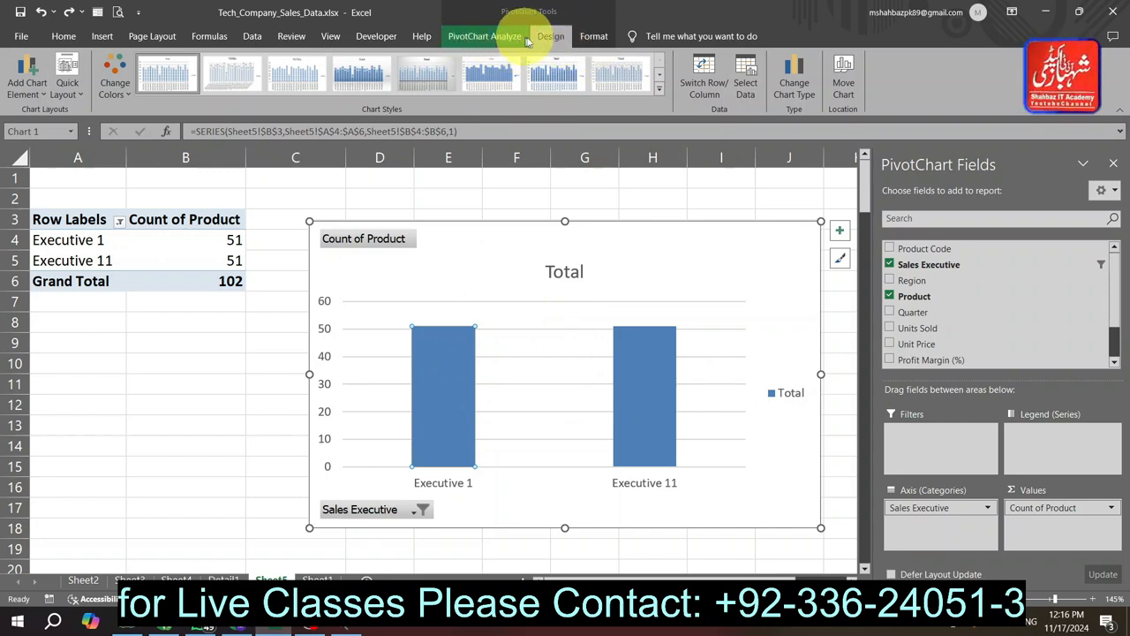
pyautogui.click(587, 38)
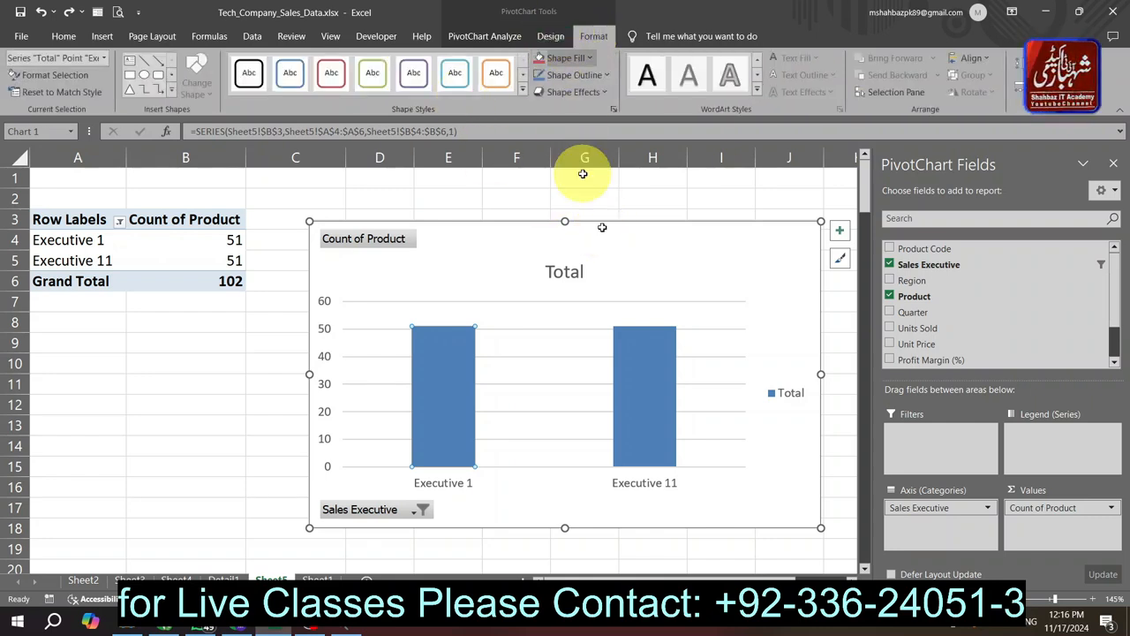
pyautogui.click(669, 258)
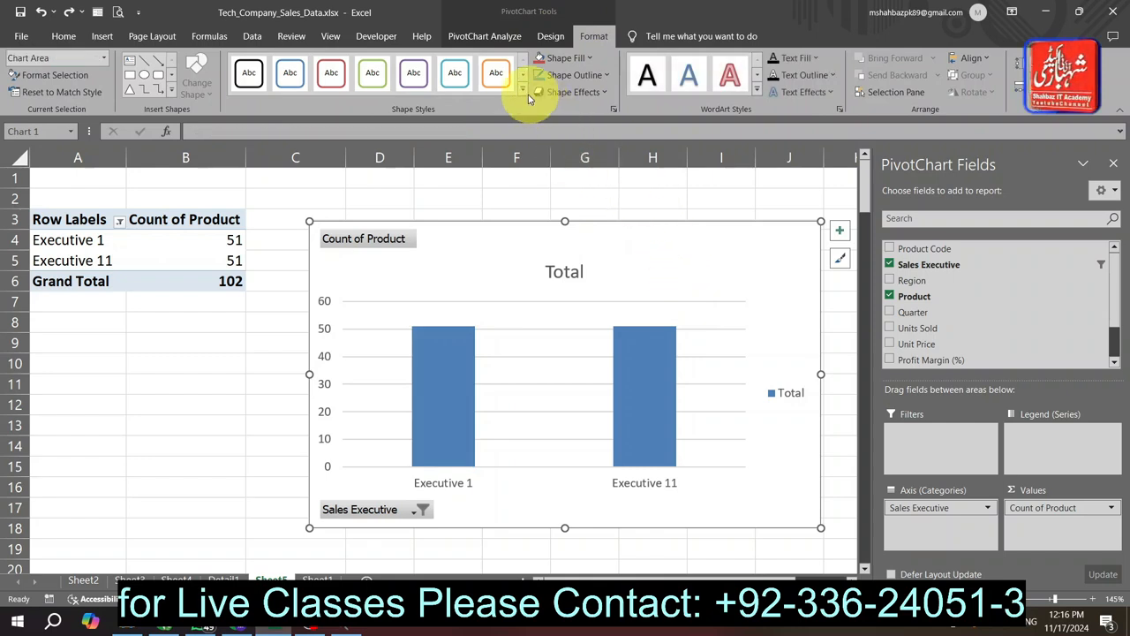
pyautogui.click(624, 357)
# Add a Data Callout label to Executive 1's column only
pyautogui.click(469, 365)
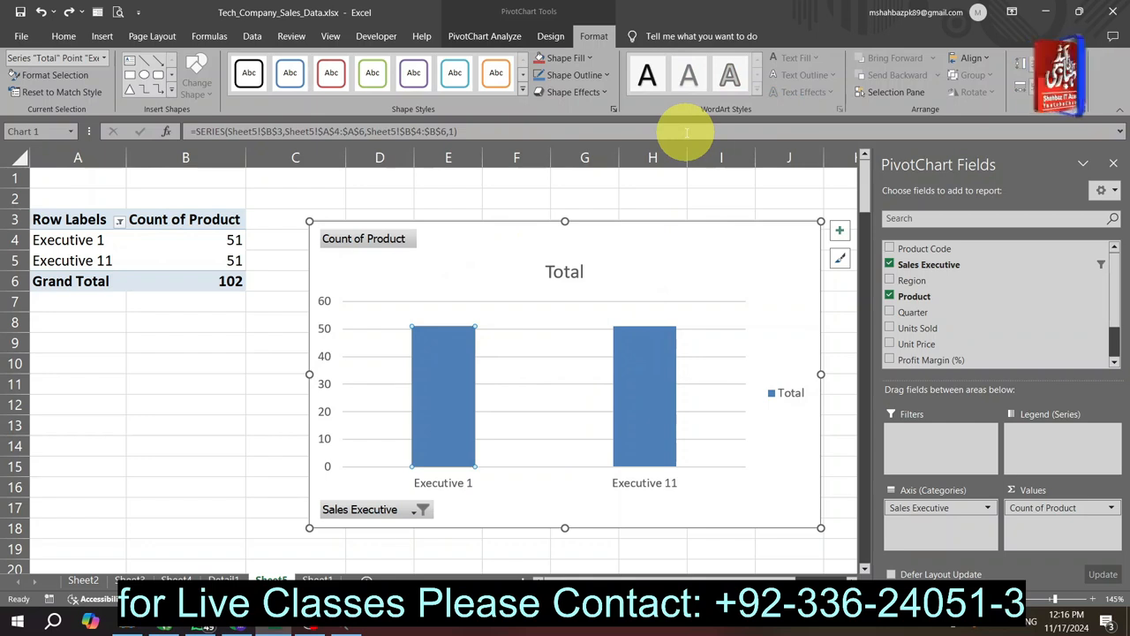
pyautogui.click(561, 43)
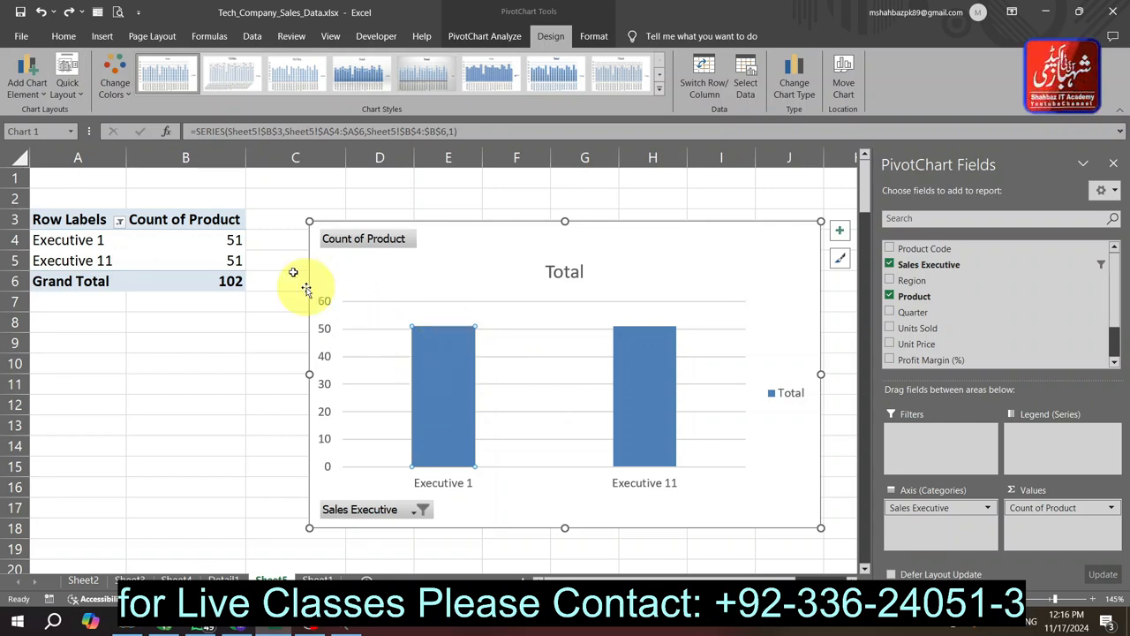
pyautogui.click(31, 97)
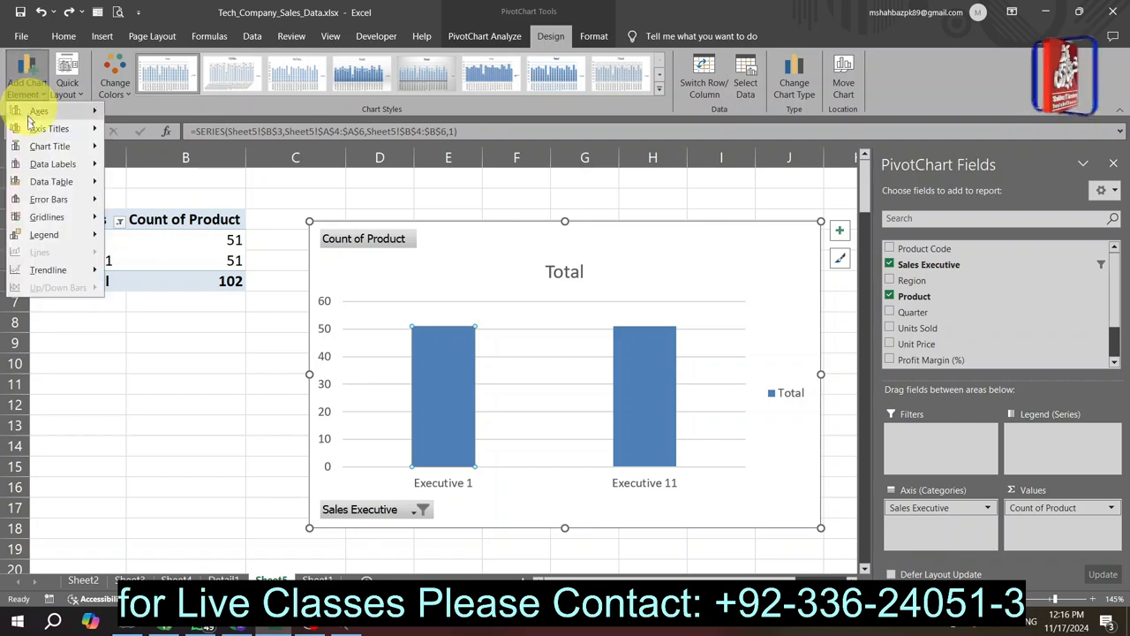
pyautogui.moveTo(35, 111)
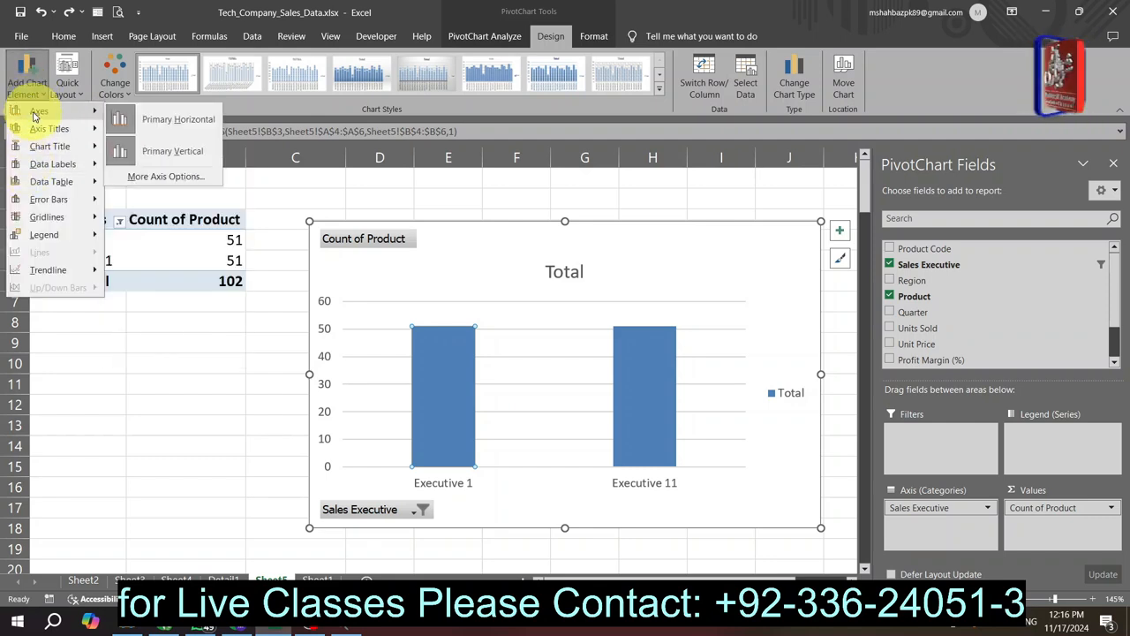
pyautogui.moveTo(93, 159)
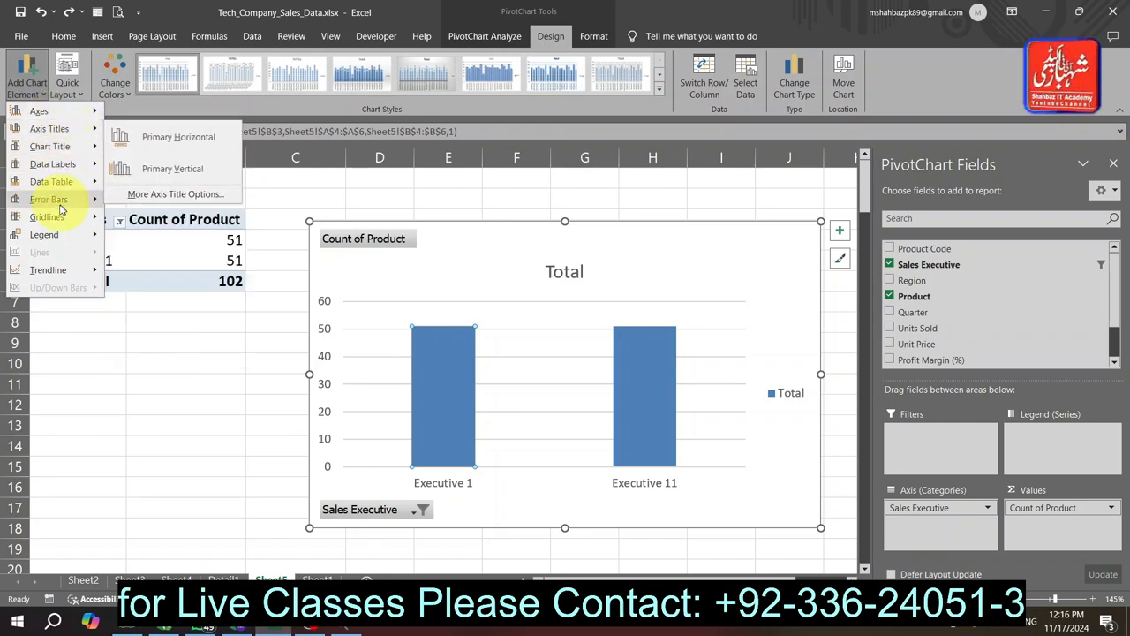
pyautogui.moveTo(63, 191)
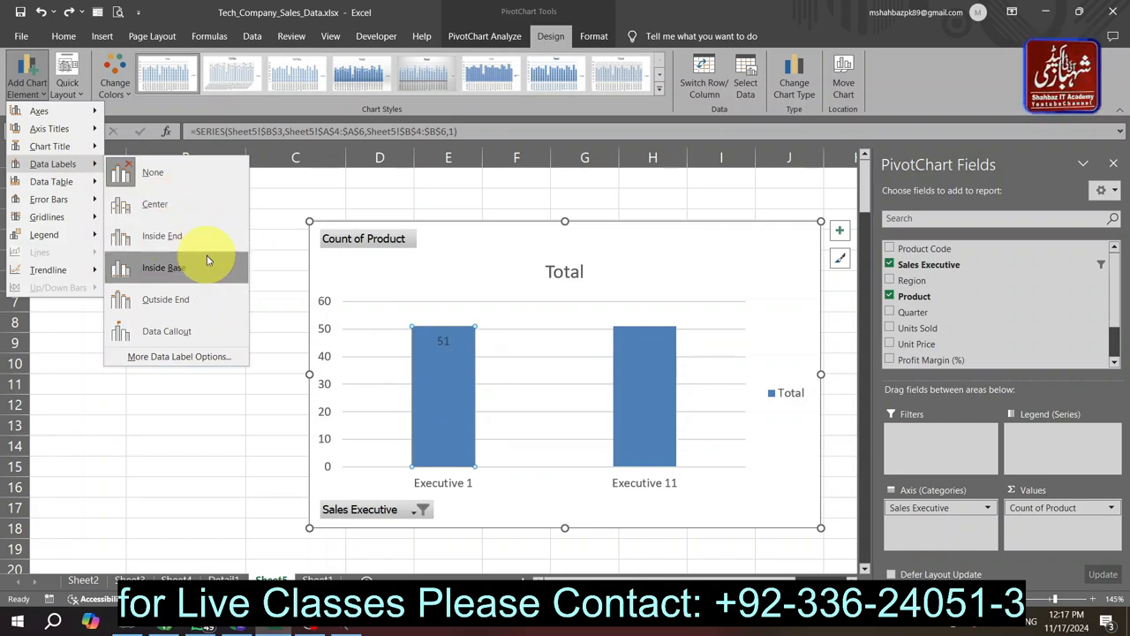
pyautogui.click(207, 328)
# Select the whole column series in the chart and apply Data Callout labels to every column
pyautogui.click(510, 370)
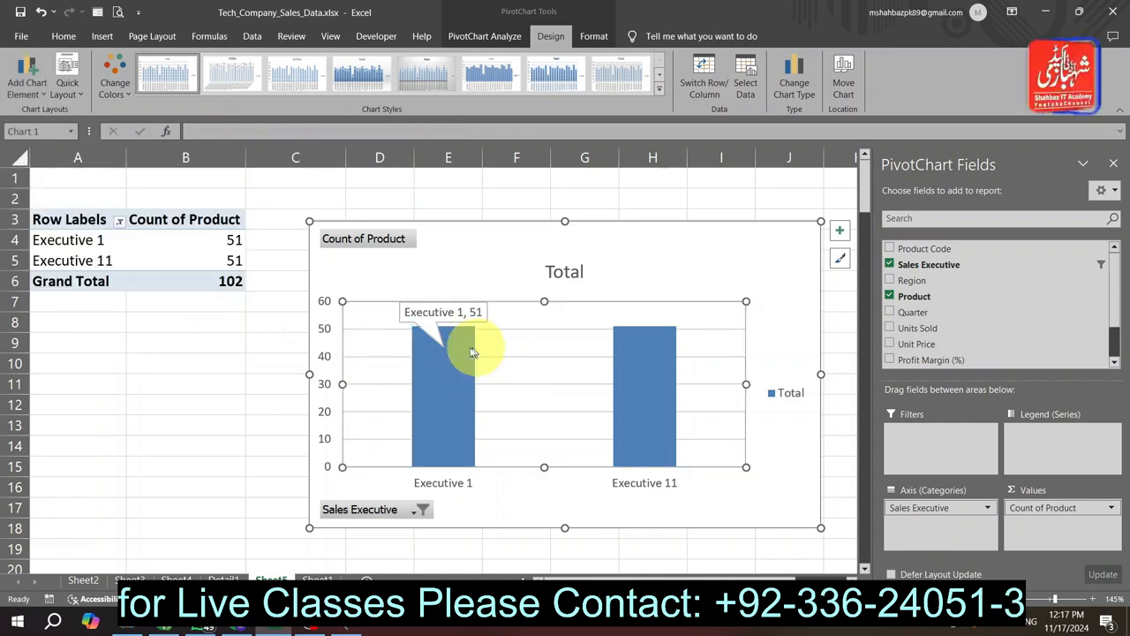
pyautogui.click(655, 364)
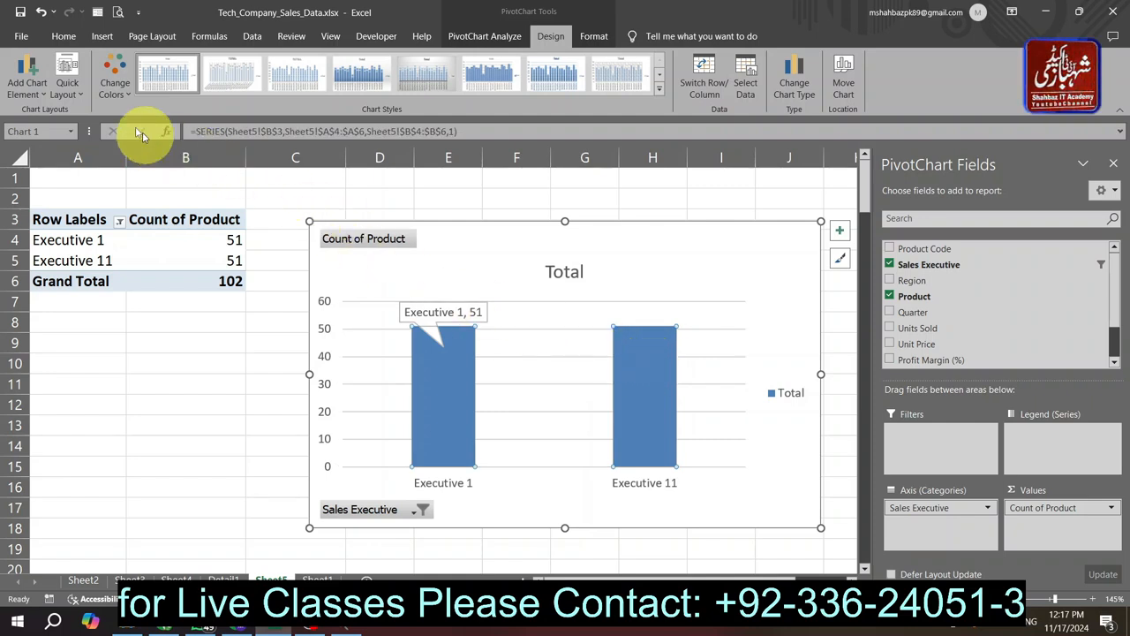
pyautogui.click(26, 84)
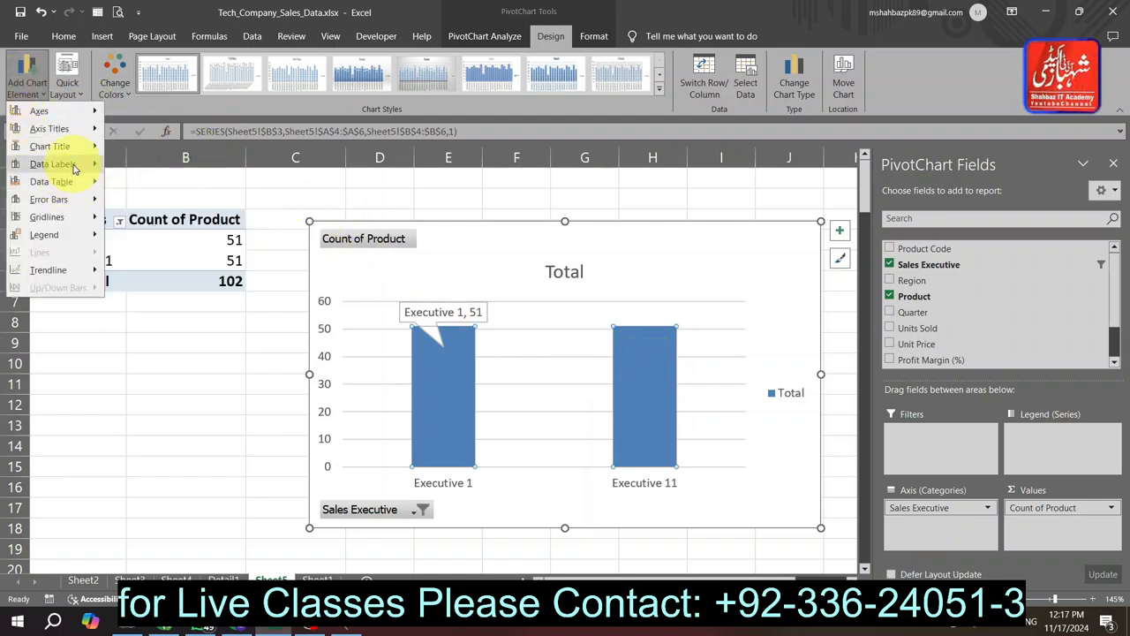
pyautogui.click(164, 329)
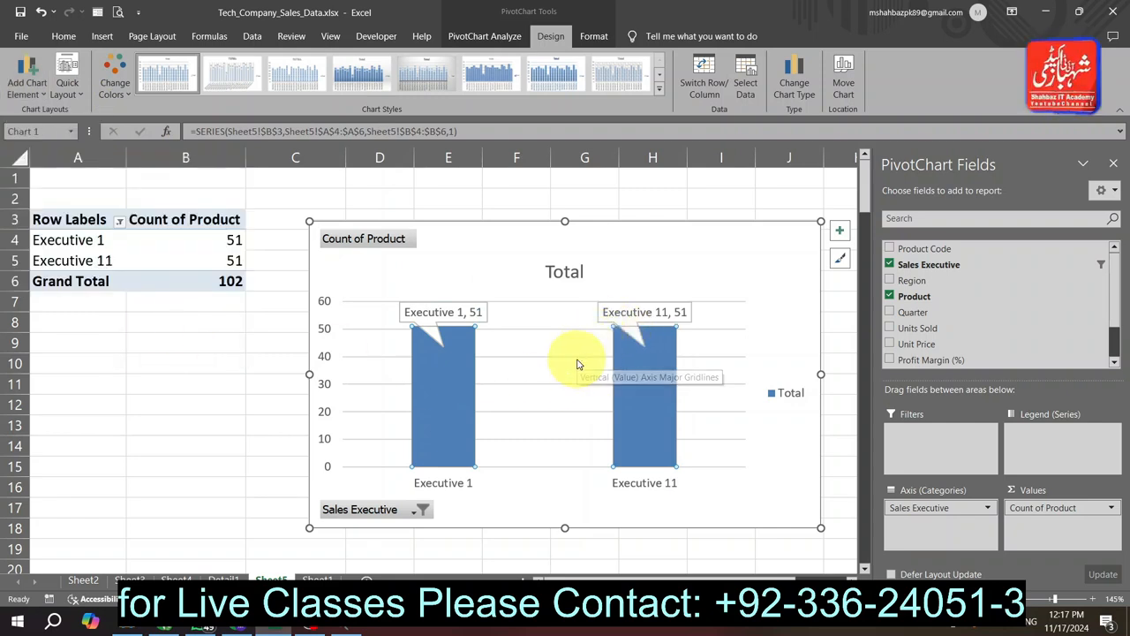
# Add Executive 13 to the PivotTable row label filter alongside Executive 1 and Executive 11
pyautogui.click(132, 258)
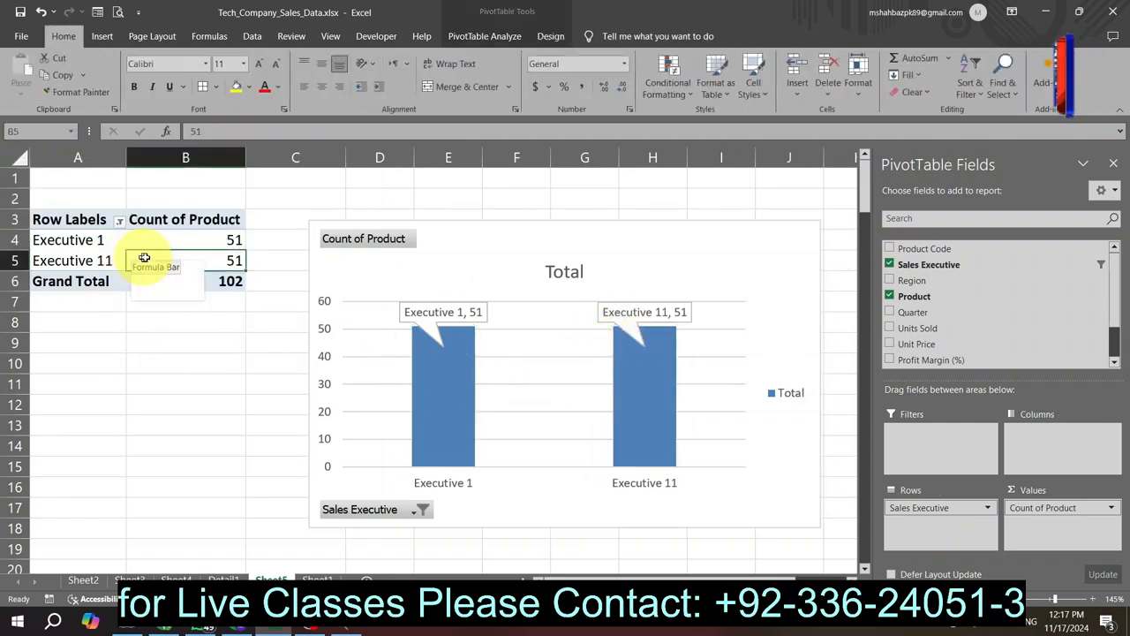
pyautogui.click(119, 222)
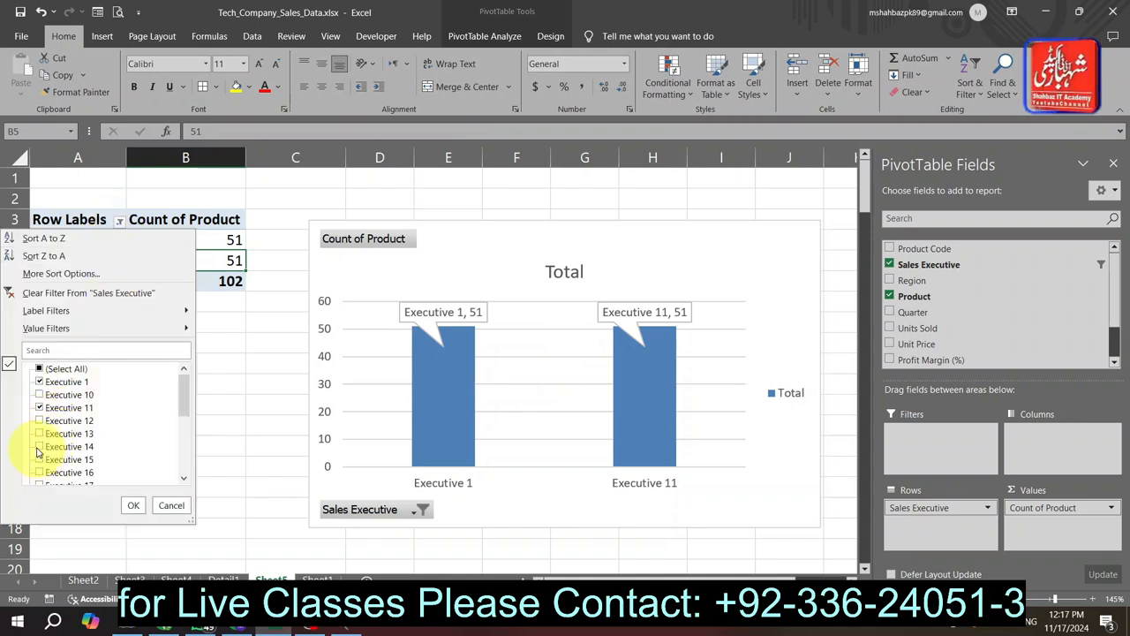
pyautogui.click(133, 509)
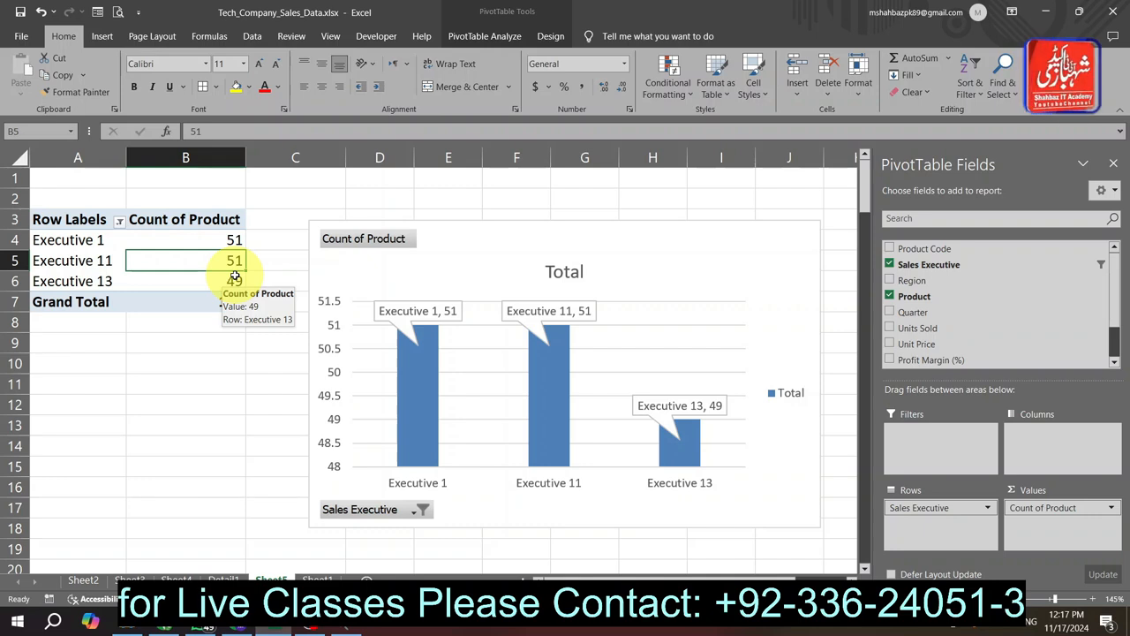
# Move the column PivotChart closer to the Count of Product PivotTable and select the Executive 13 count cell
pyautogui.moveTo(439, 250); pyautogui.dragTo(415, 270)
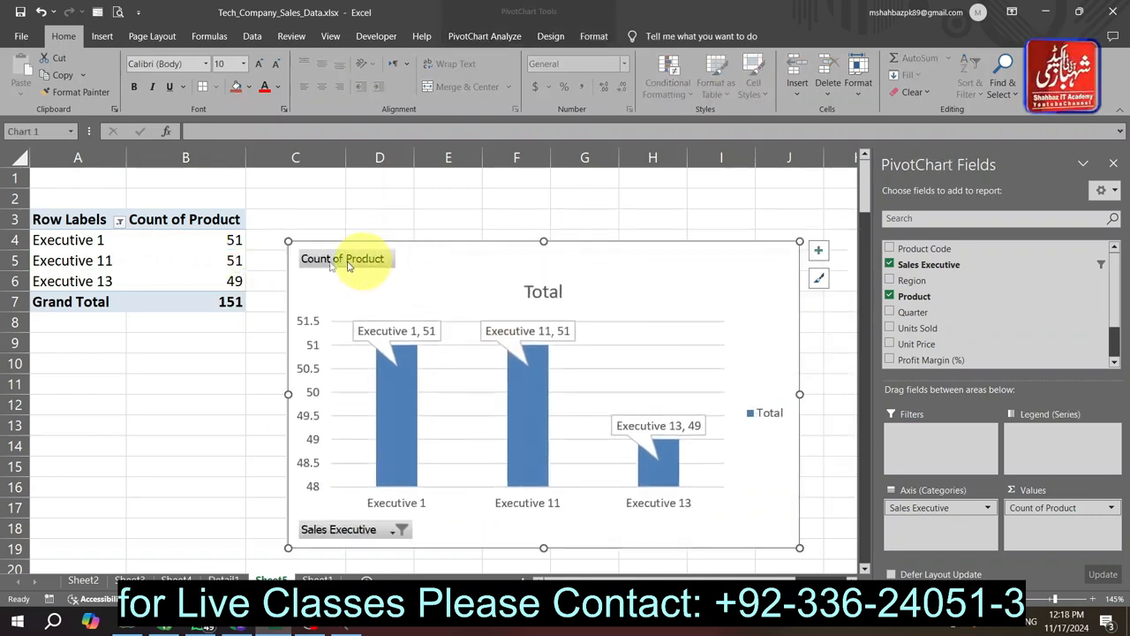
pyautogui.click(196, 277)
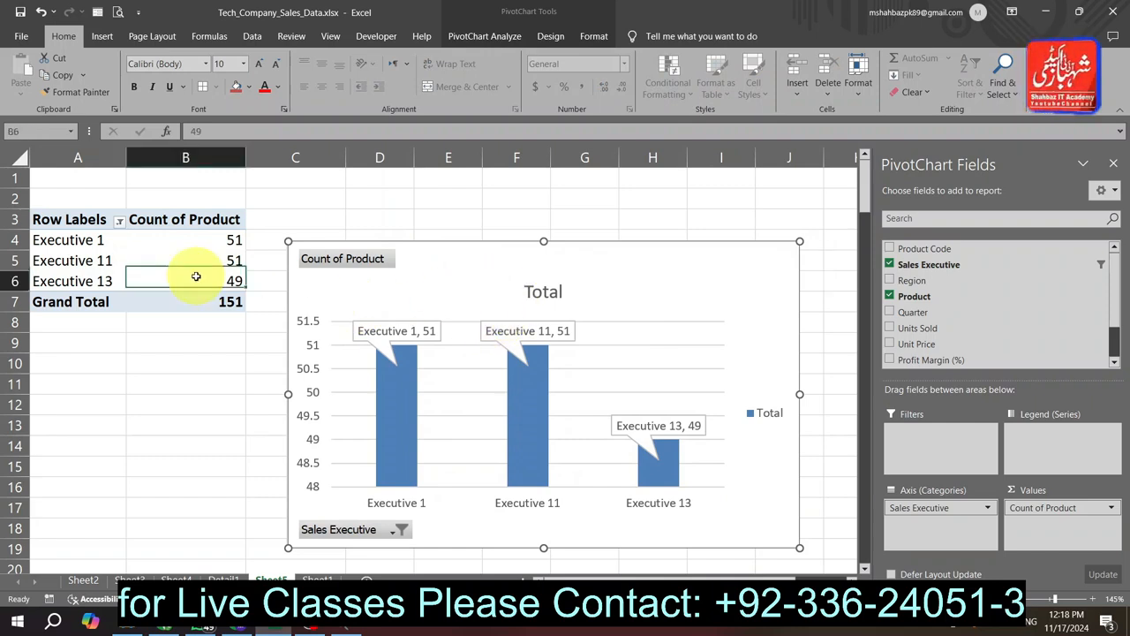
# Look through the Detail1 and Sheet3 sheets and open Sheet4 with the pie PivotChart and its slicers
pyautogui.click(222, 579)
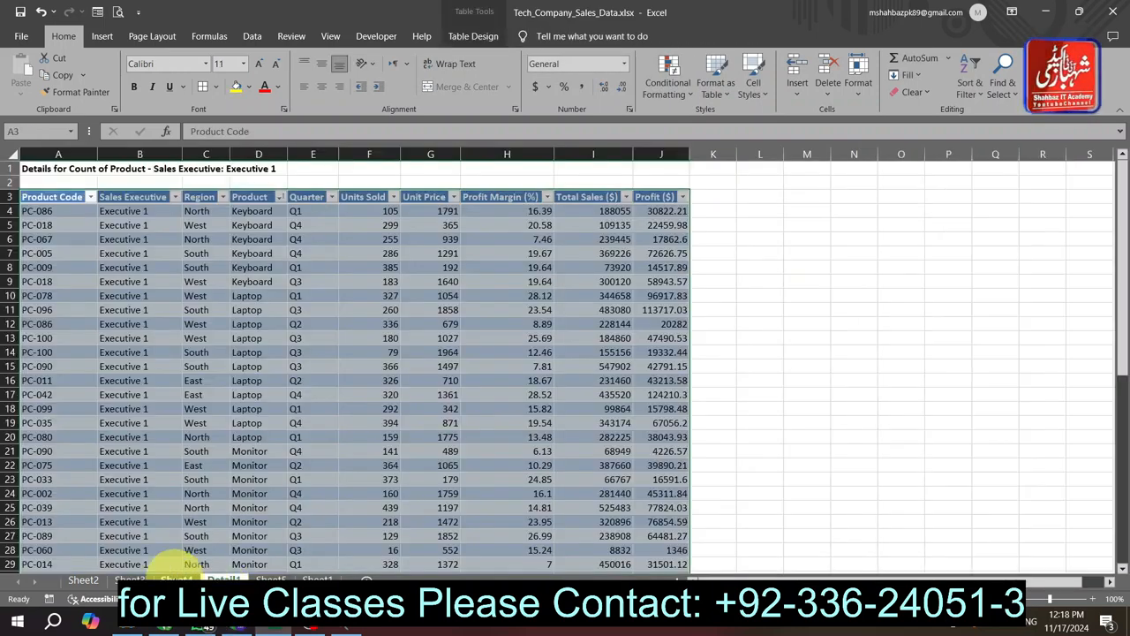
pyautogui.click(176, 579)
pyautogui.click(128, 579)
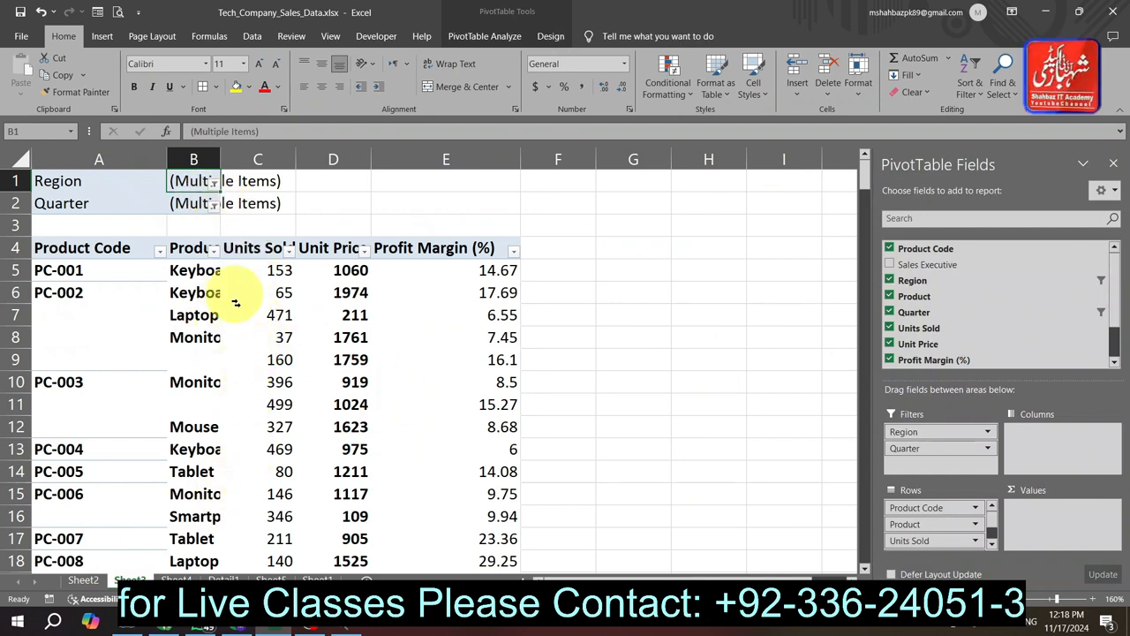
pyautogui.click(176, 579)
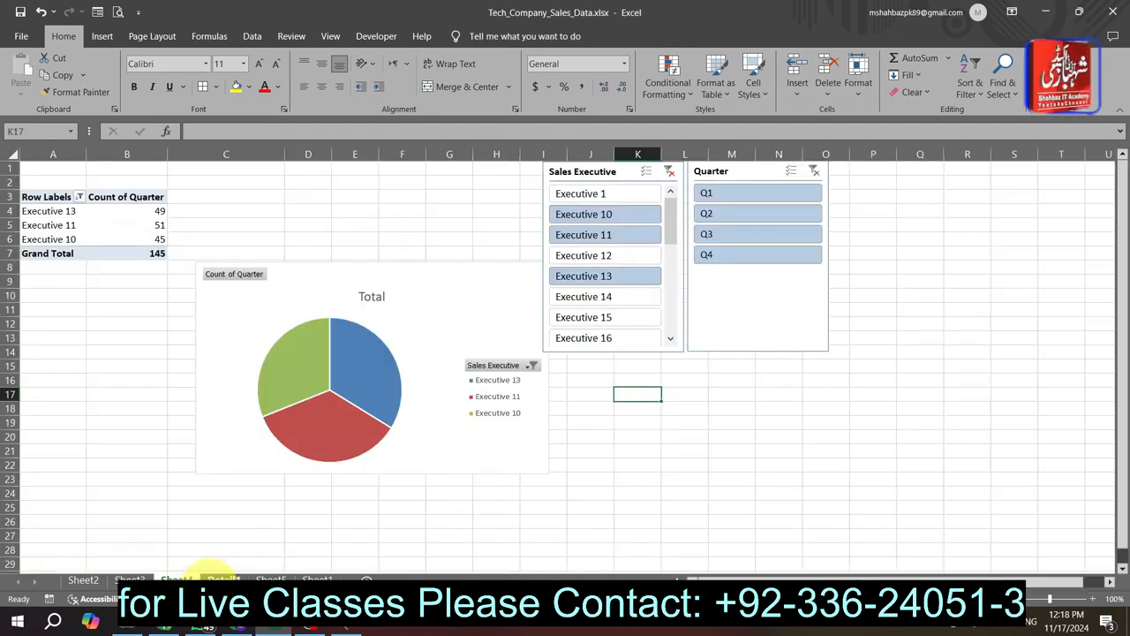
# Try the Sales Executive slicer with Executive 10, 12 and 11 individually, and combine Executives 11, 12 and 13
pyautogui.click(551, 217)
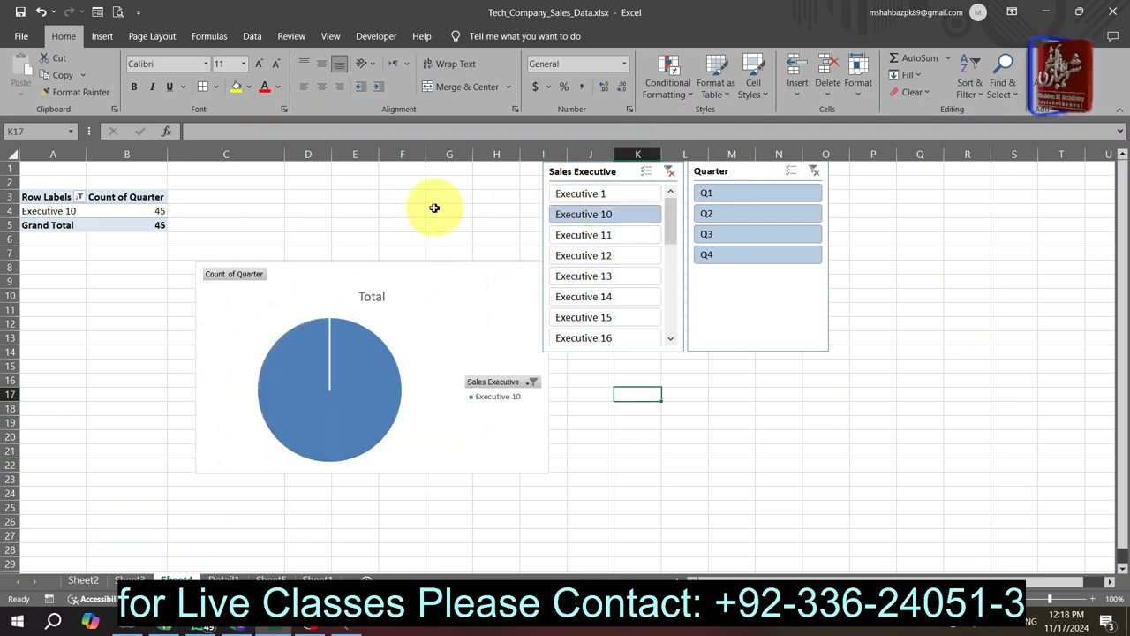
pyautogui.click(583, 255)
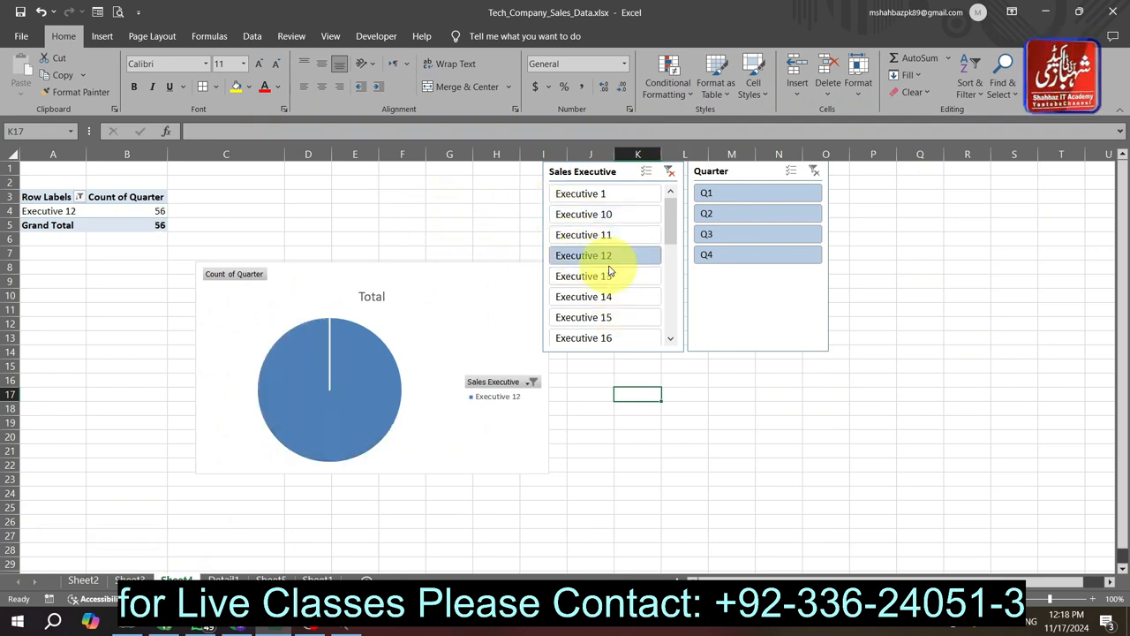
pyautogui.click(603, 235)
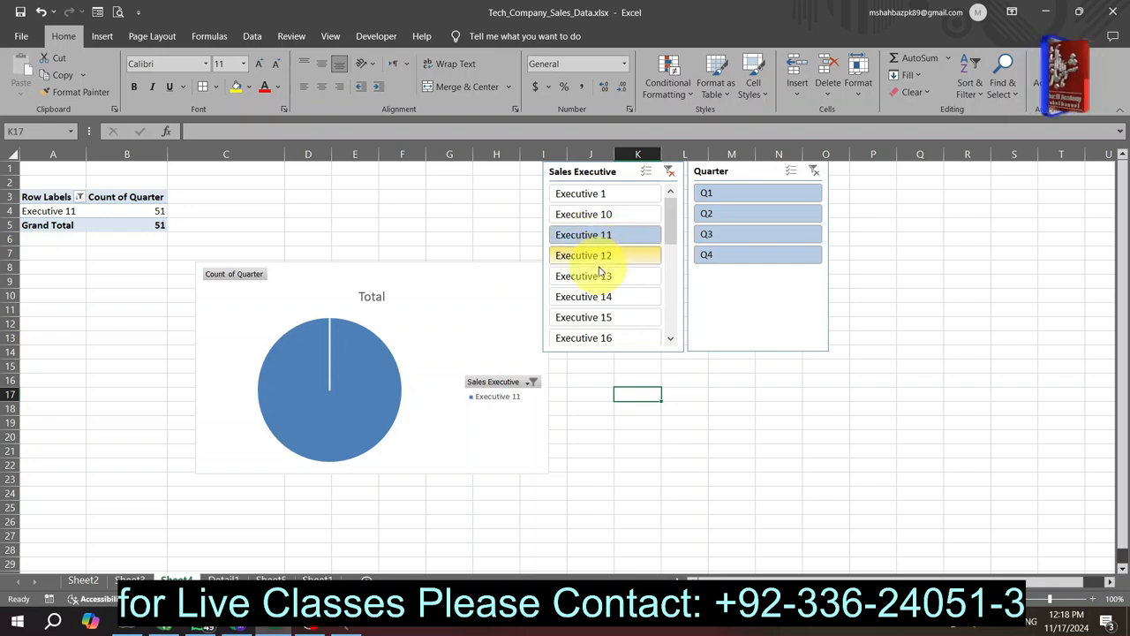
pyautogui.keyDown('ctrl'); pyautogui.click(599, 260); pyautogui.keyUp('ctrl')
pyautogui.keyDown('ctrl'); pyautogui.click(606, 278); pyautogui.keyUp('ctrl')
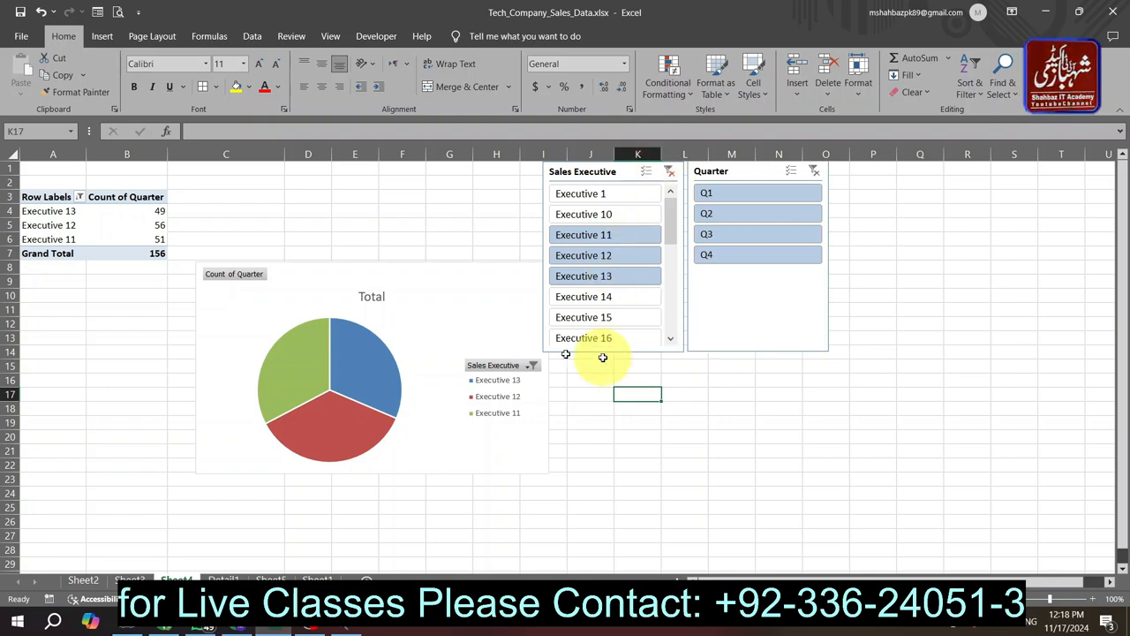
# Filter the PivotTable and pie chart with the slicers to Executives 10, 14 and 15 in quarter Q3
pyautogui.click(610, 318)
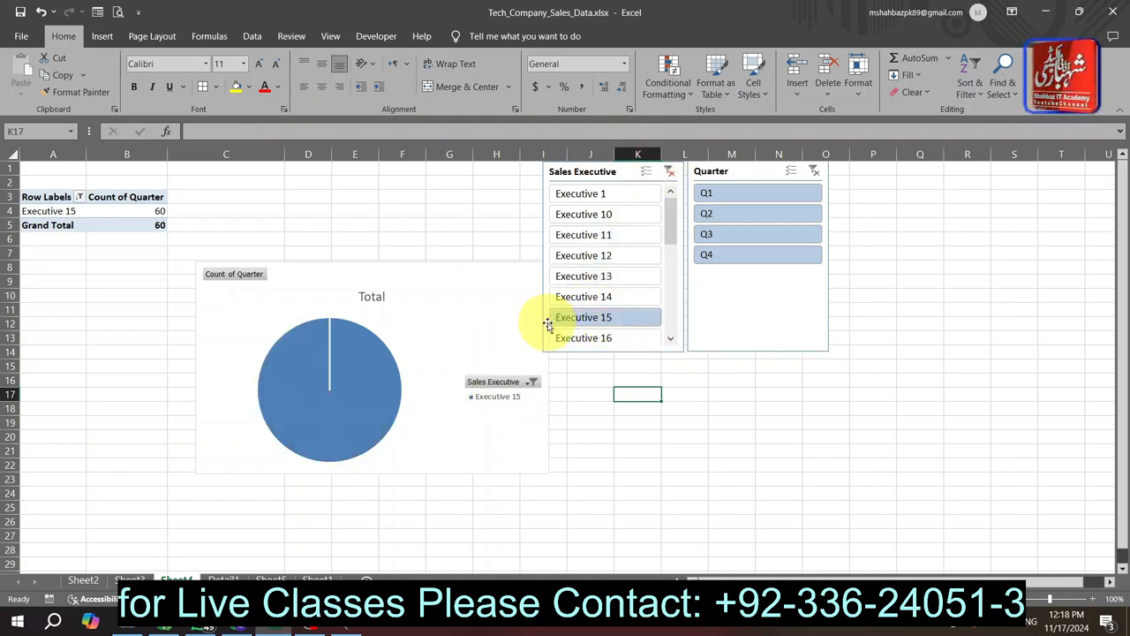
pyautogui.keyDown('ctrl'); pyautogui.click(600, 300); pyautogui.keyUp('ctrl')
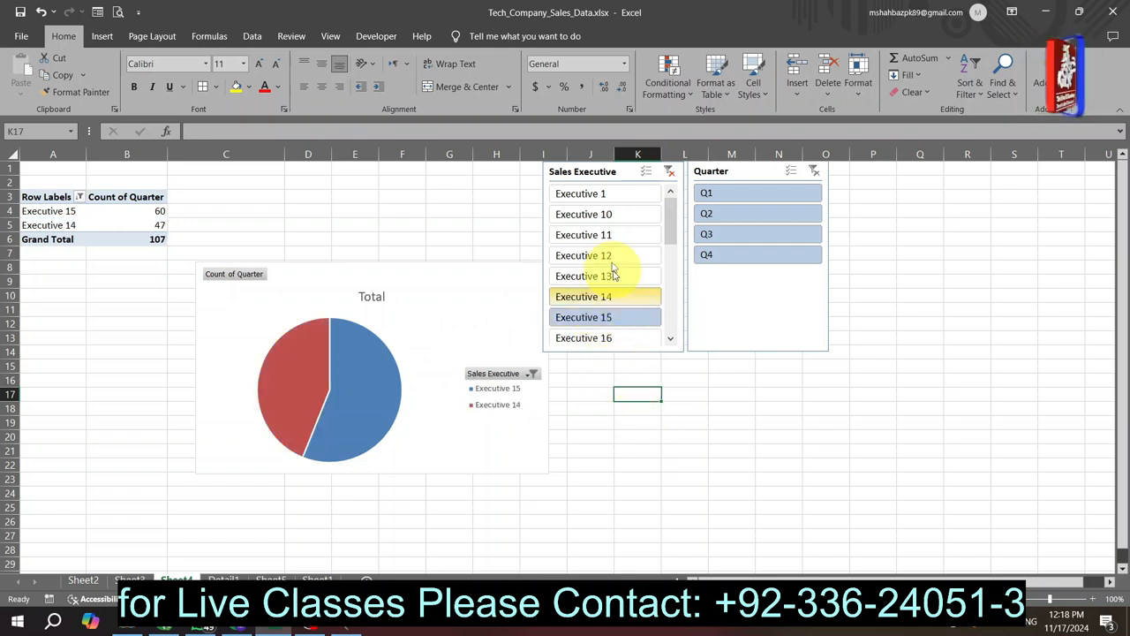
pyautogui.keyDown('ctrl'); pyautogui.click(606, 214); pyautogui.keyUp('ctrl')
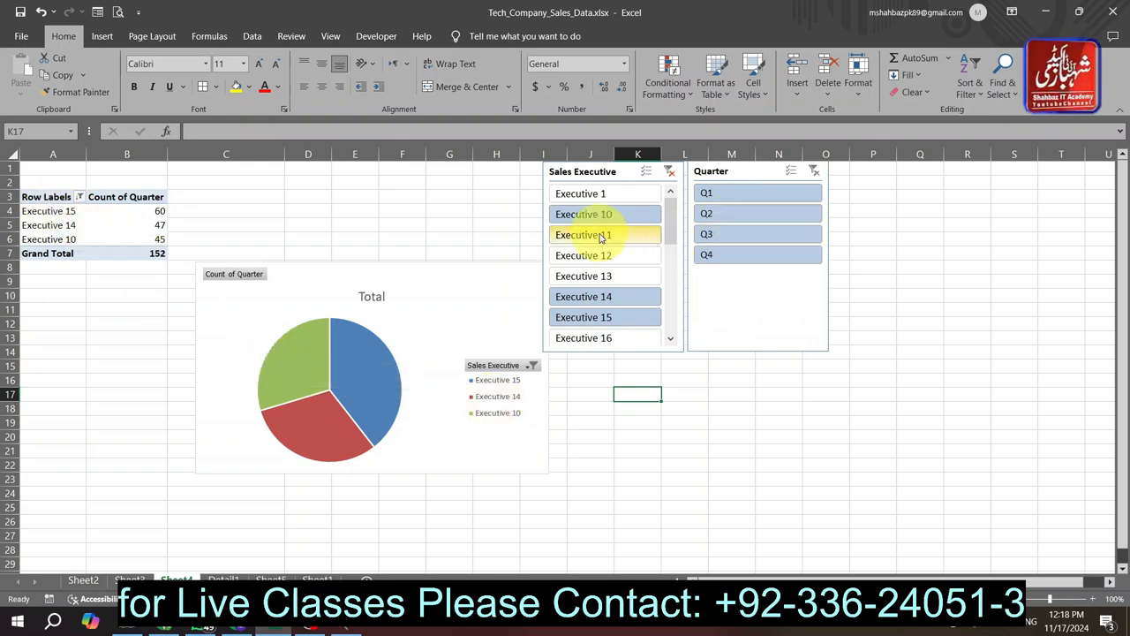
pyautogui.click(715, 258)
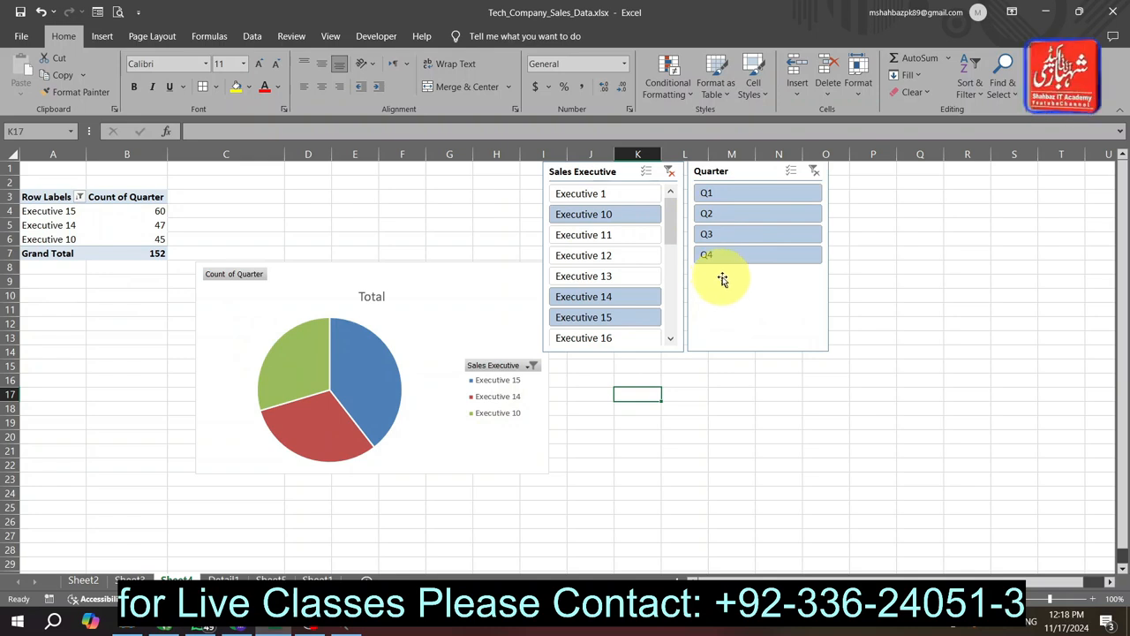
pyautogui.click(744, 237)
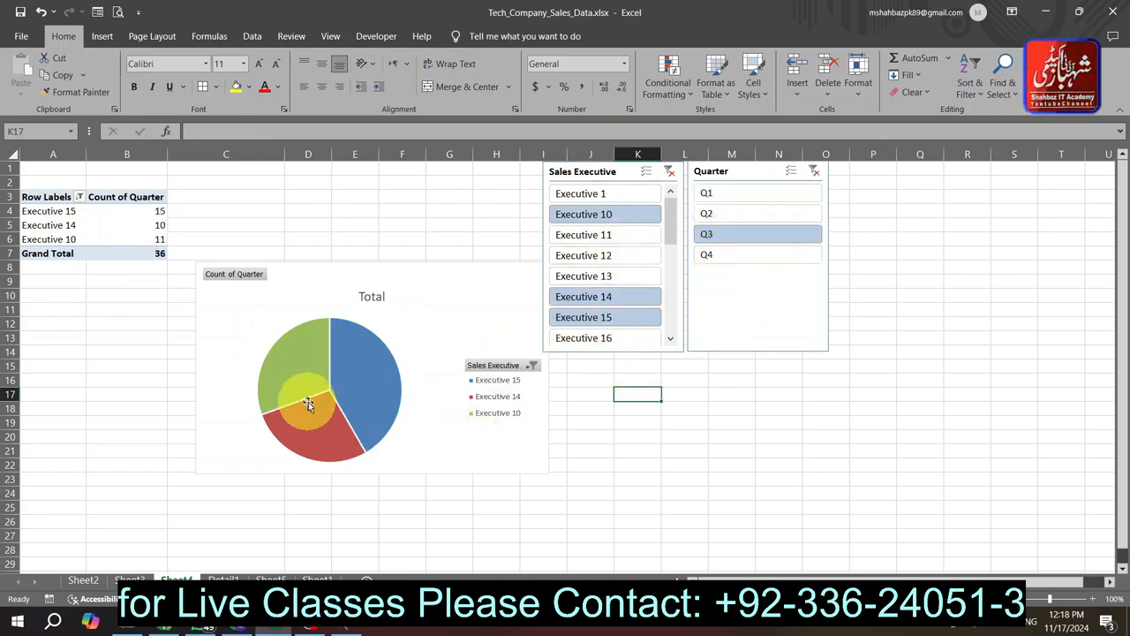
# Change the pie PivotChart on Sheet4 to a line chart
pyautogui.click(402, 334)
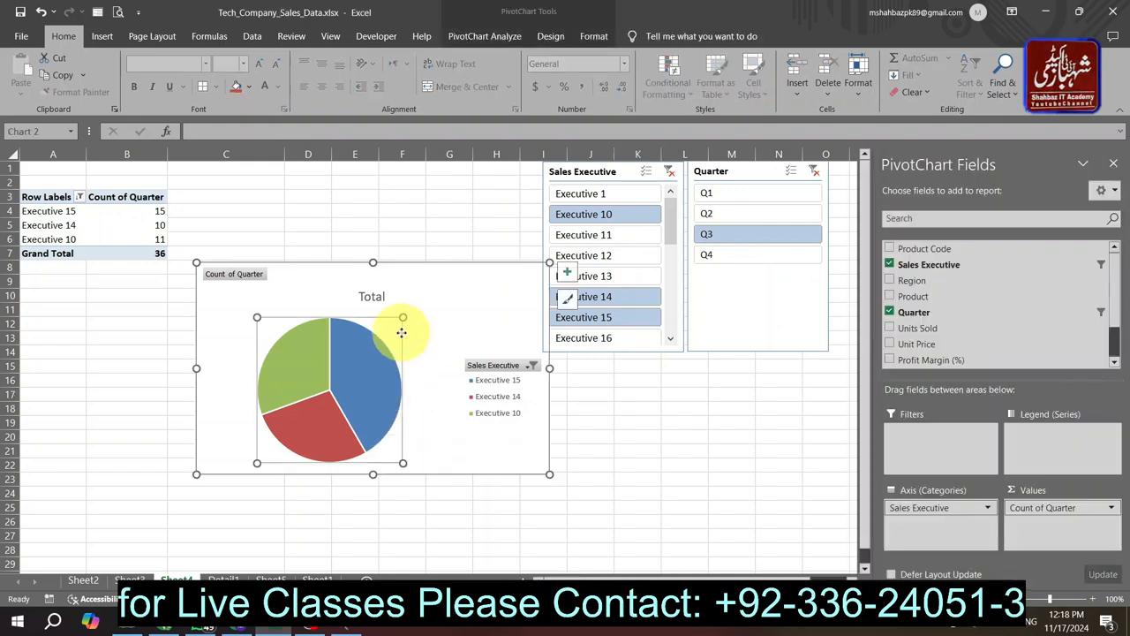
pyautogui.click(603, 38)
pyautogui.click(550, 35)
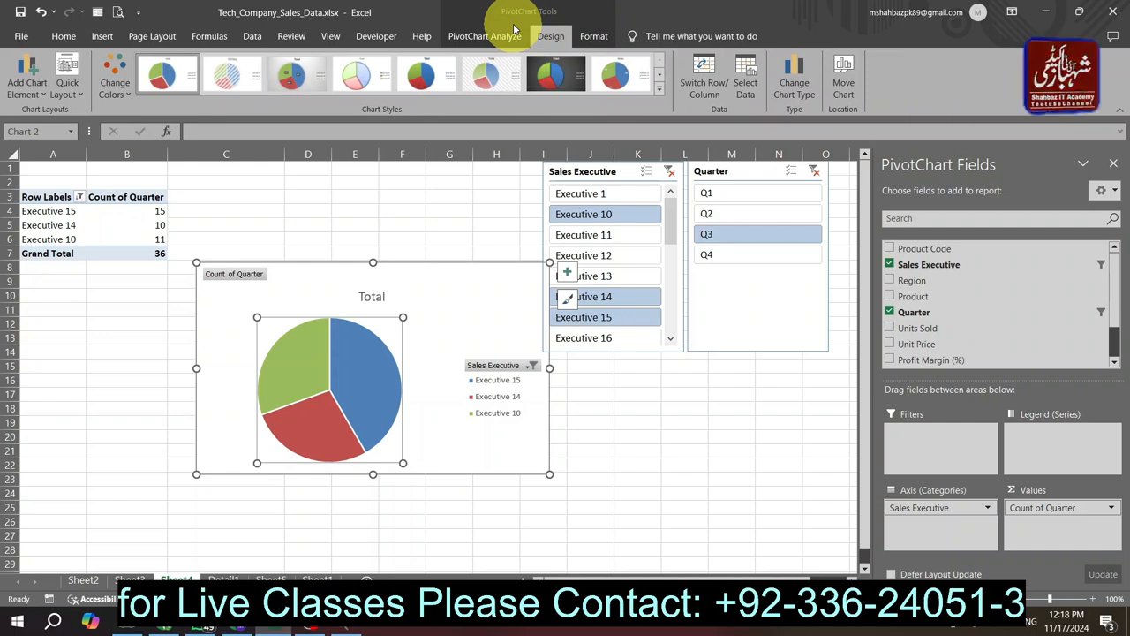
pyautogui.click(800, 106)
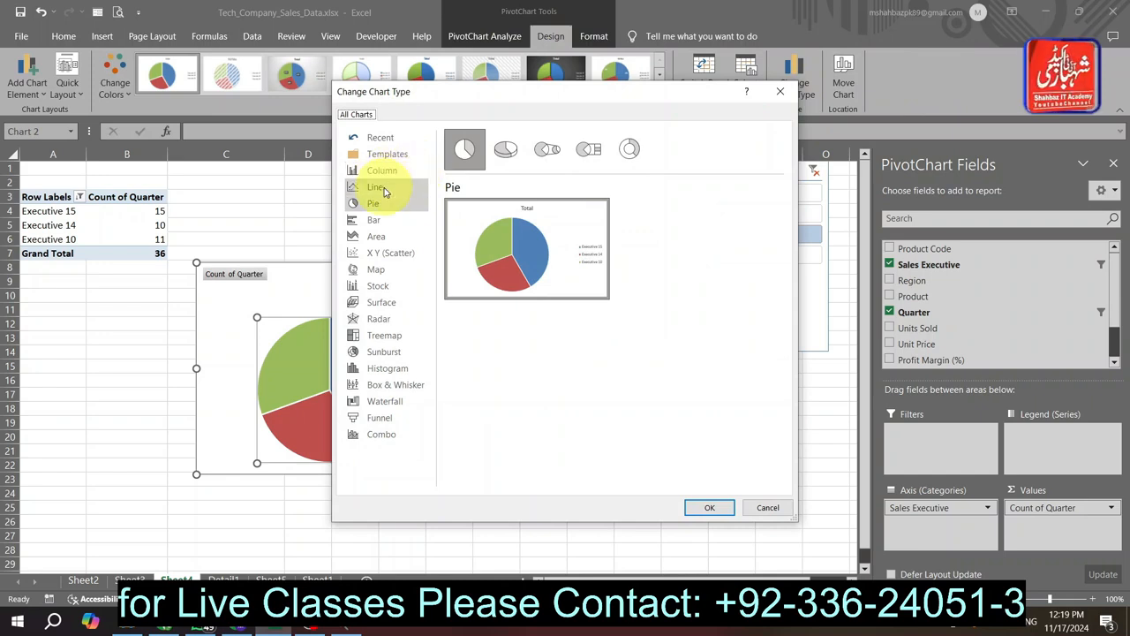
pyautogui.click(382, 188)
pyautogui.moveTo(515, 236)
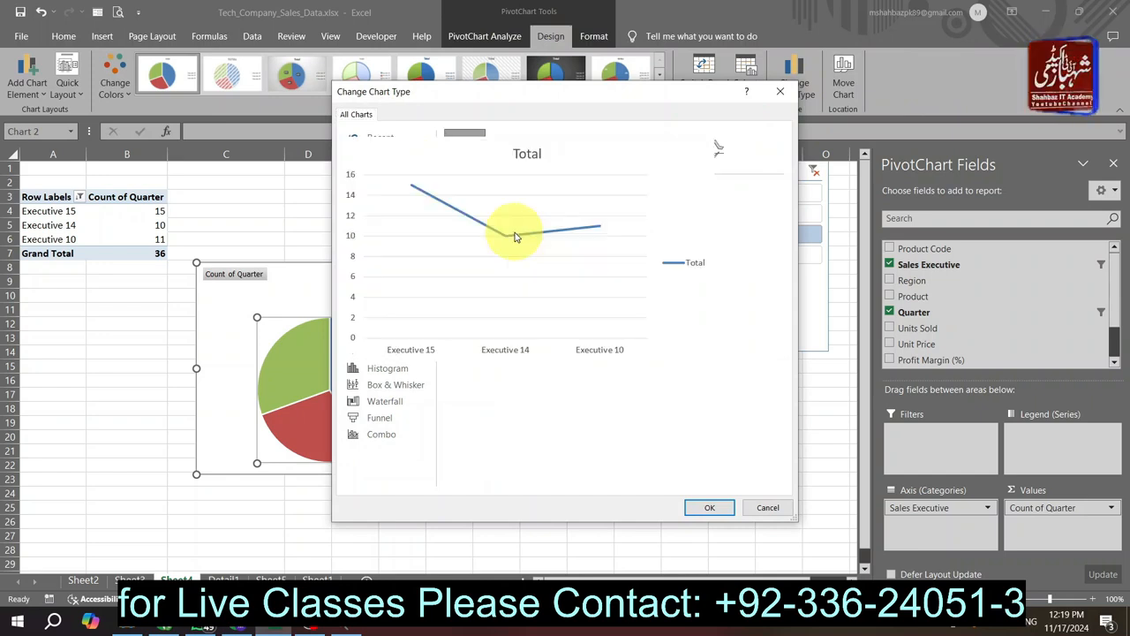
pyautogui.click(710, 507)
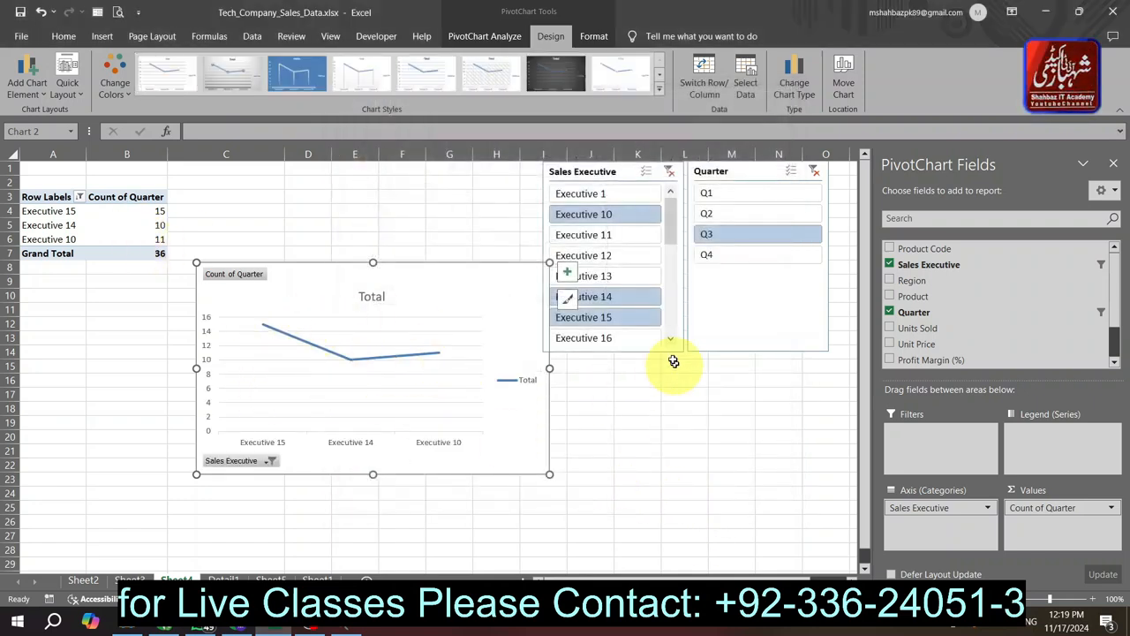
# Add Q4 and Executive 12 to the slicer selections and move the line chart clear of the slicers
pyautogui.click(595, 299)
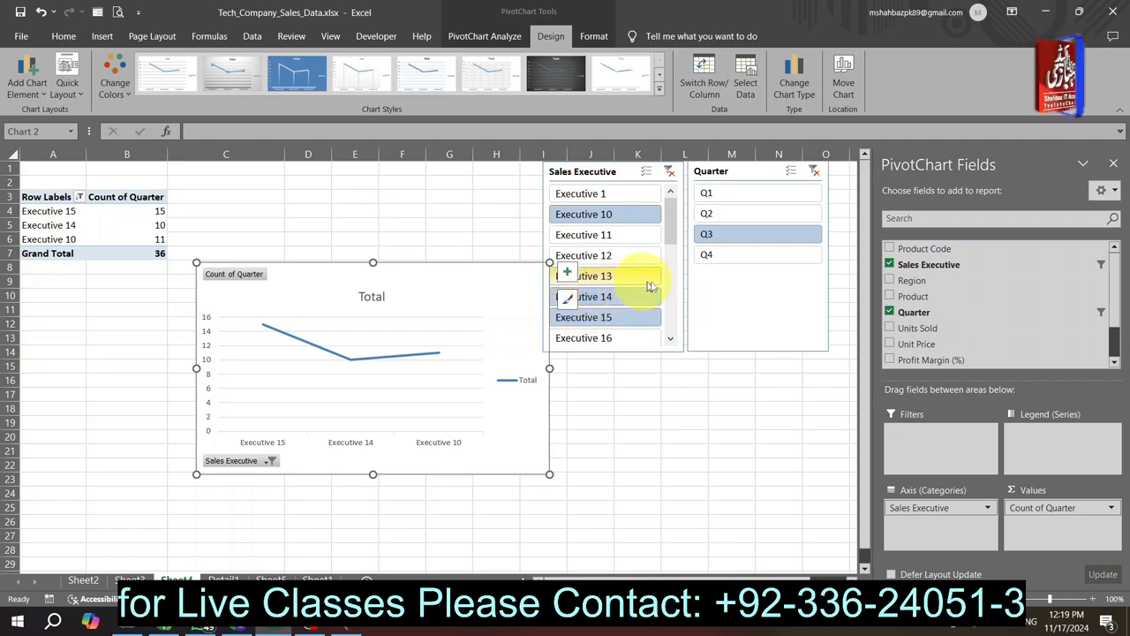
pyautogui.click(720, 258)
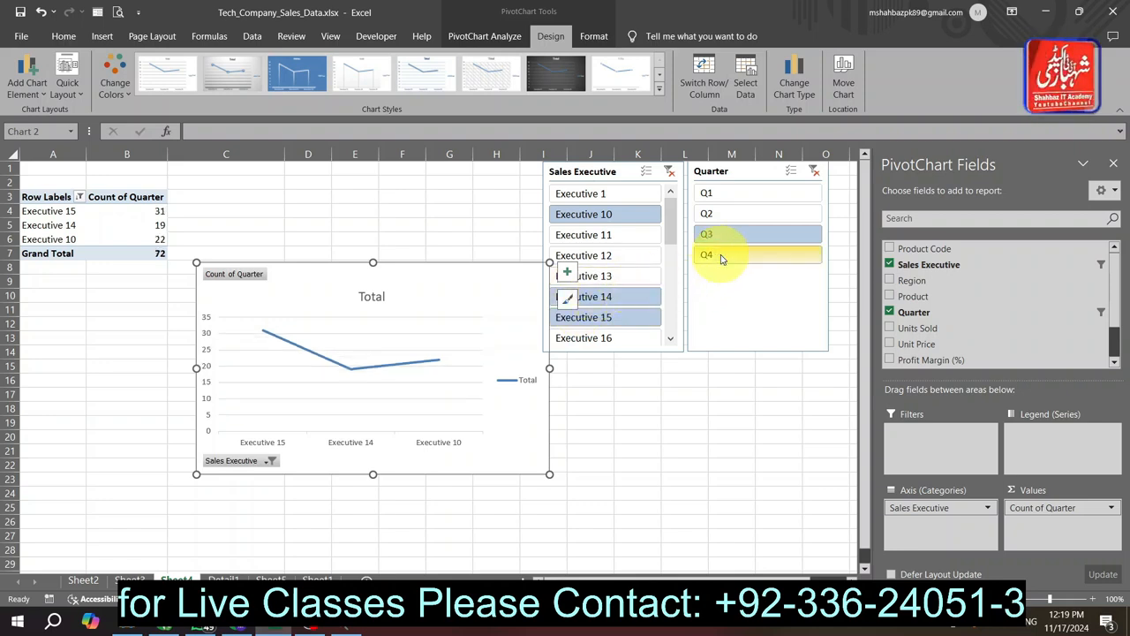
pyautogui.click(602, 258)
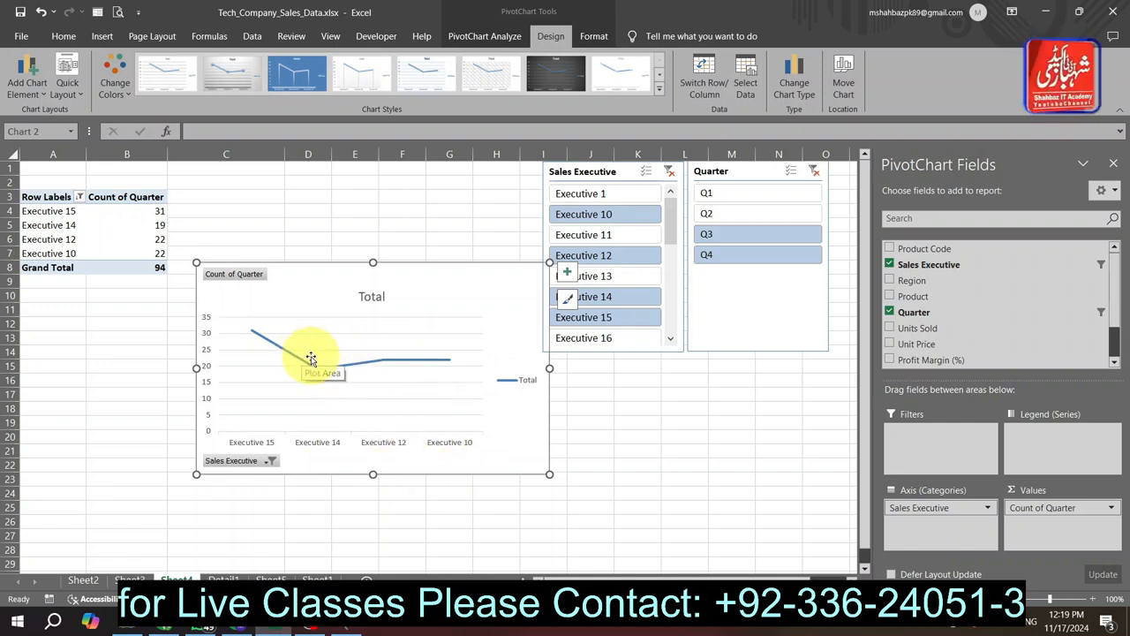
pyautogui.moveTo(480, 297); pyautogui.dragTo(441, 315)
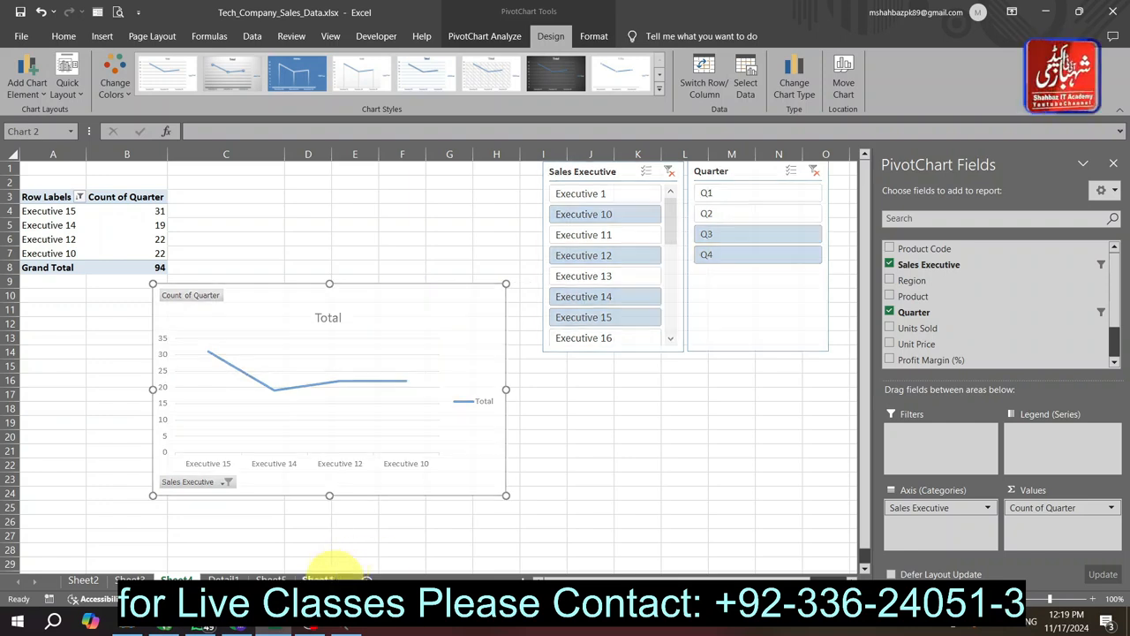
# Review the source data on Sheet1, the line chart on Sheet4 and the sheets that follow it
pyautogui.click(332, 576)
pyautogui.click(305, 332)
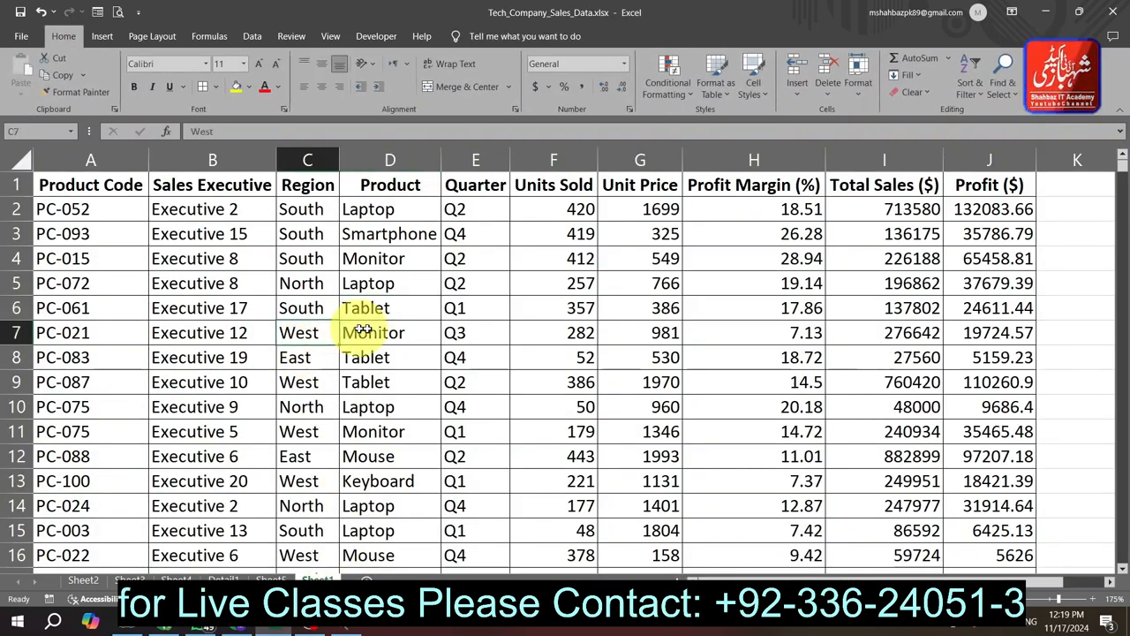
pyautogui.click(181, 577)
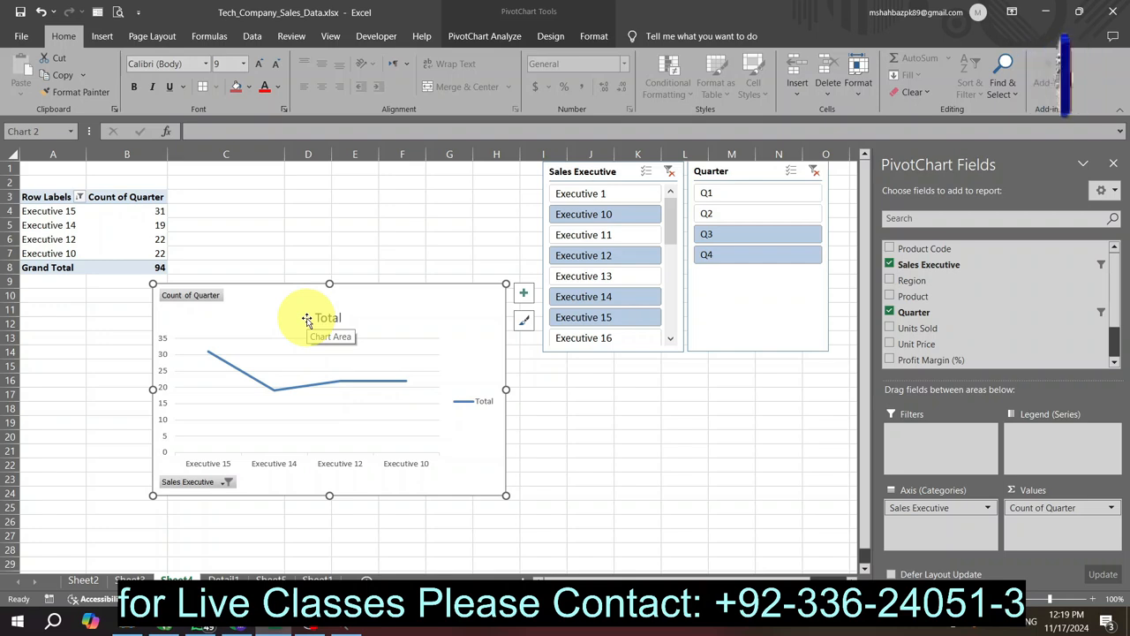
pyautogui.hotkey('ctrl', 'pagedown')
pyautogui.hotkey('ctrl', 'pagedown')
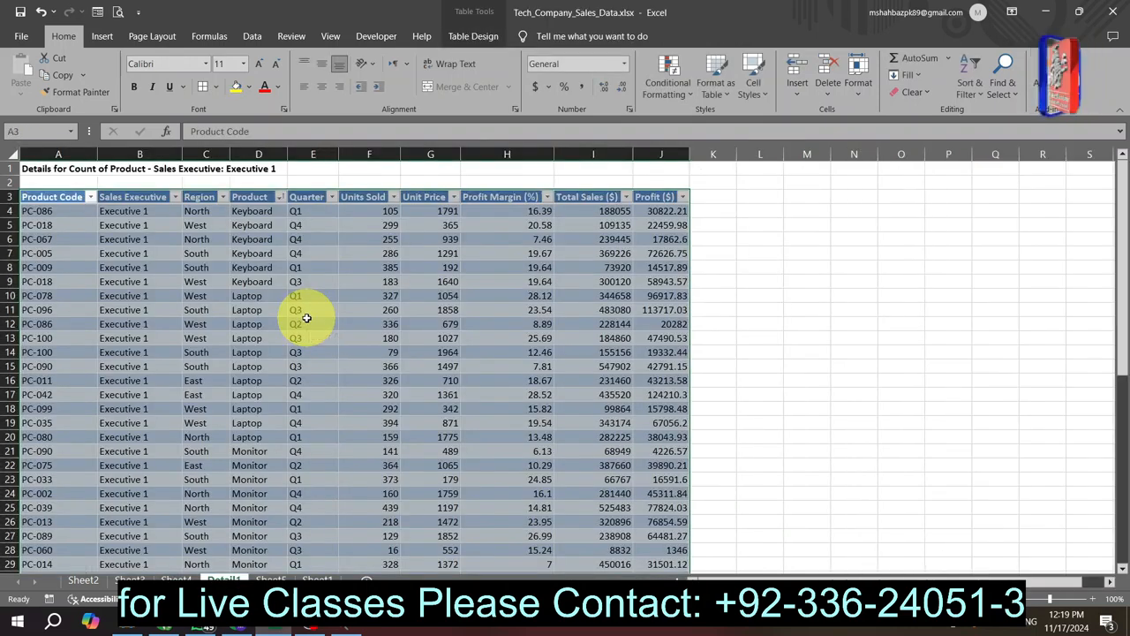